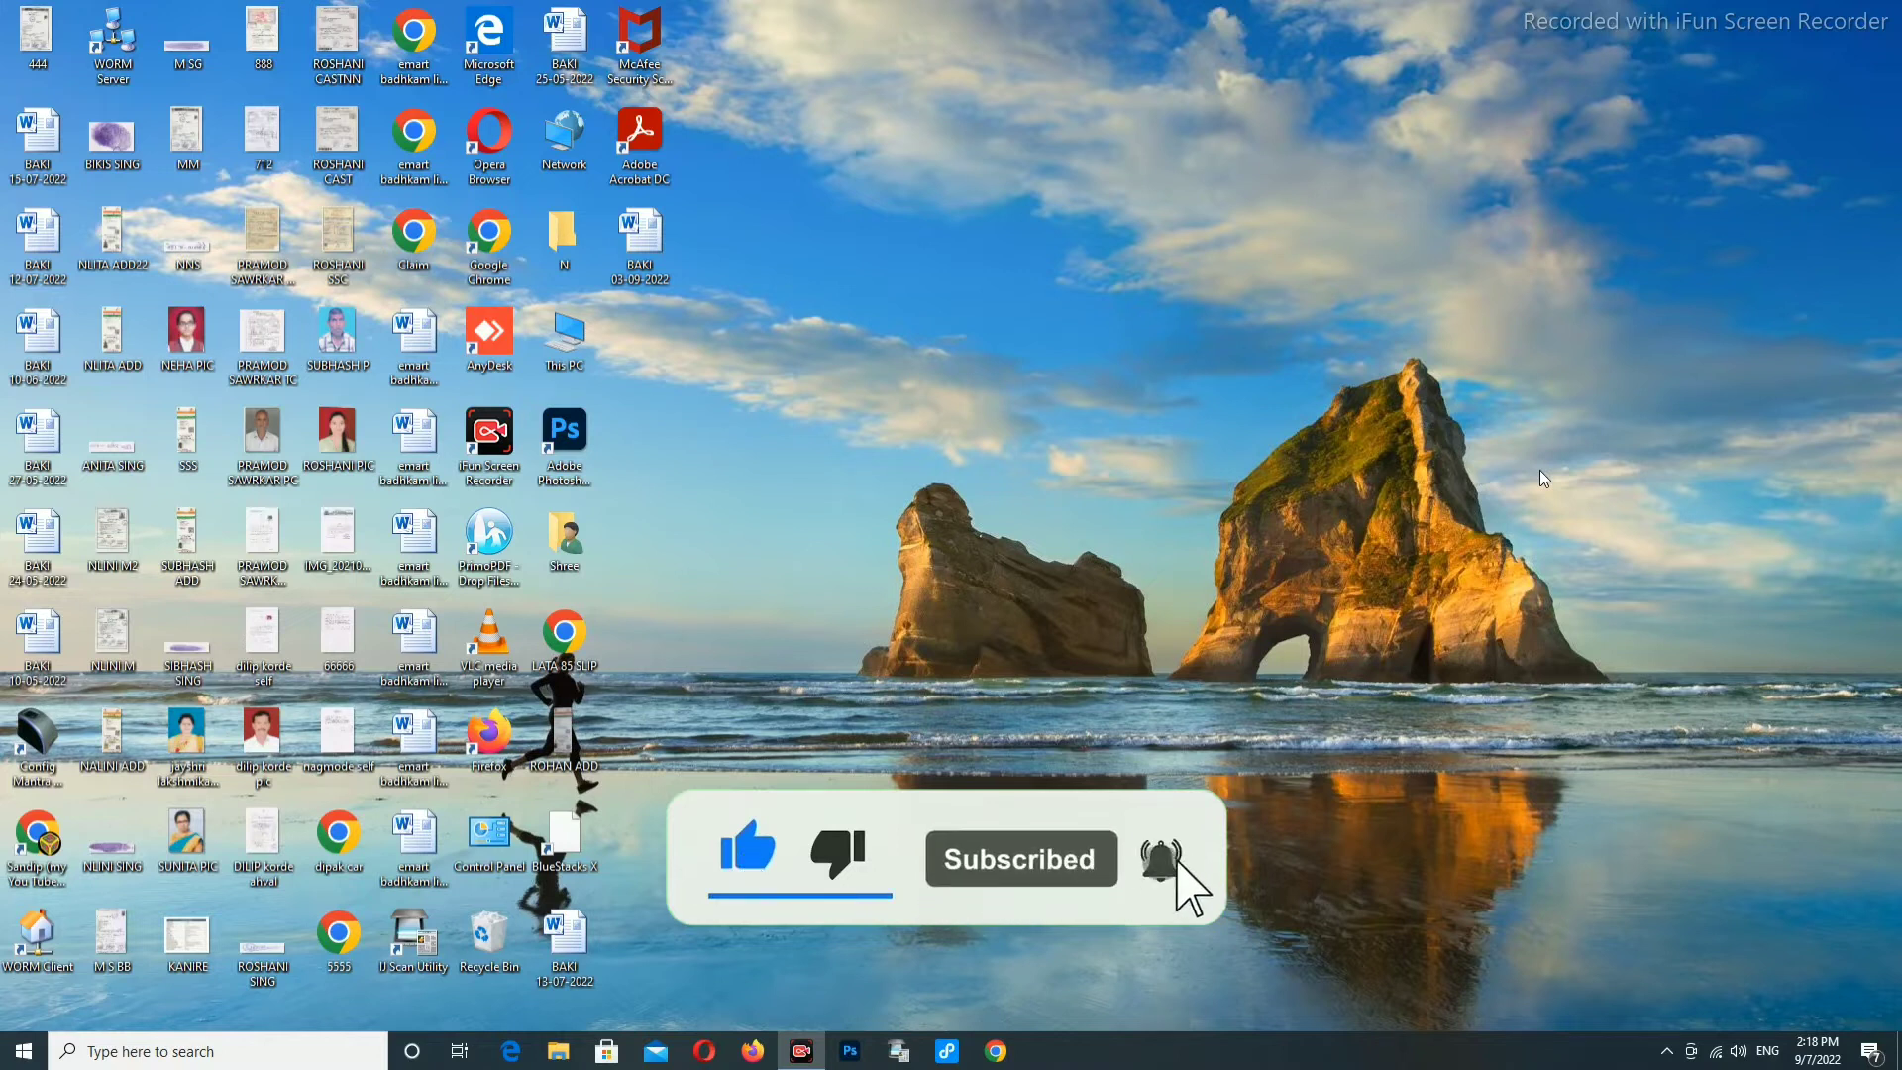
Launch Google Chrome from the Windows taskbar.
left_click(998, 1048)
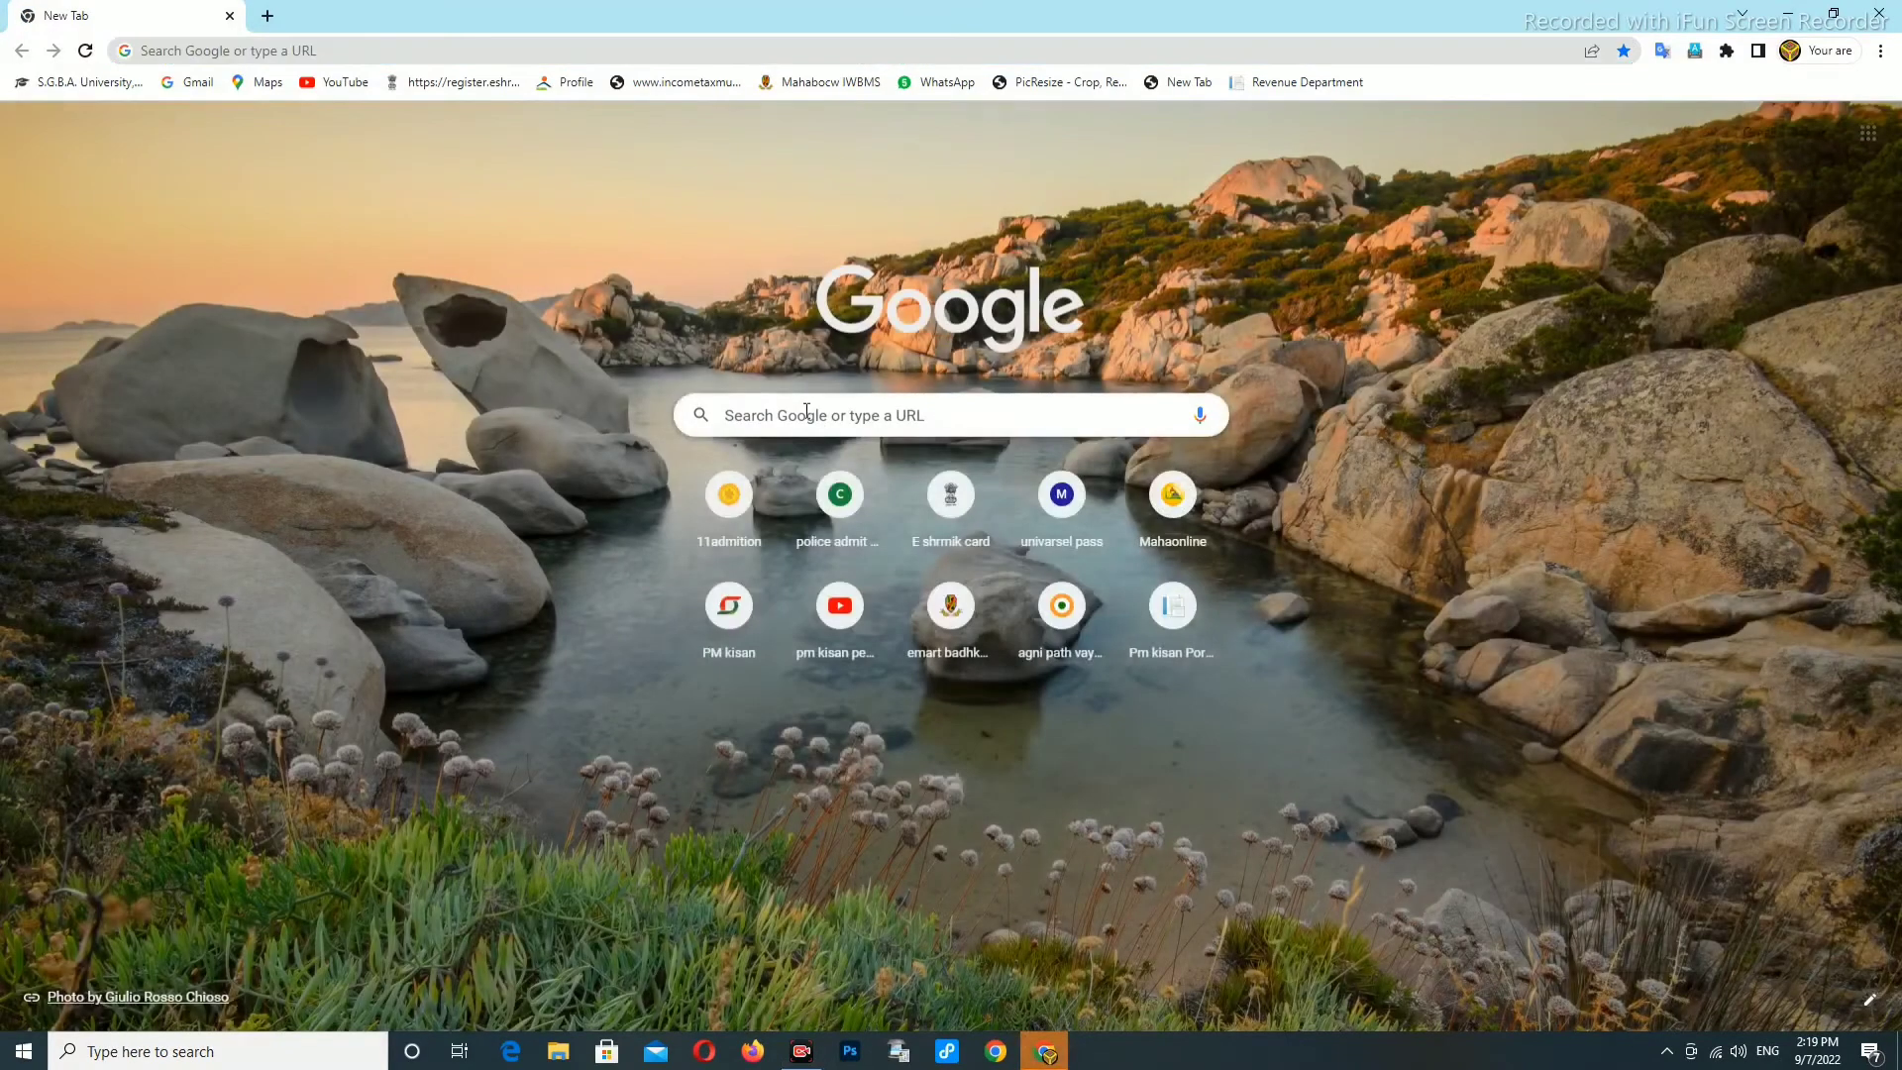
Open the Mahaonline CSC services login page from the New Tab shortcut tile.
left_click(811, 415)
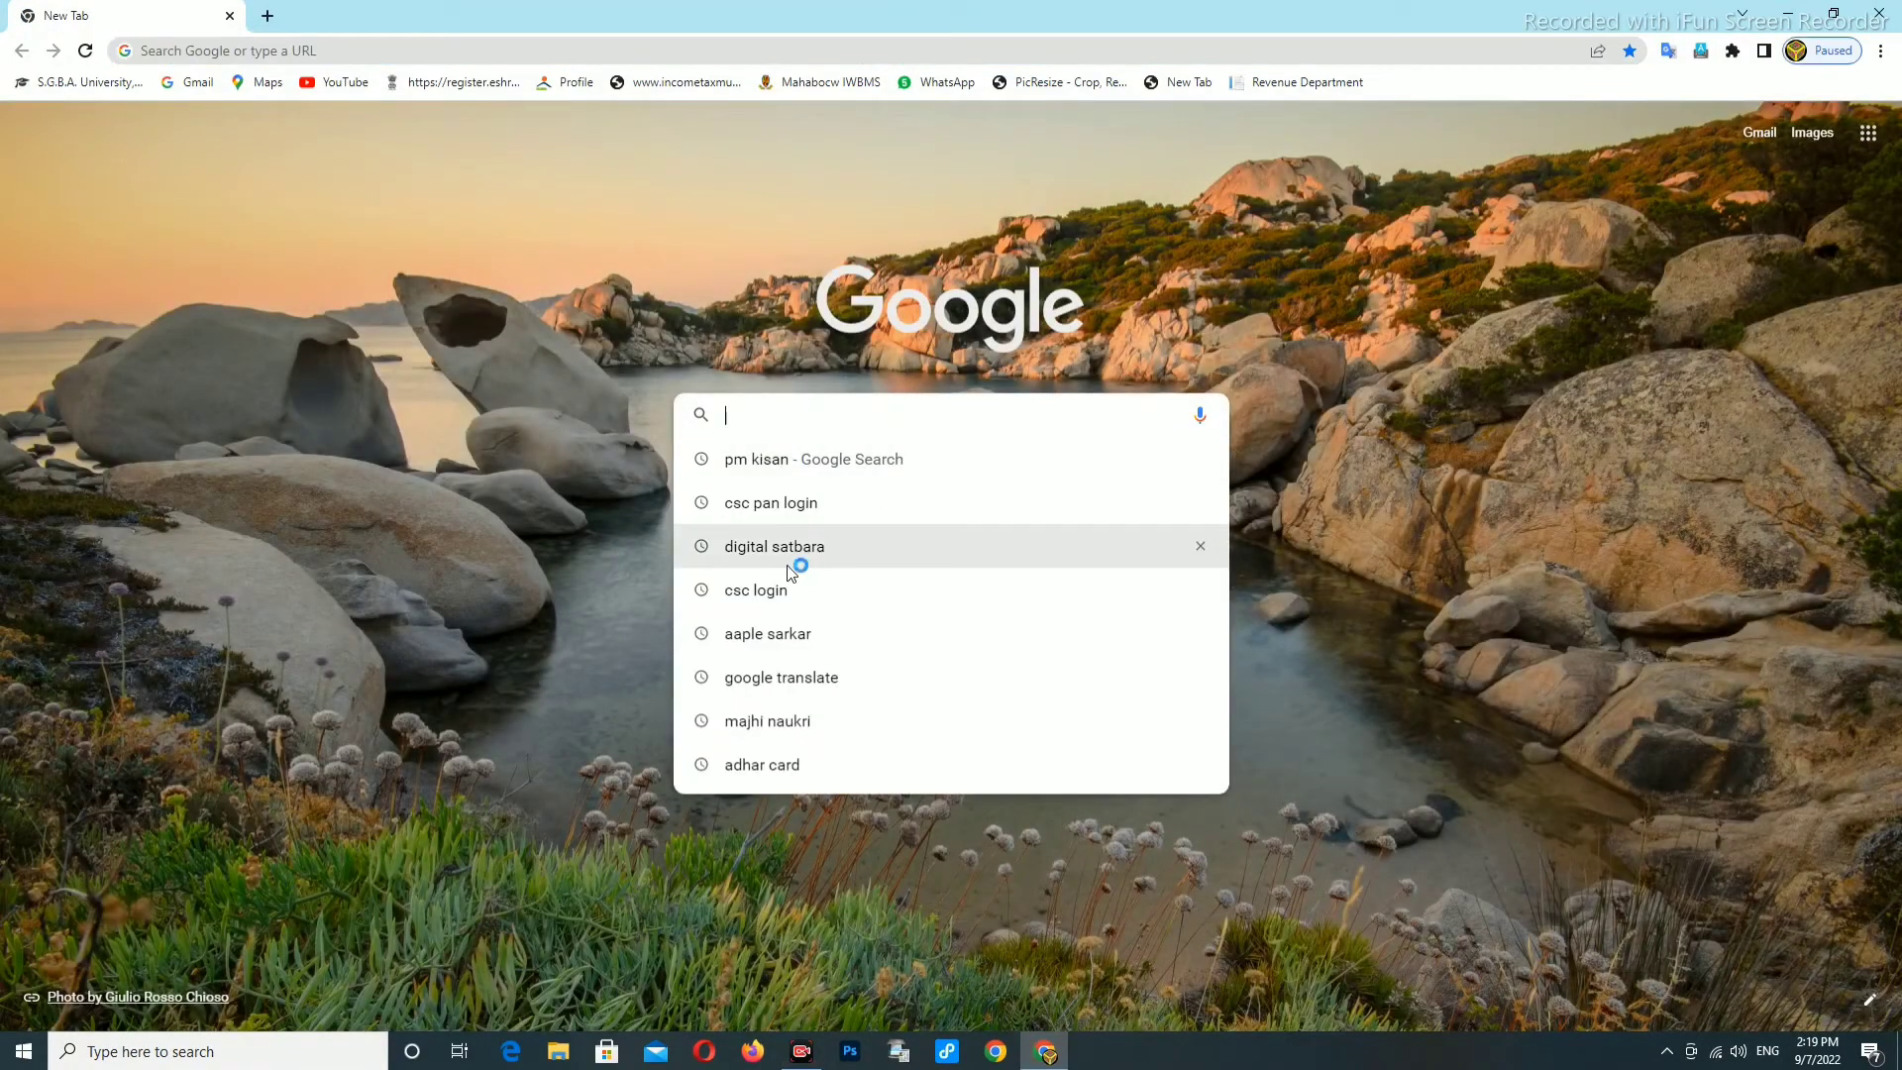
left_click(1500, 544)
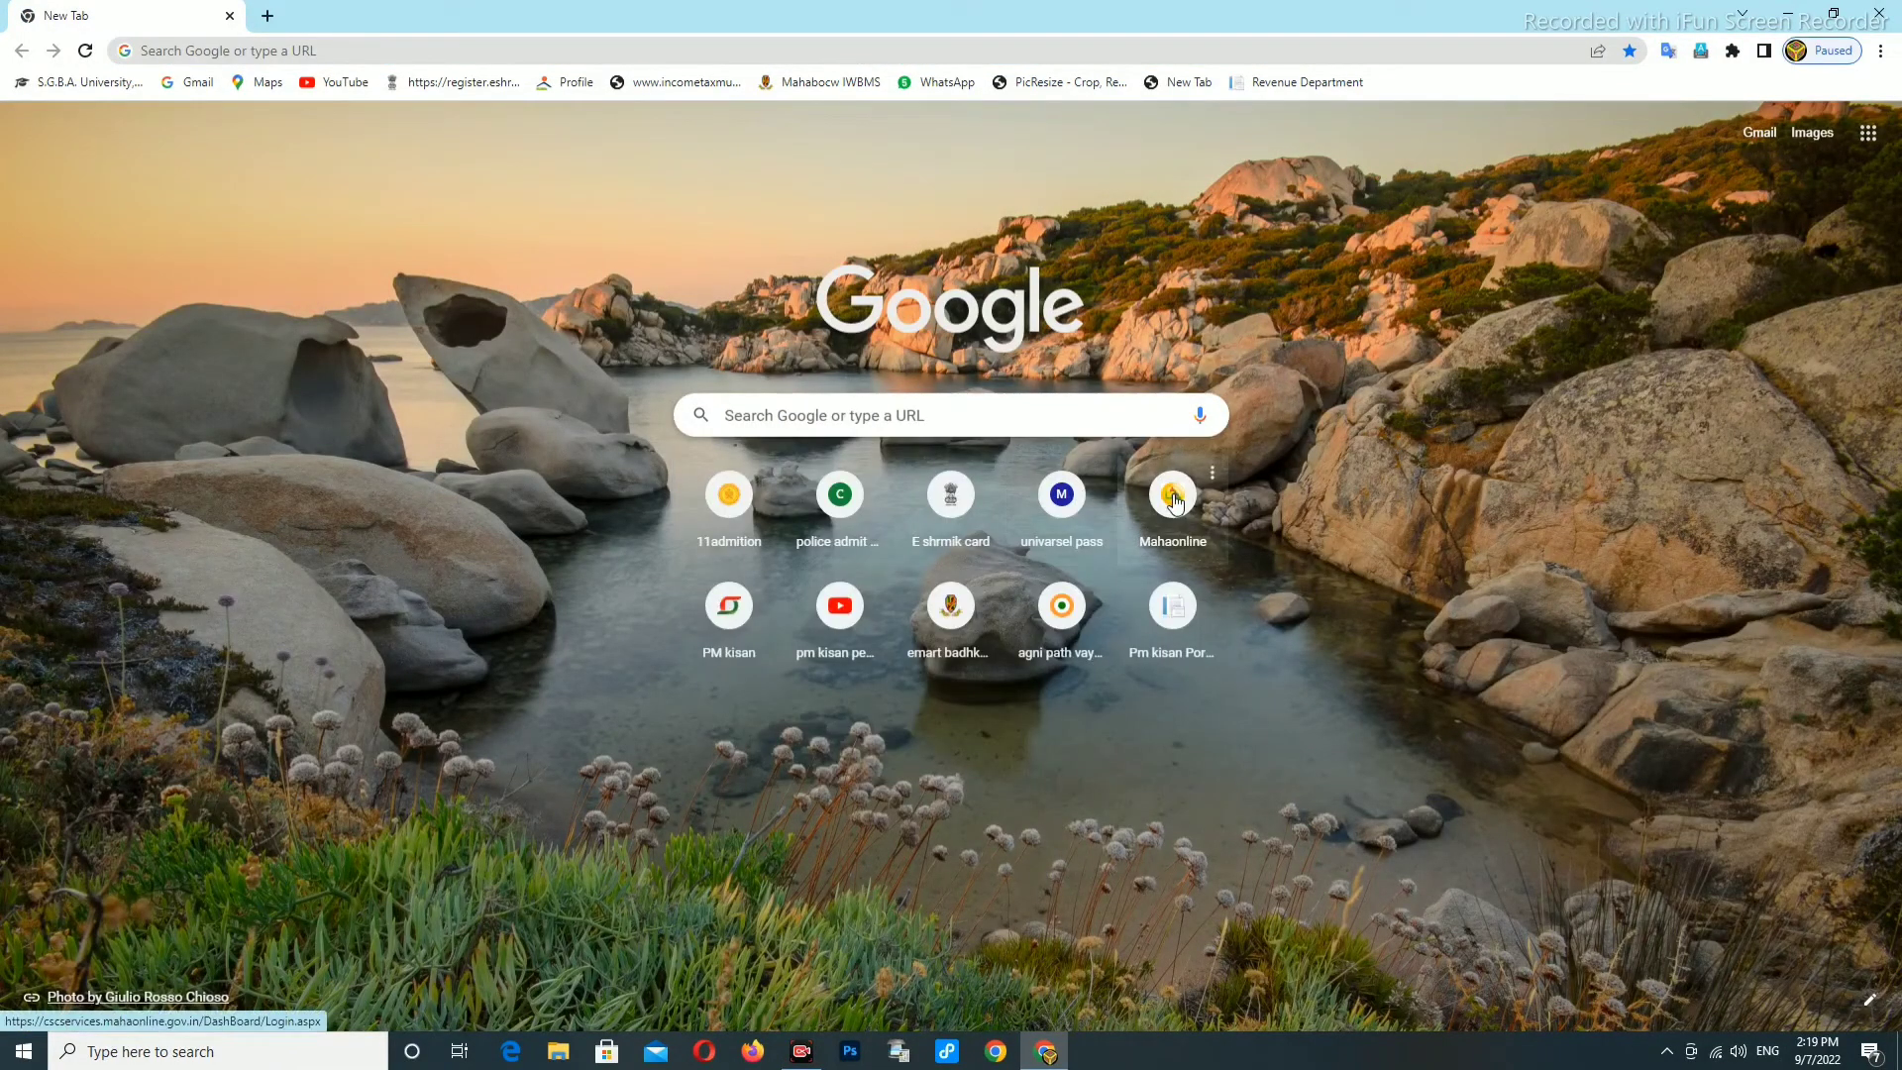
left_click(1173, 497)
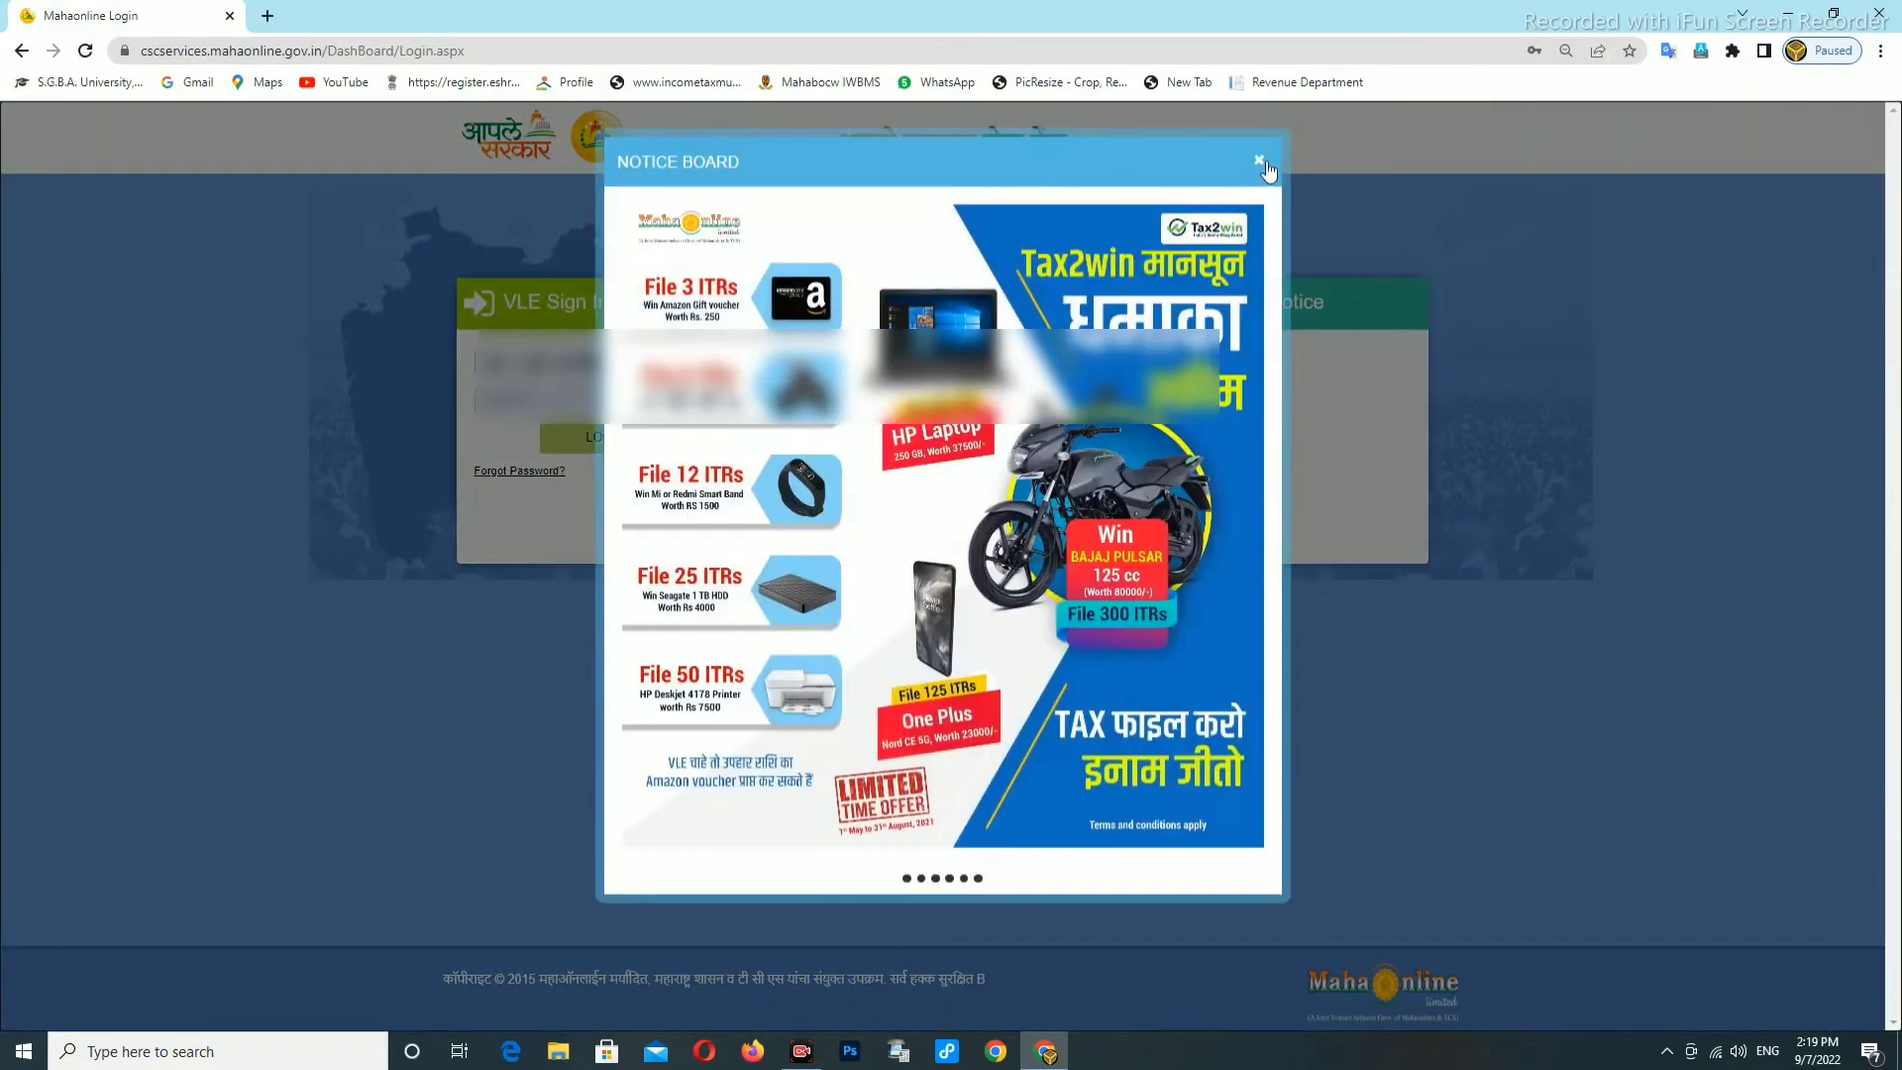
Close the notice board, log in to the VLE account and dismiss the dashboard notice.
left_click(1258, 163)
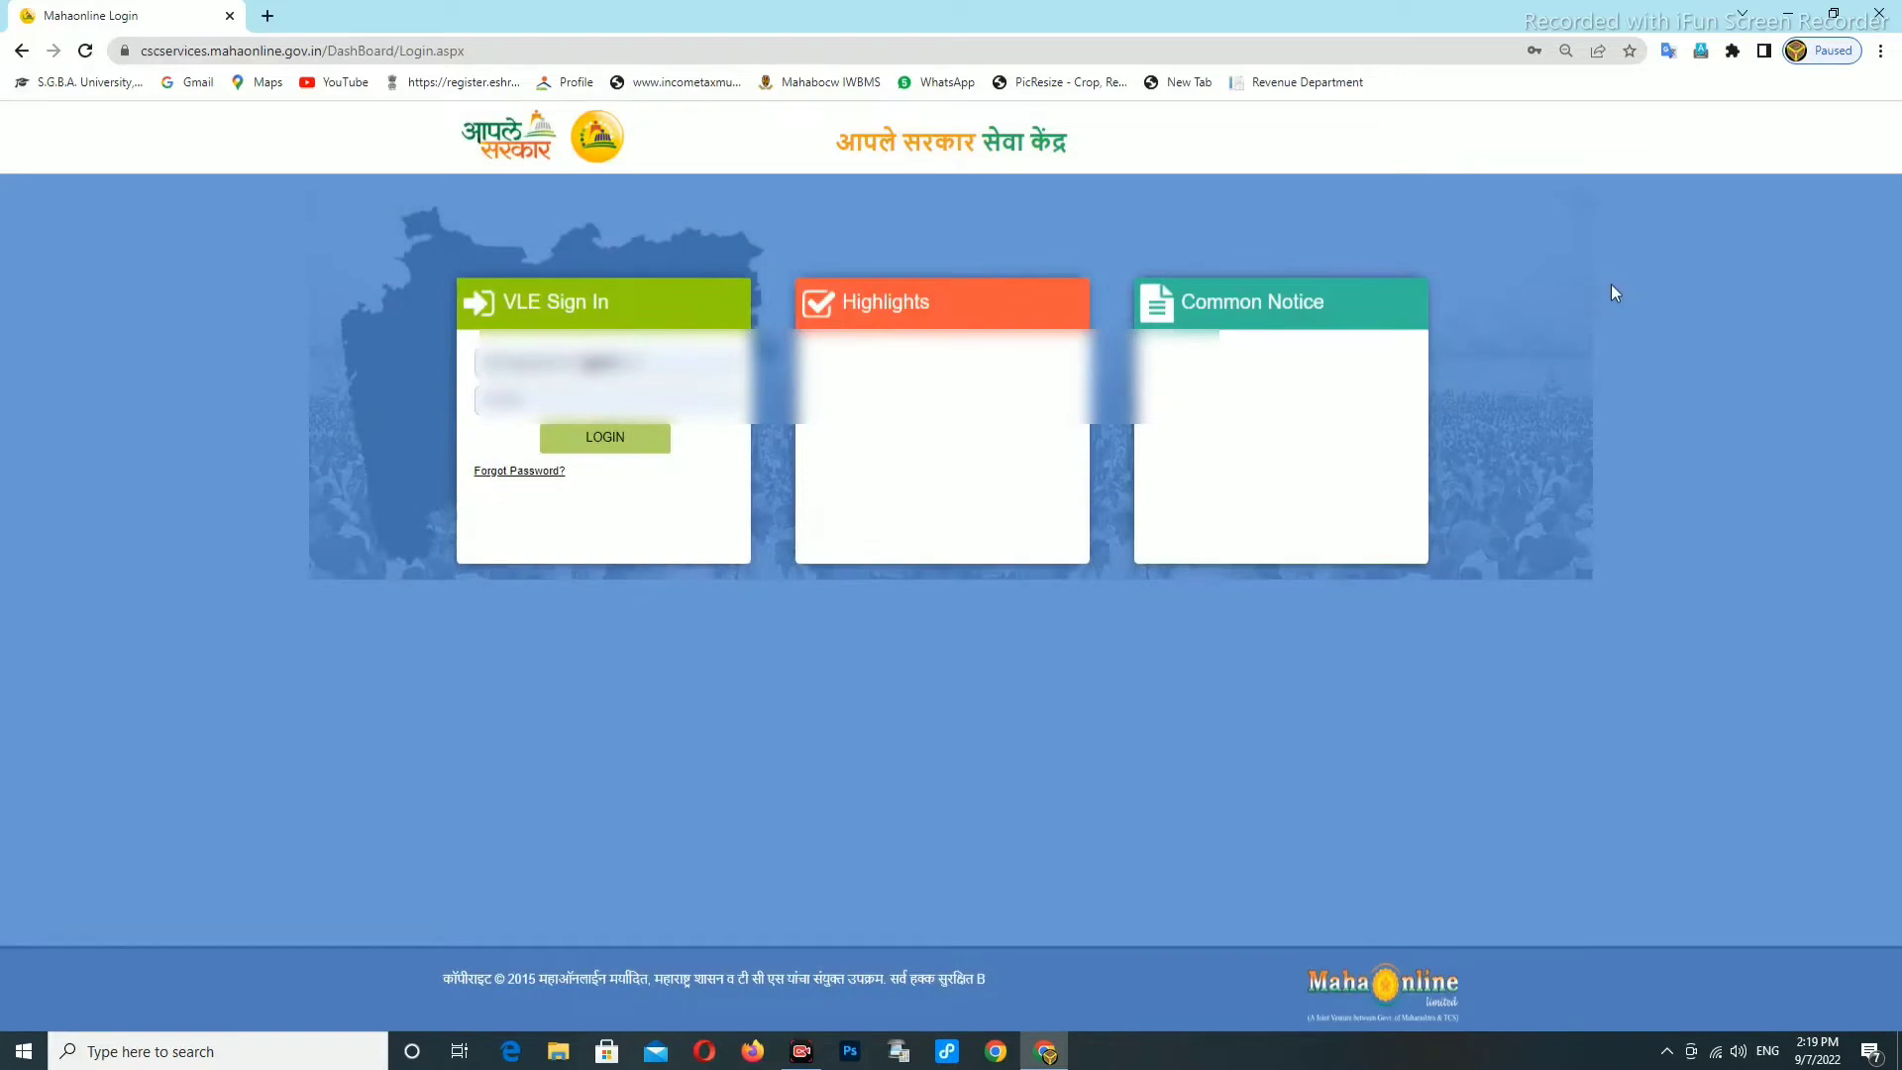
left_click(605, 443)
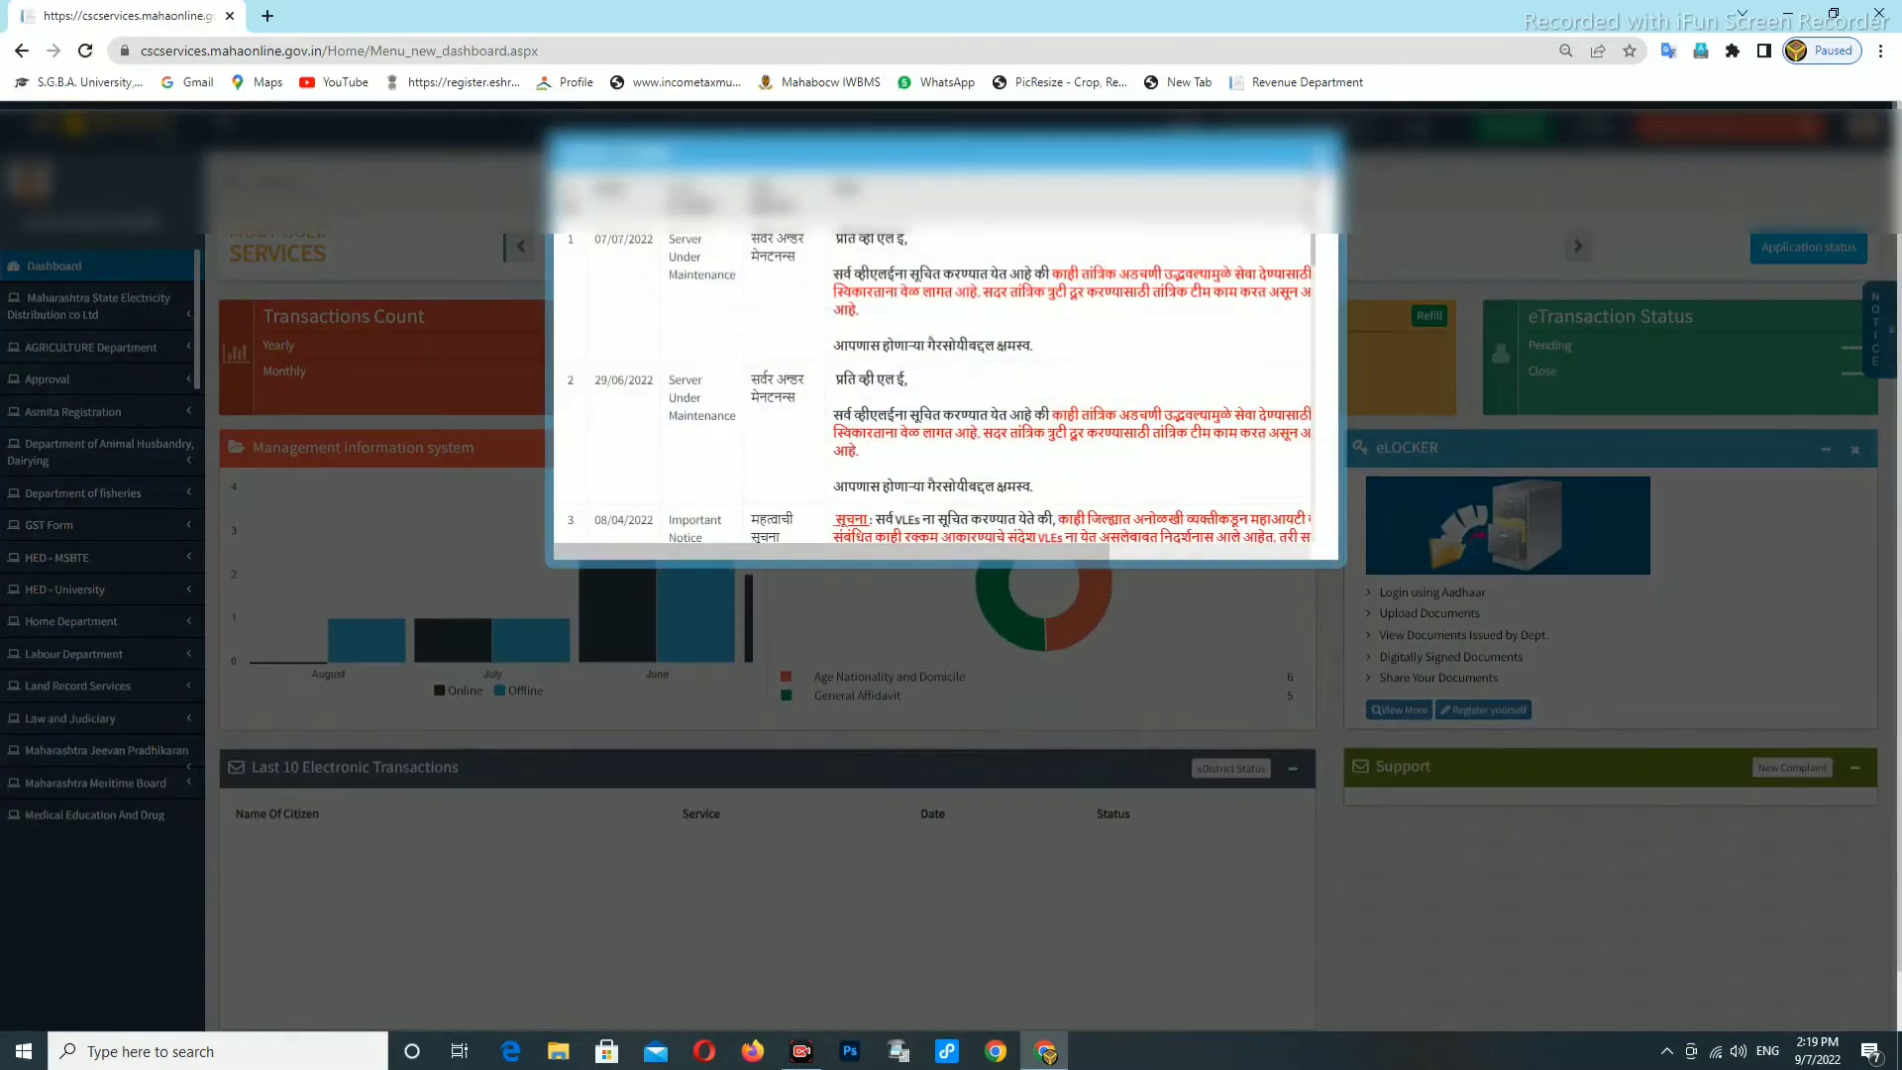
left_click(1320, 158)
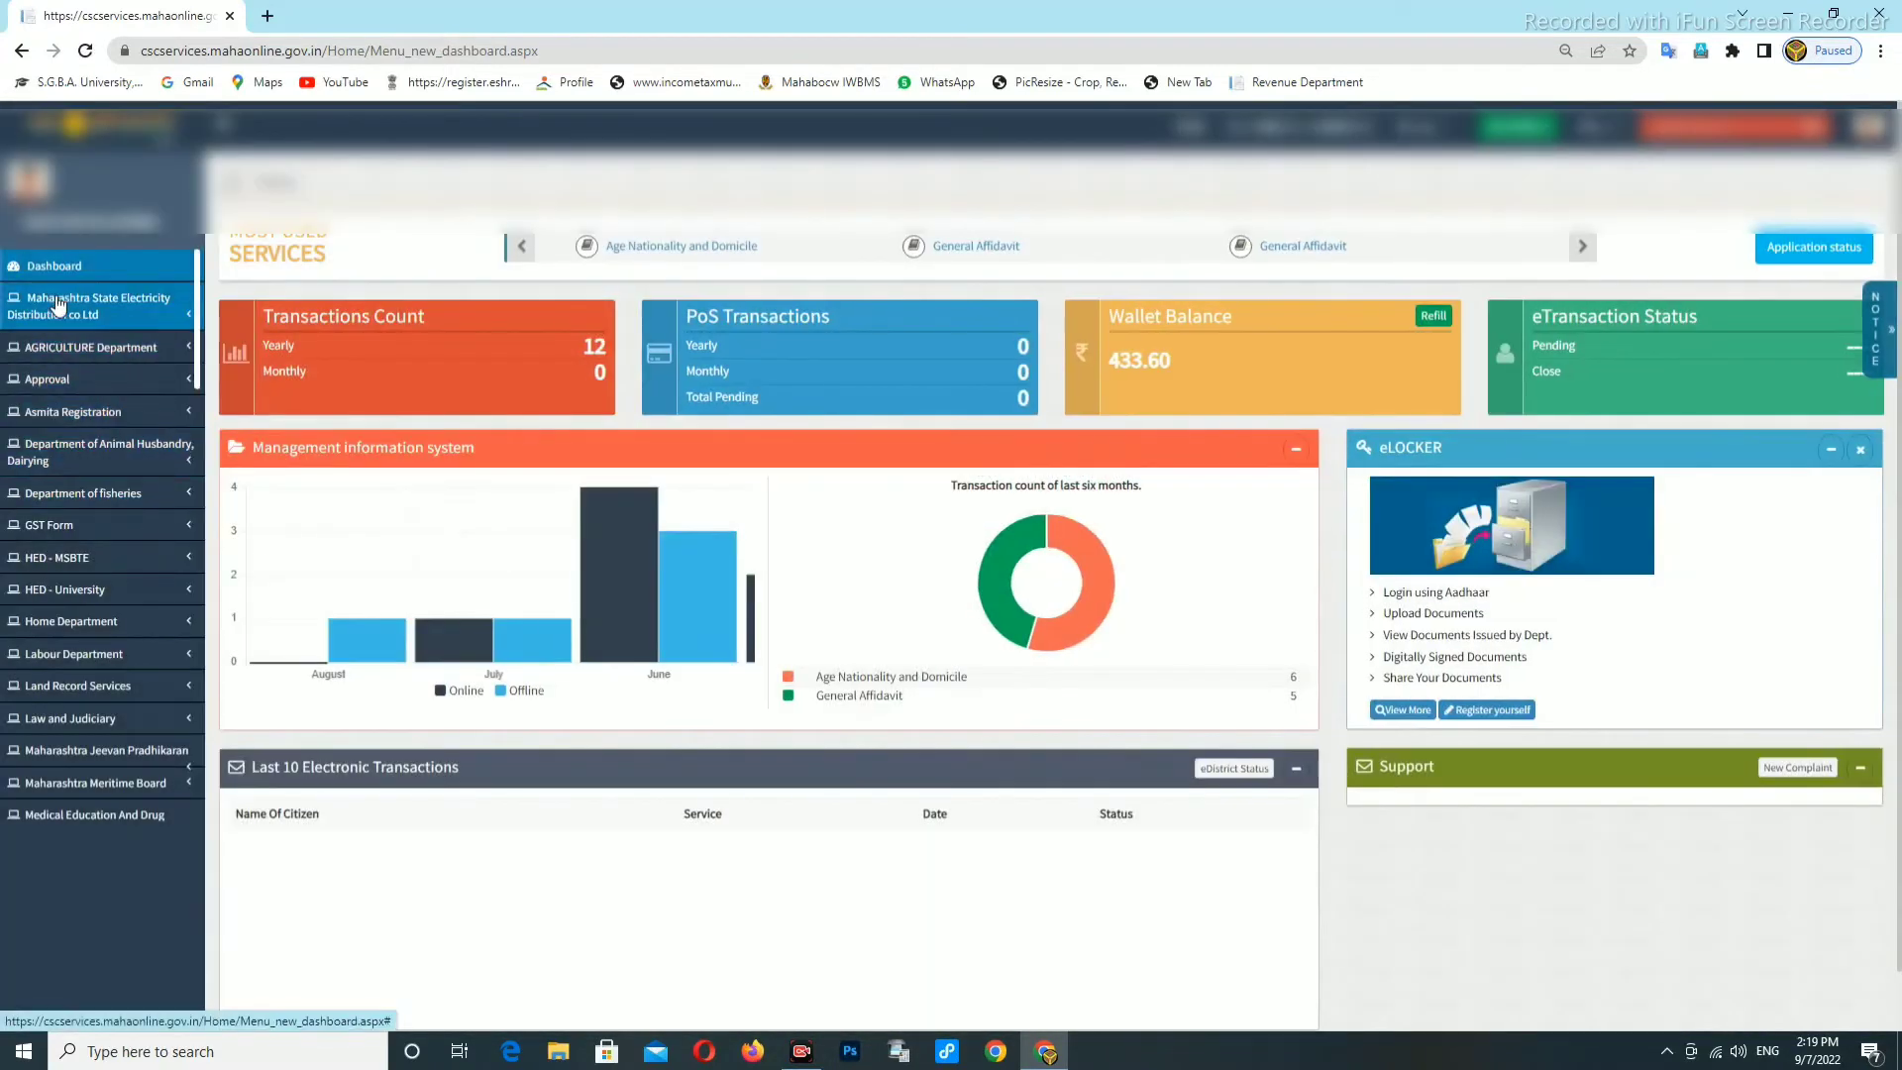
Under revenue department services, open the income certificate (मिळकतीचे प्रमाणपत्र) service.
scroll(88, 432, "down", 10)
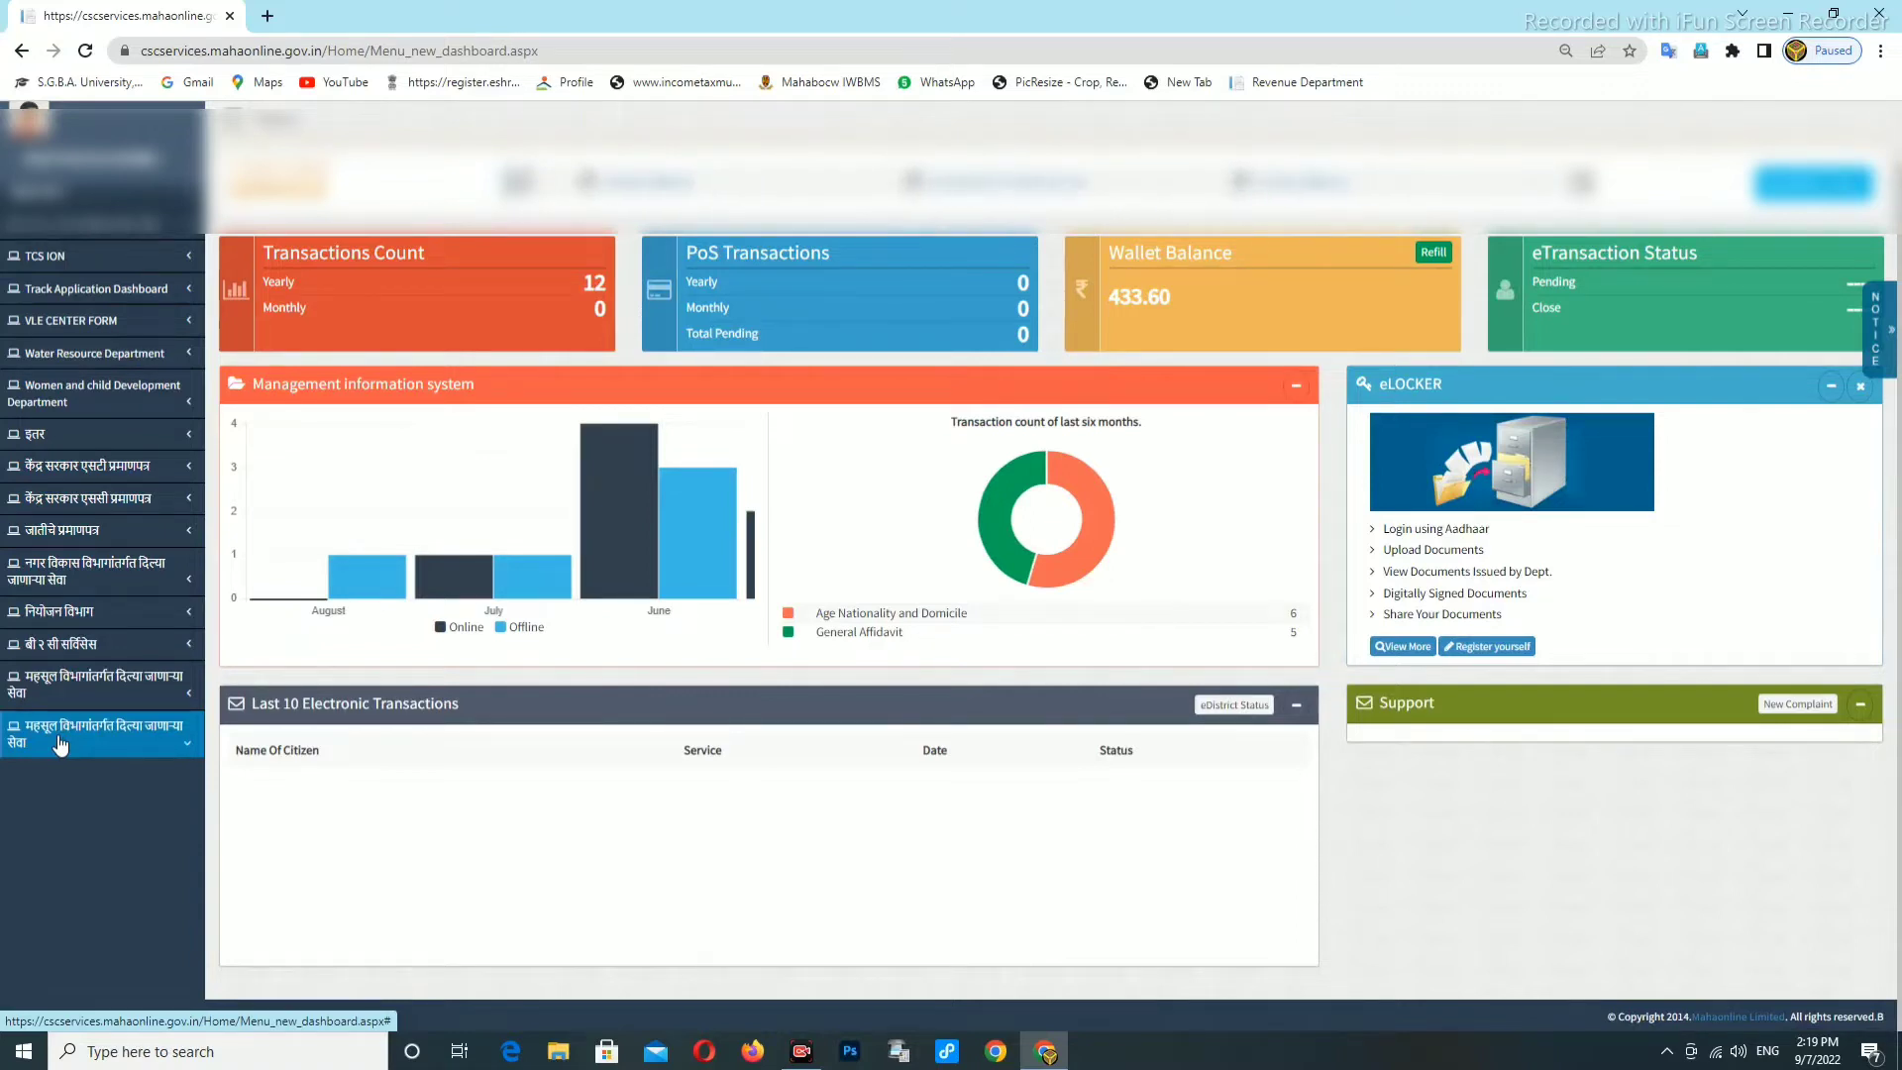
scroll(65, 732, "down", 3)
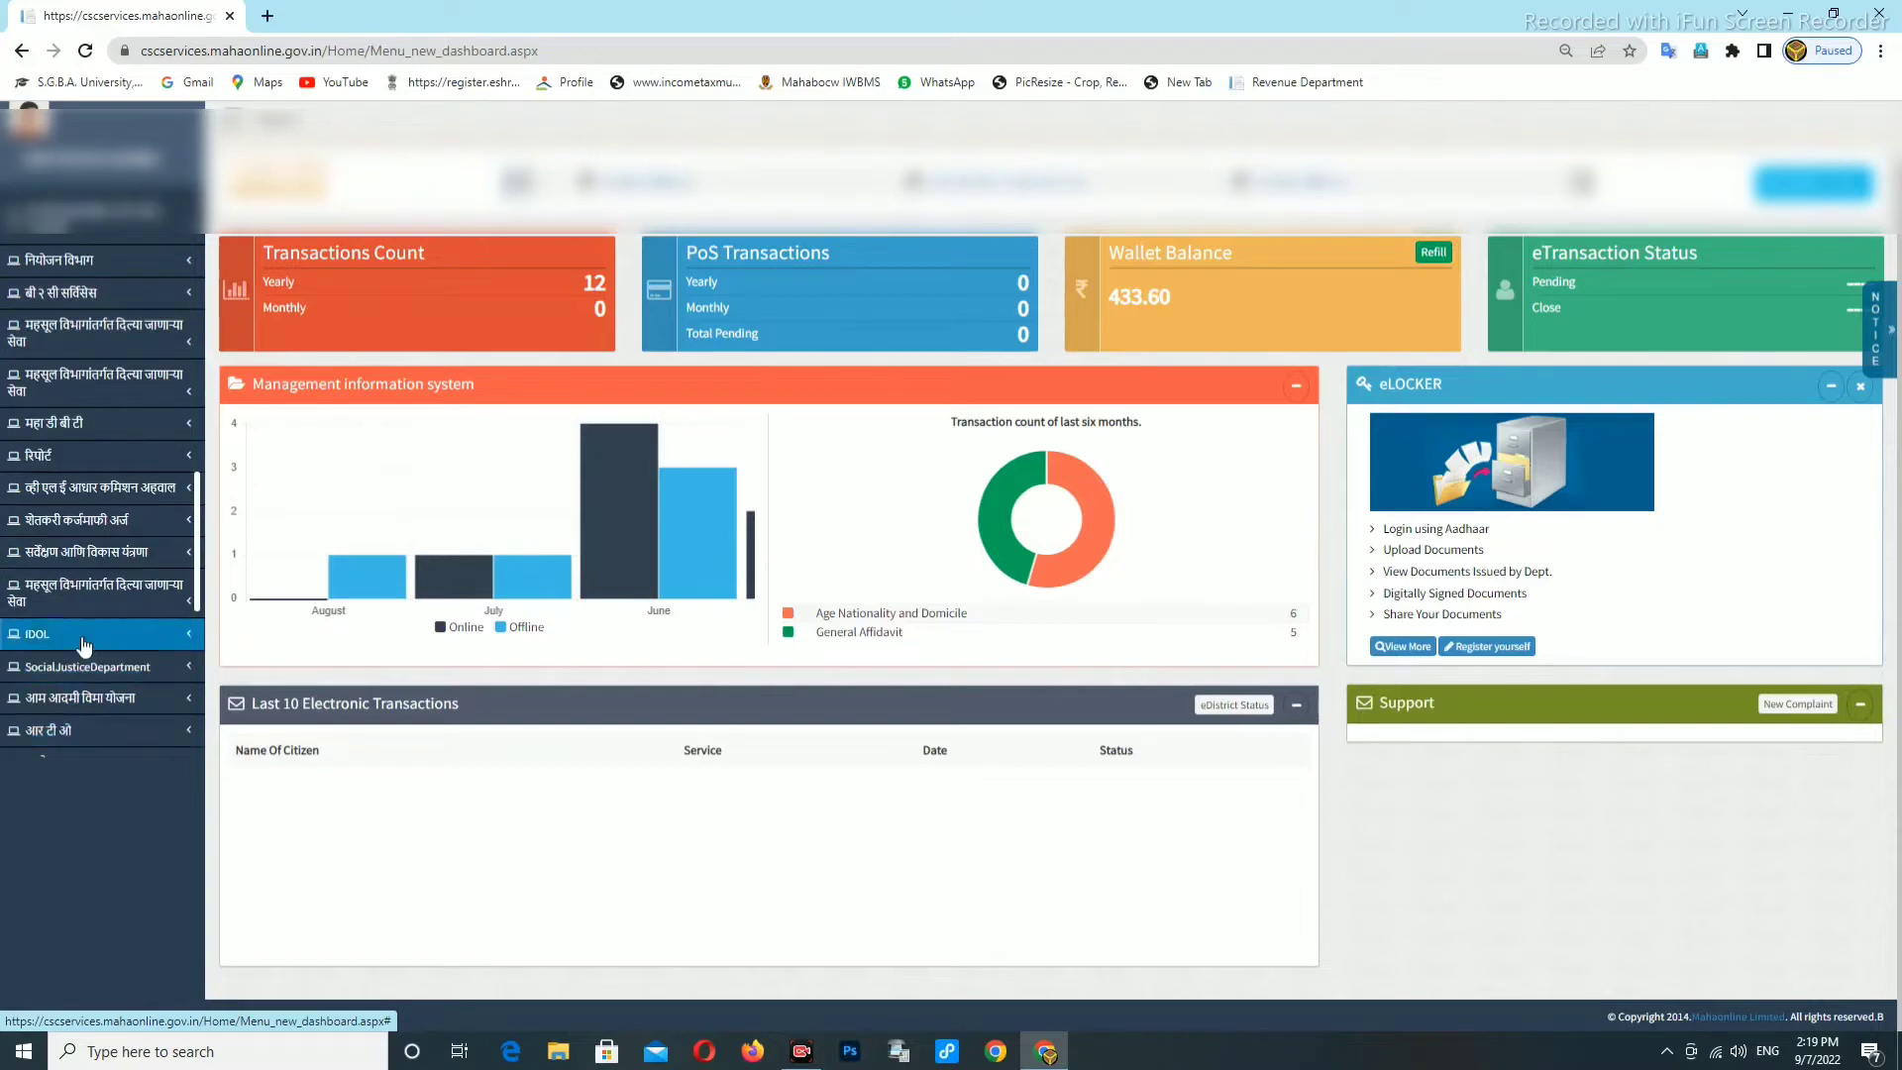
left_click(84, 594)
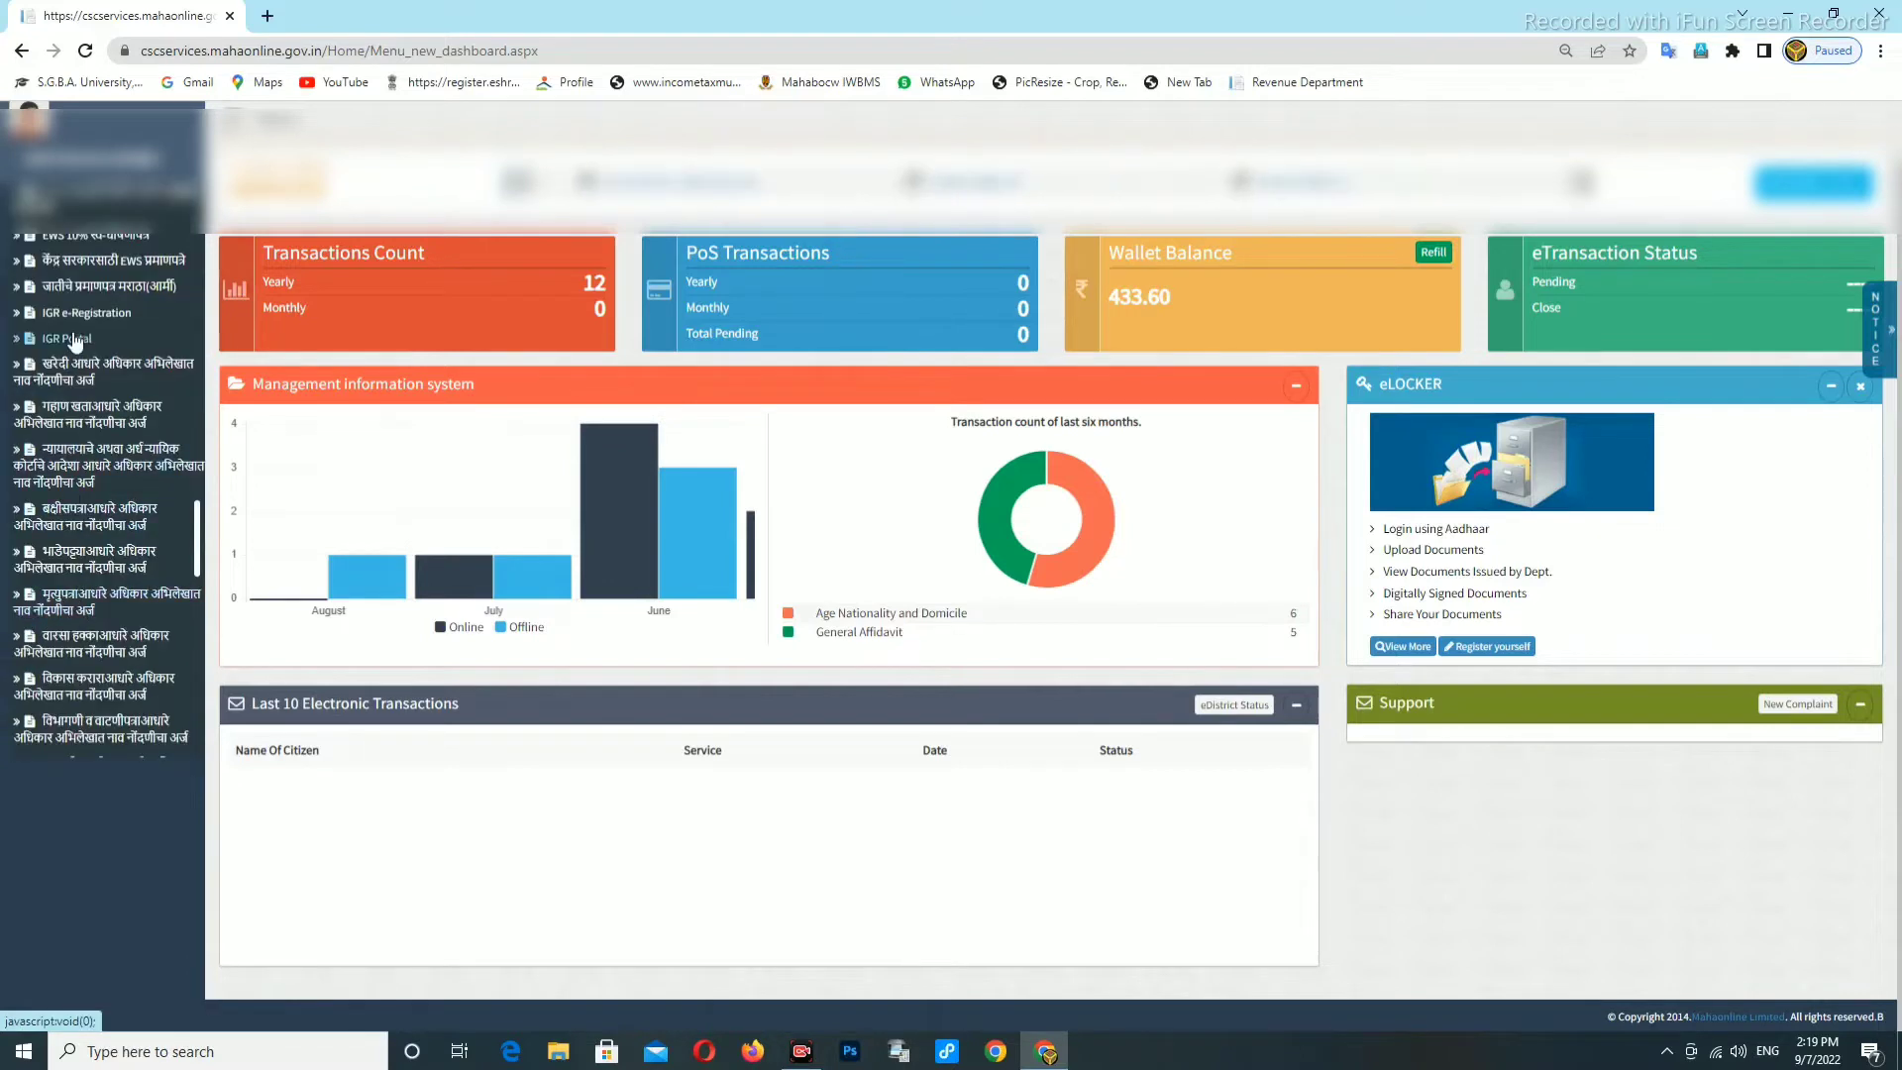
scroll(76, 340, "up", 1)
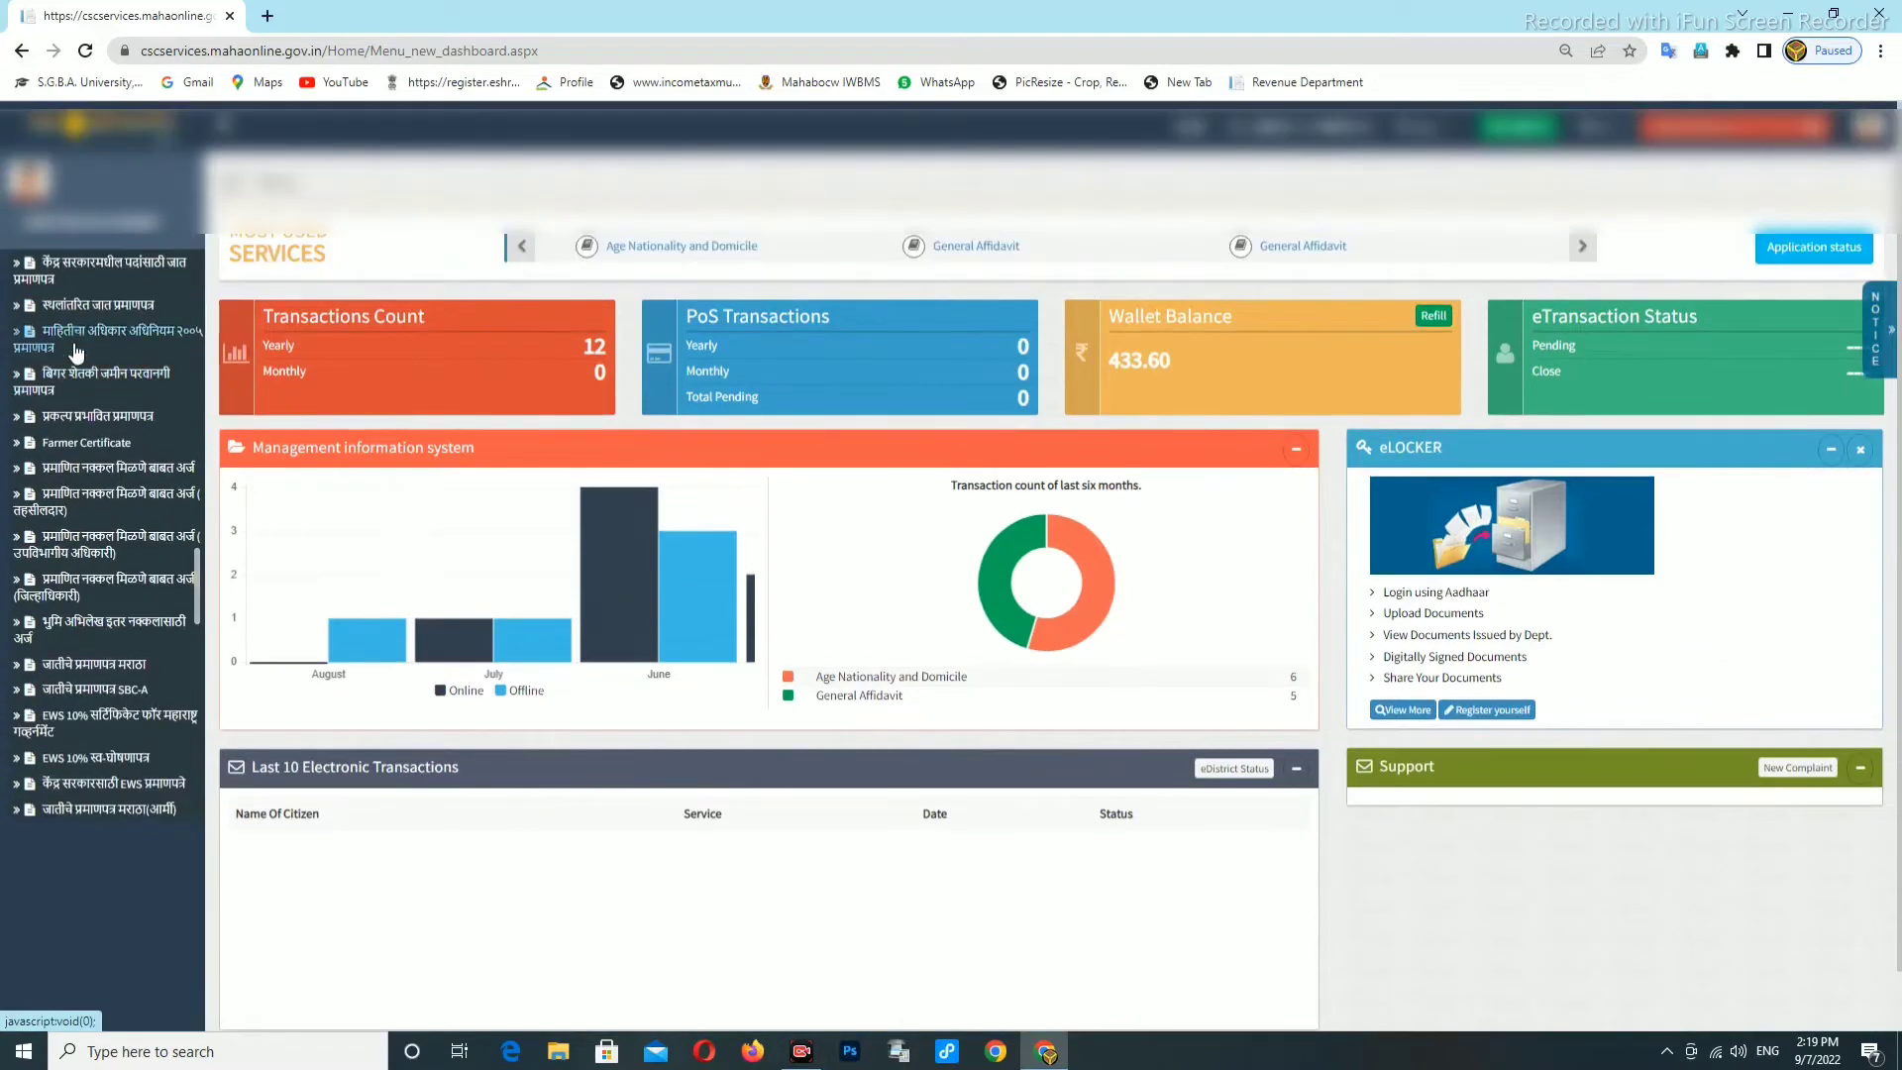
scroll(74, 357, "up", 2)
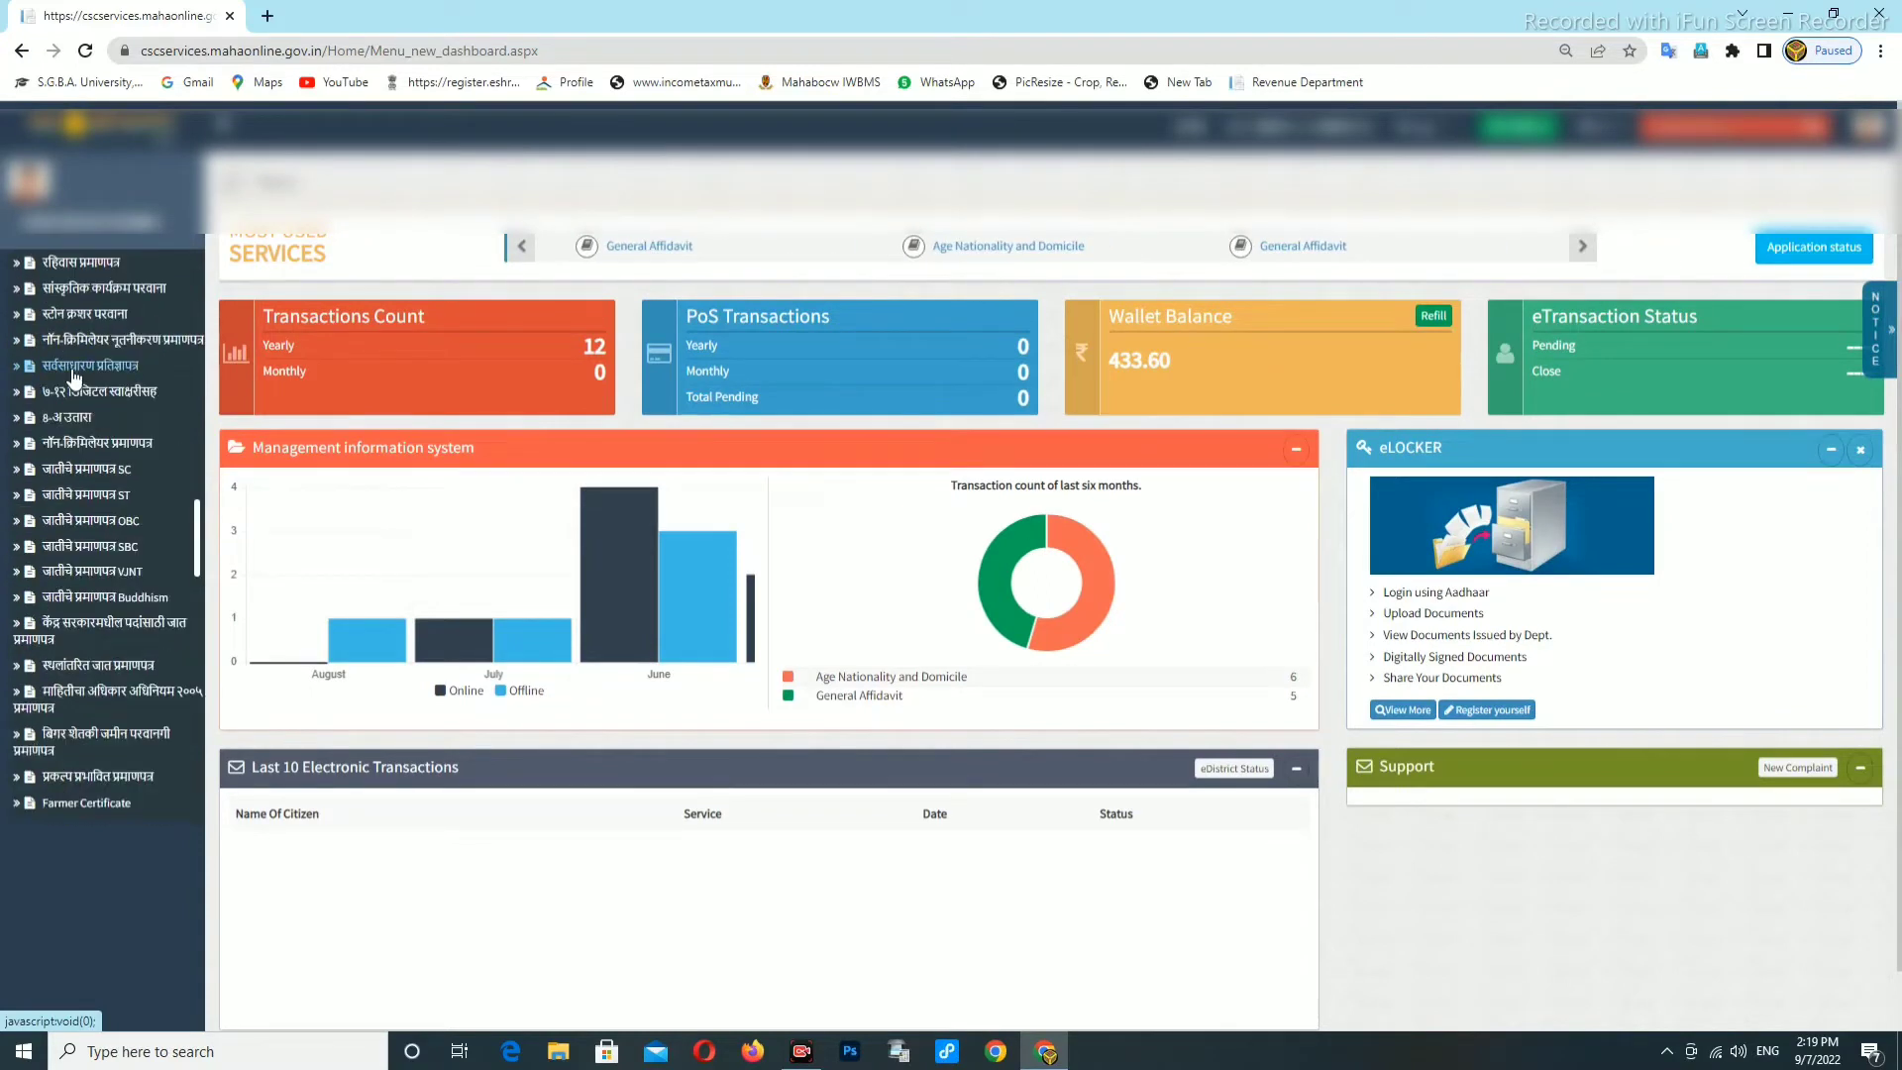
scroll(75, 377, "up", 2)
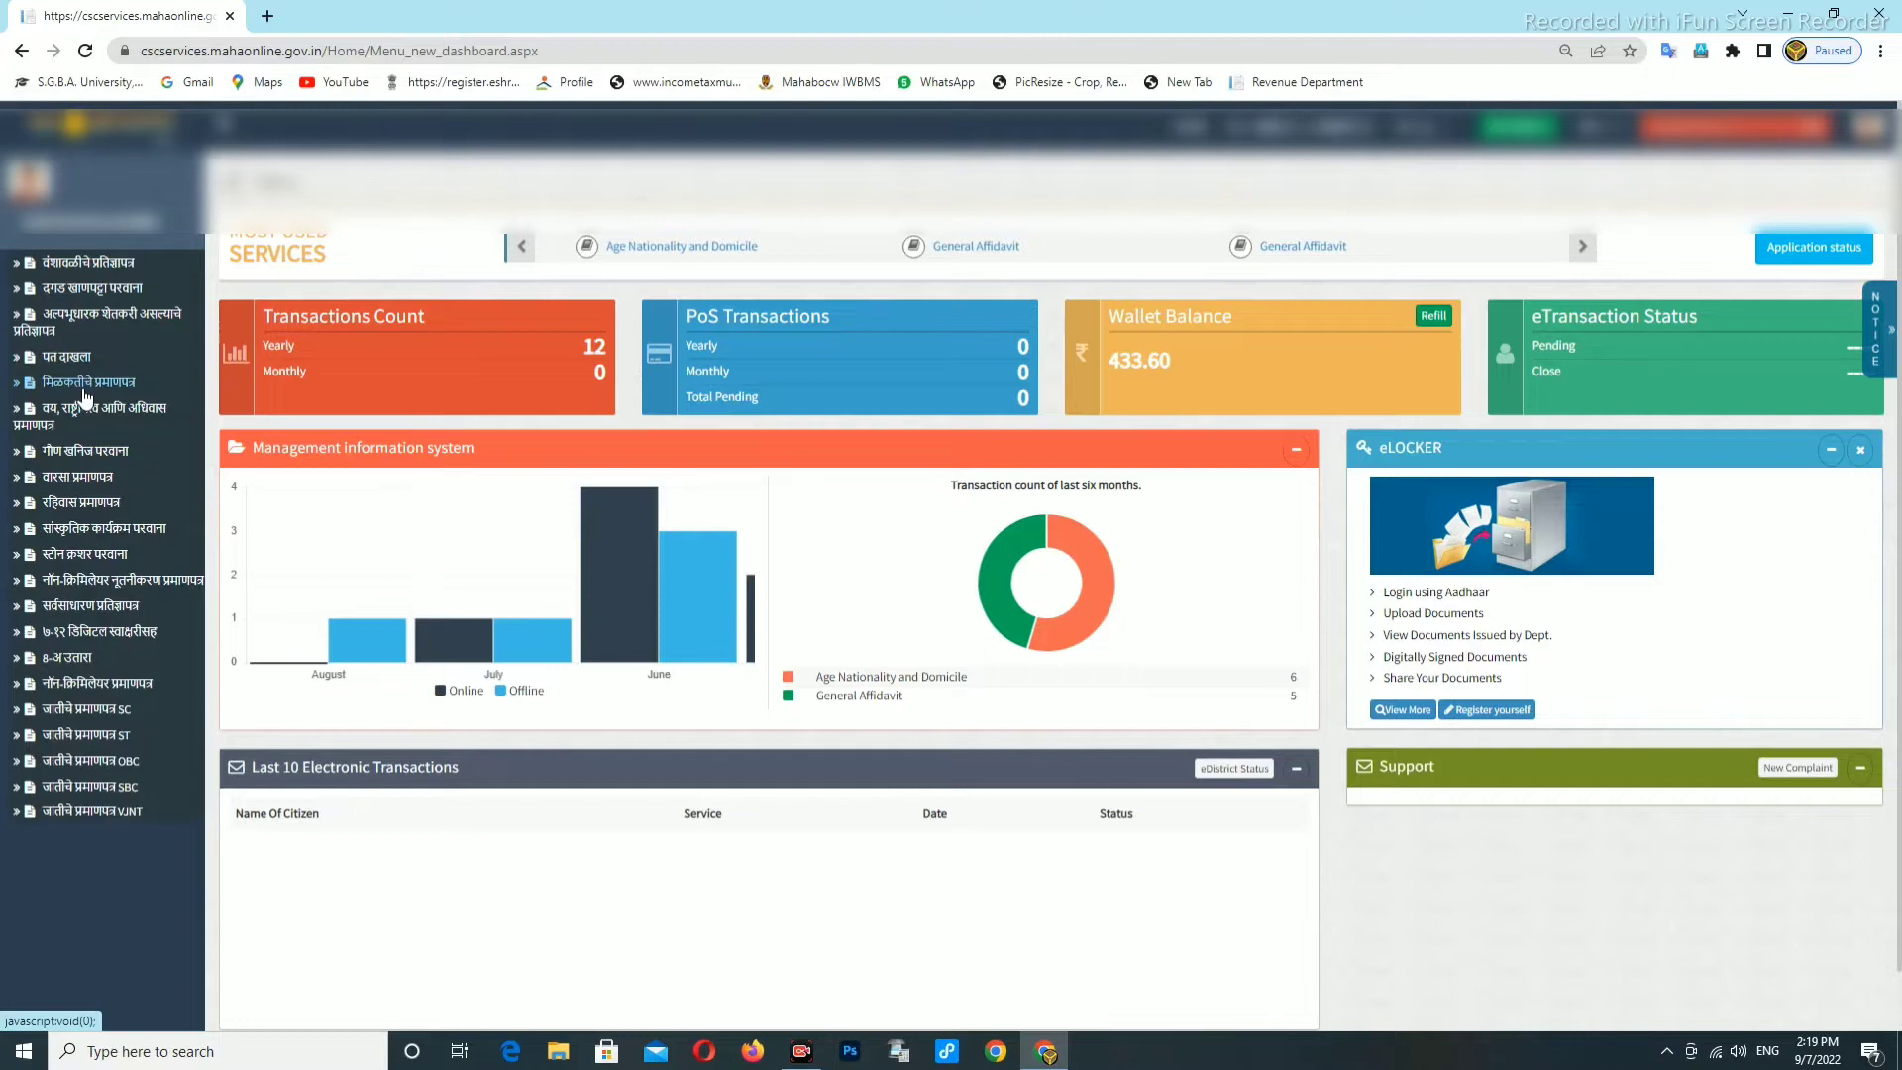
left_click(86, 388)
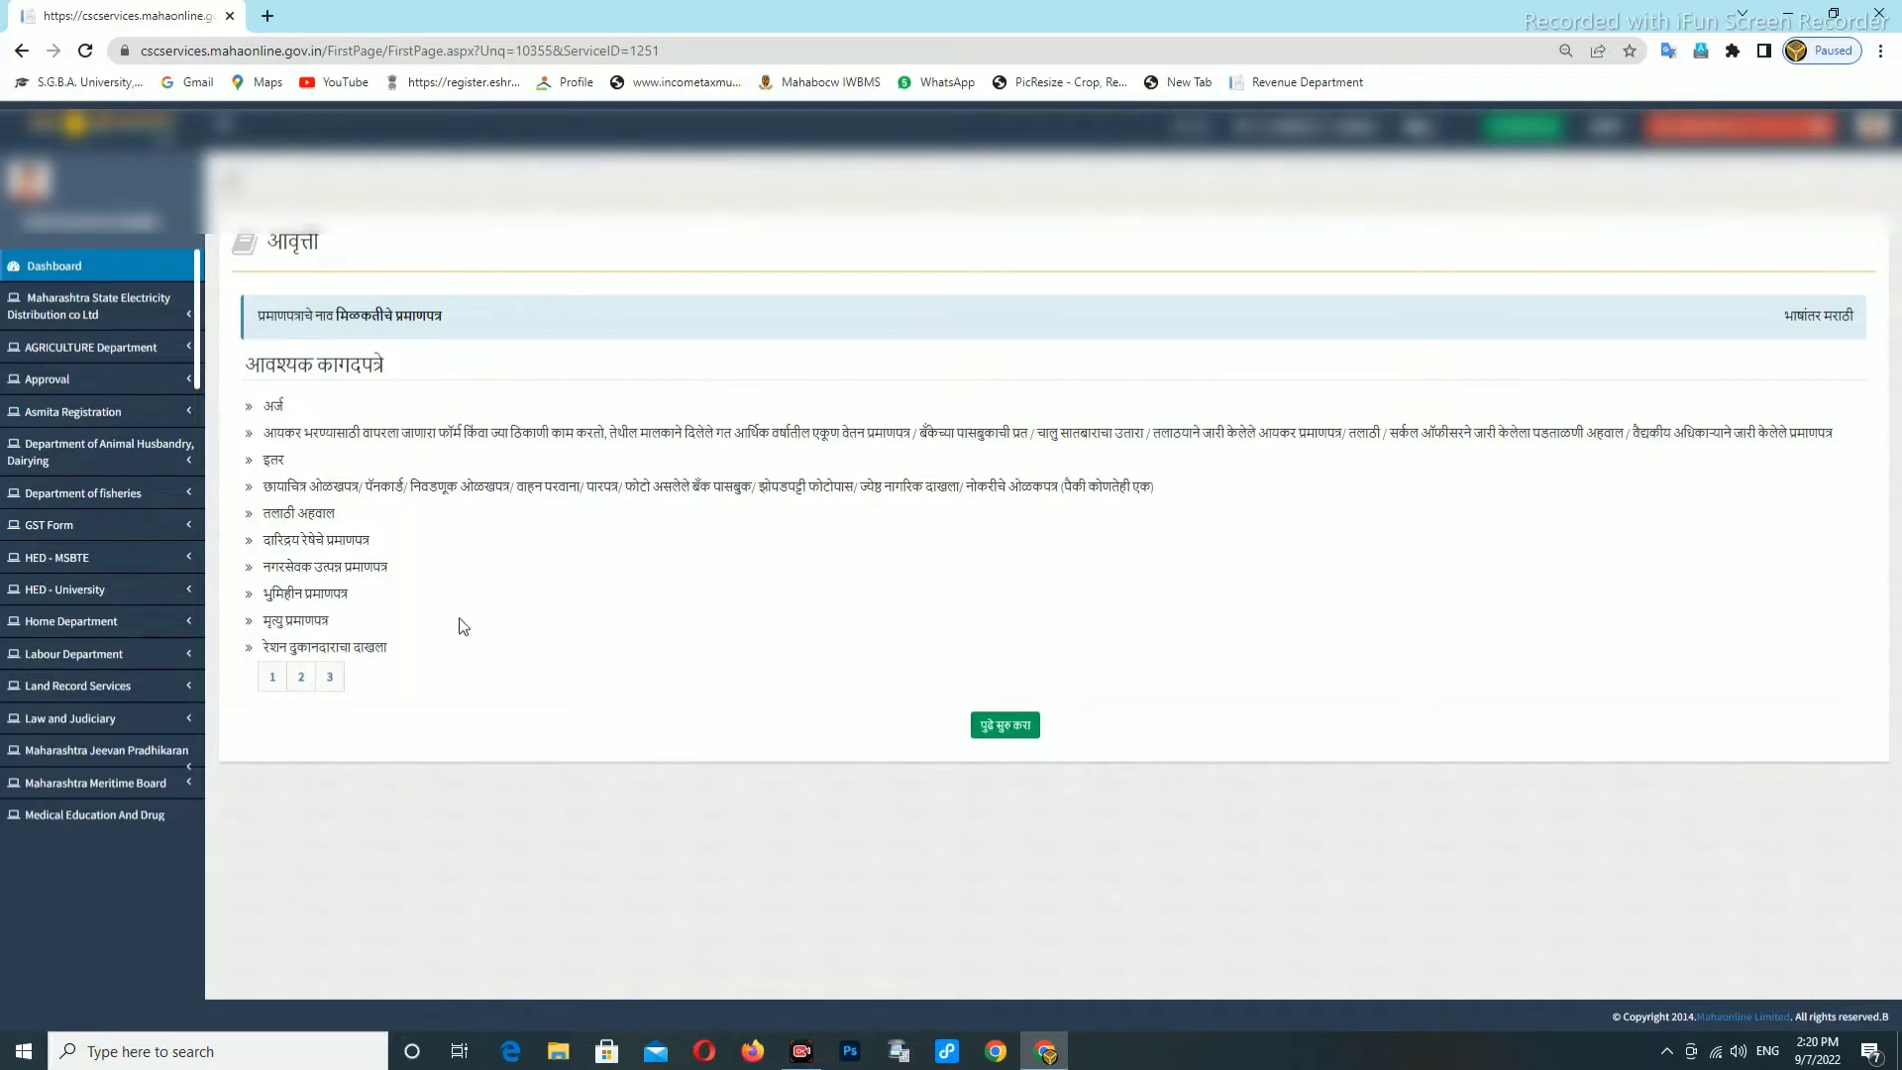
Continue past the required-documents list with पुढे सुरु करा.
left_click(999, 729)
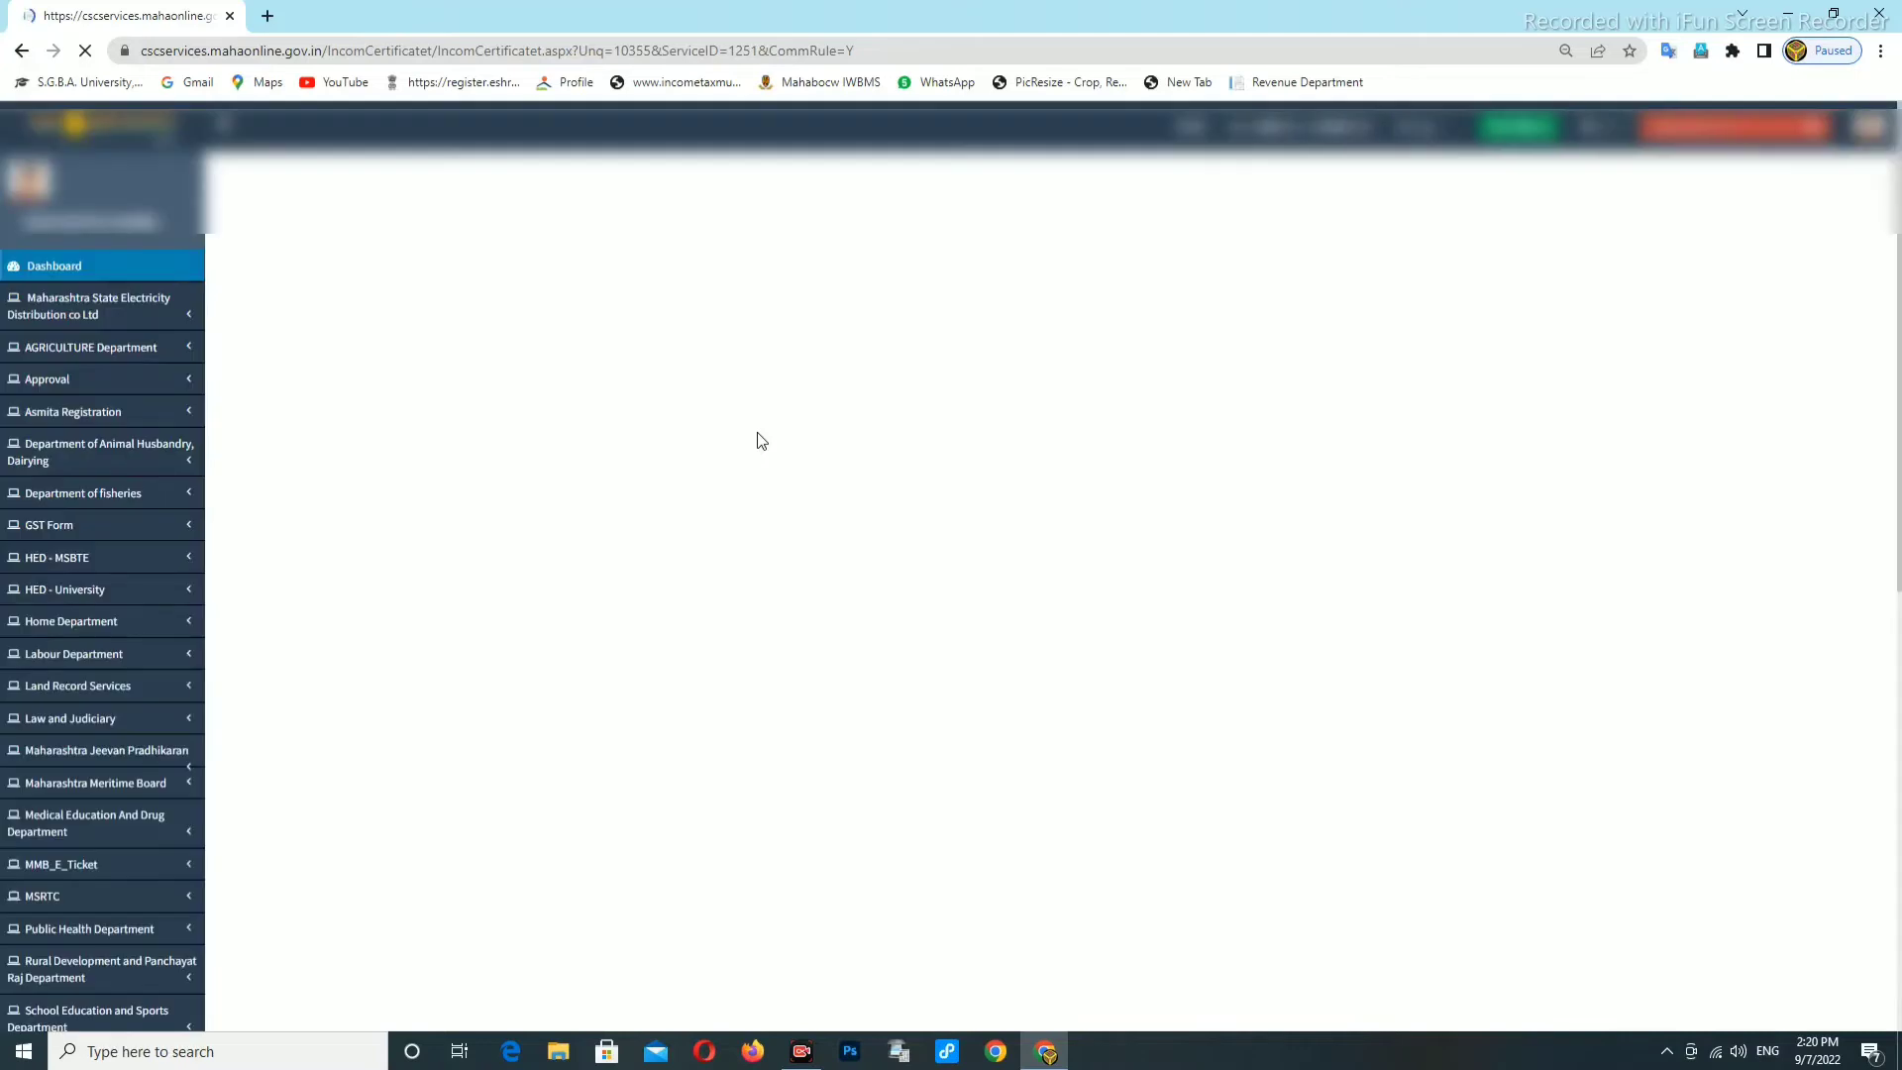
Set the applicant's title to श्री. and enter their full name in English and Marathi.
left_click(317, 365)
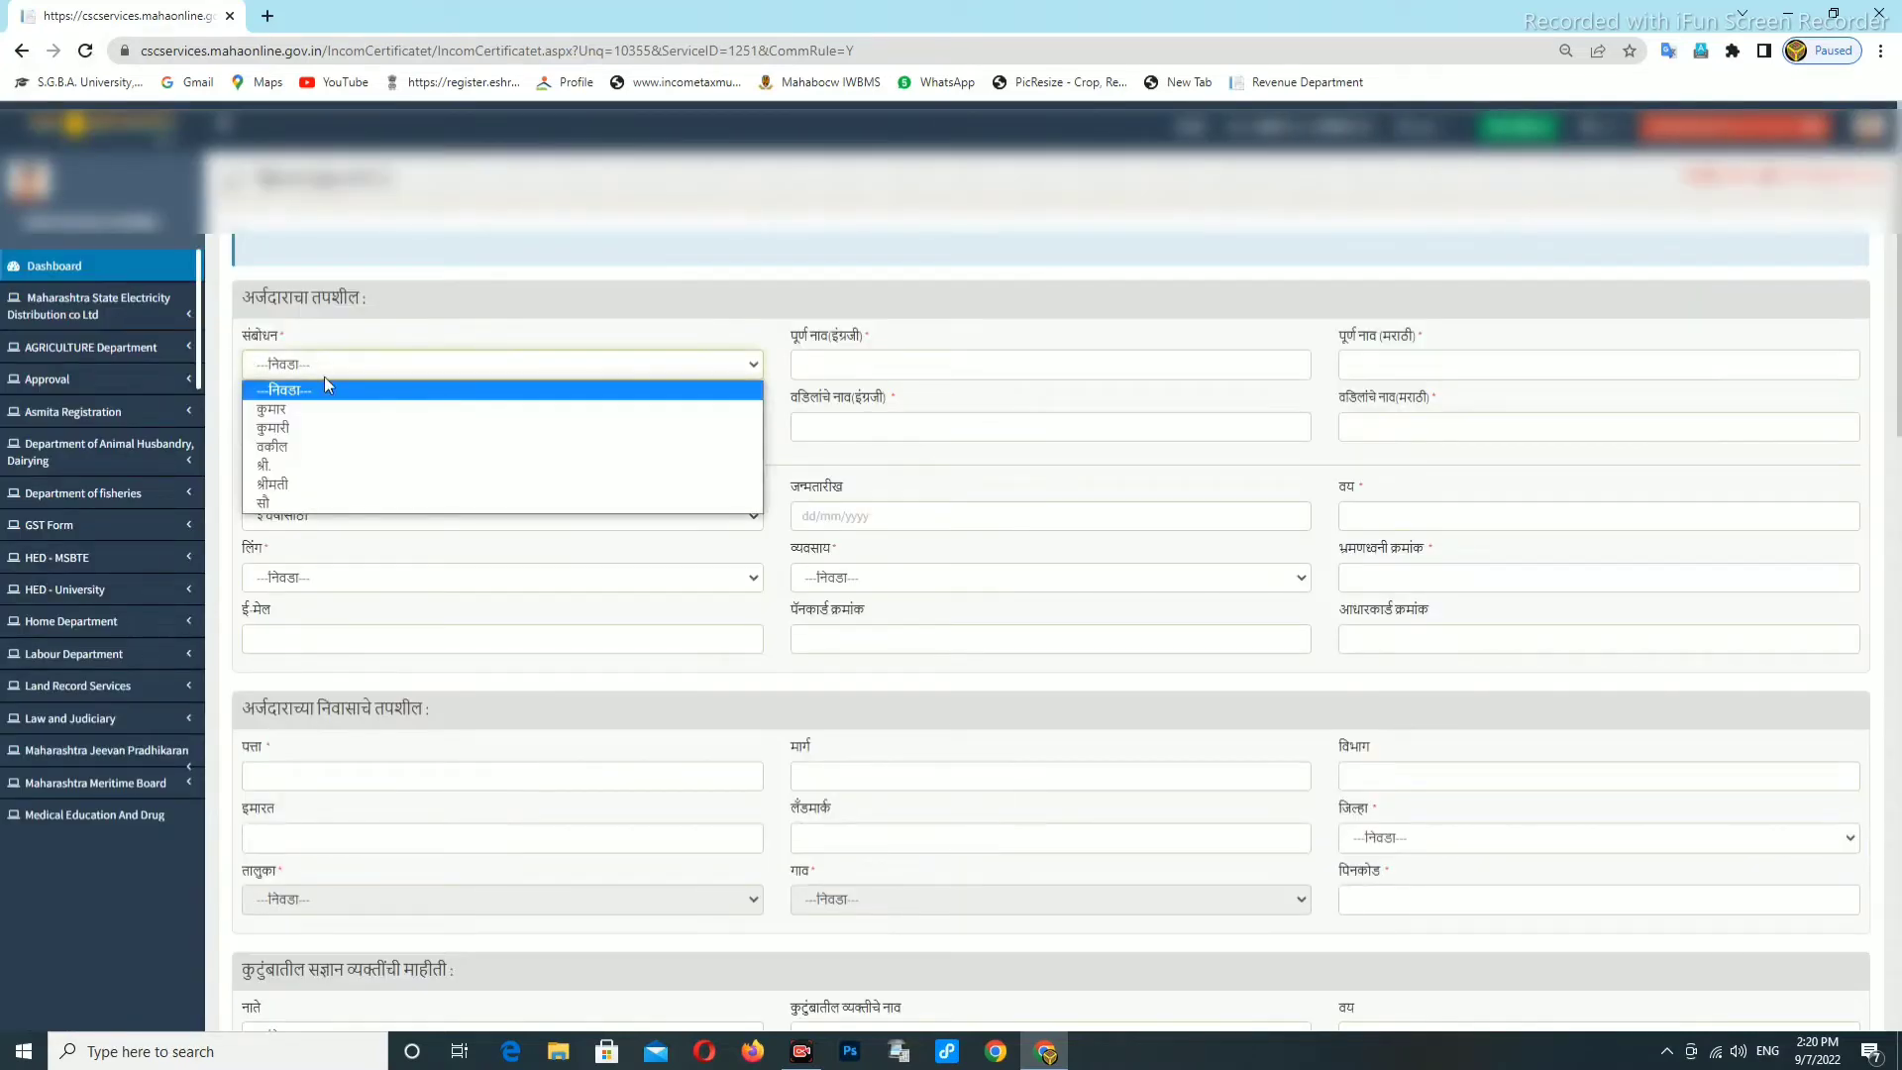
left_click(289, 467)
left_click(821, 367)
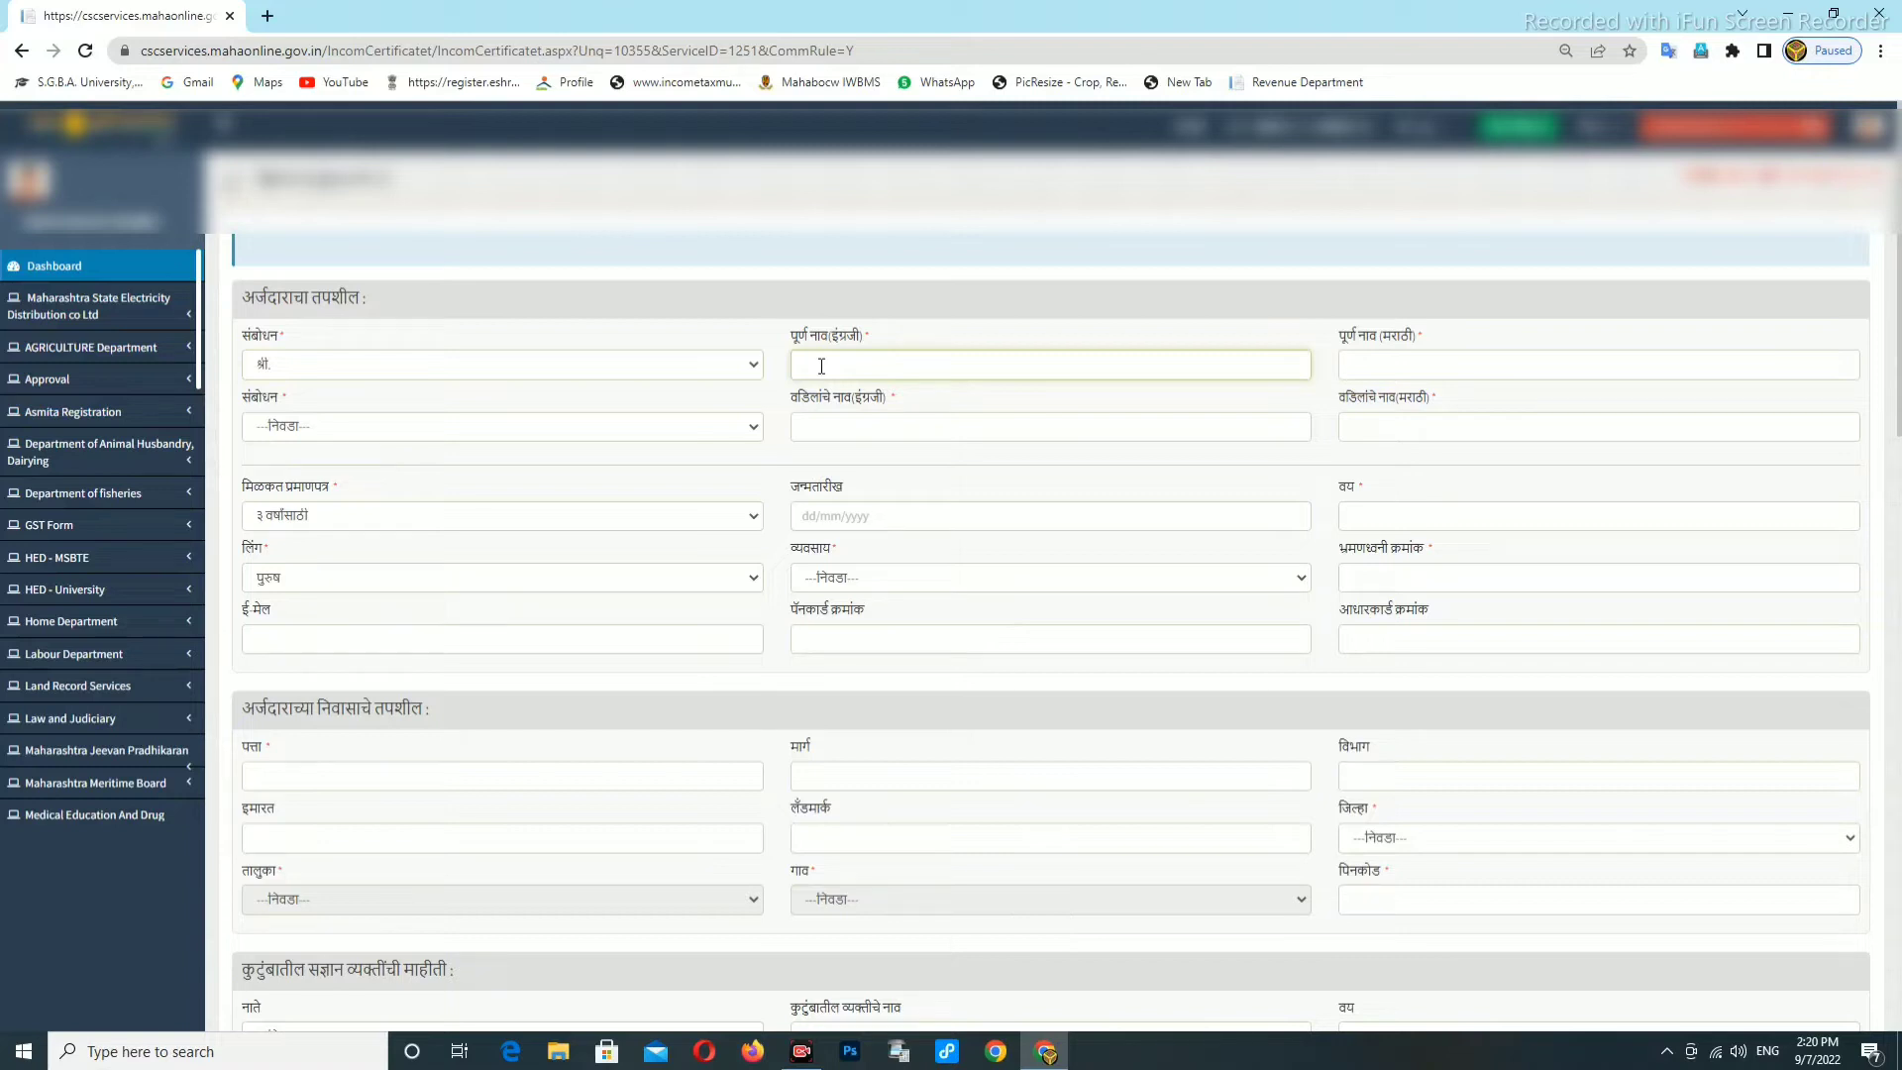
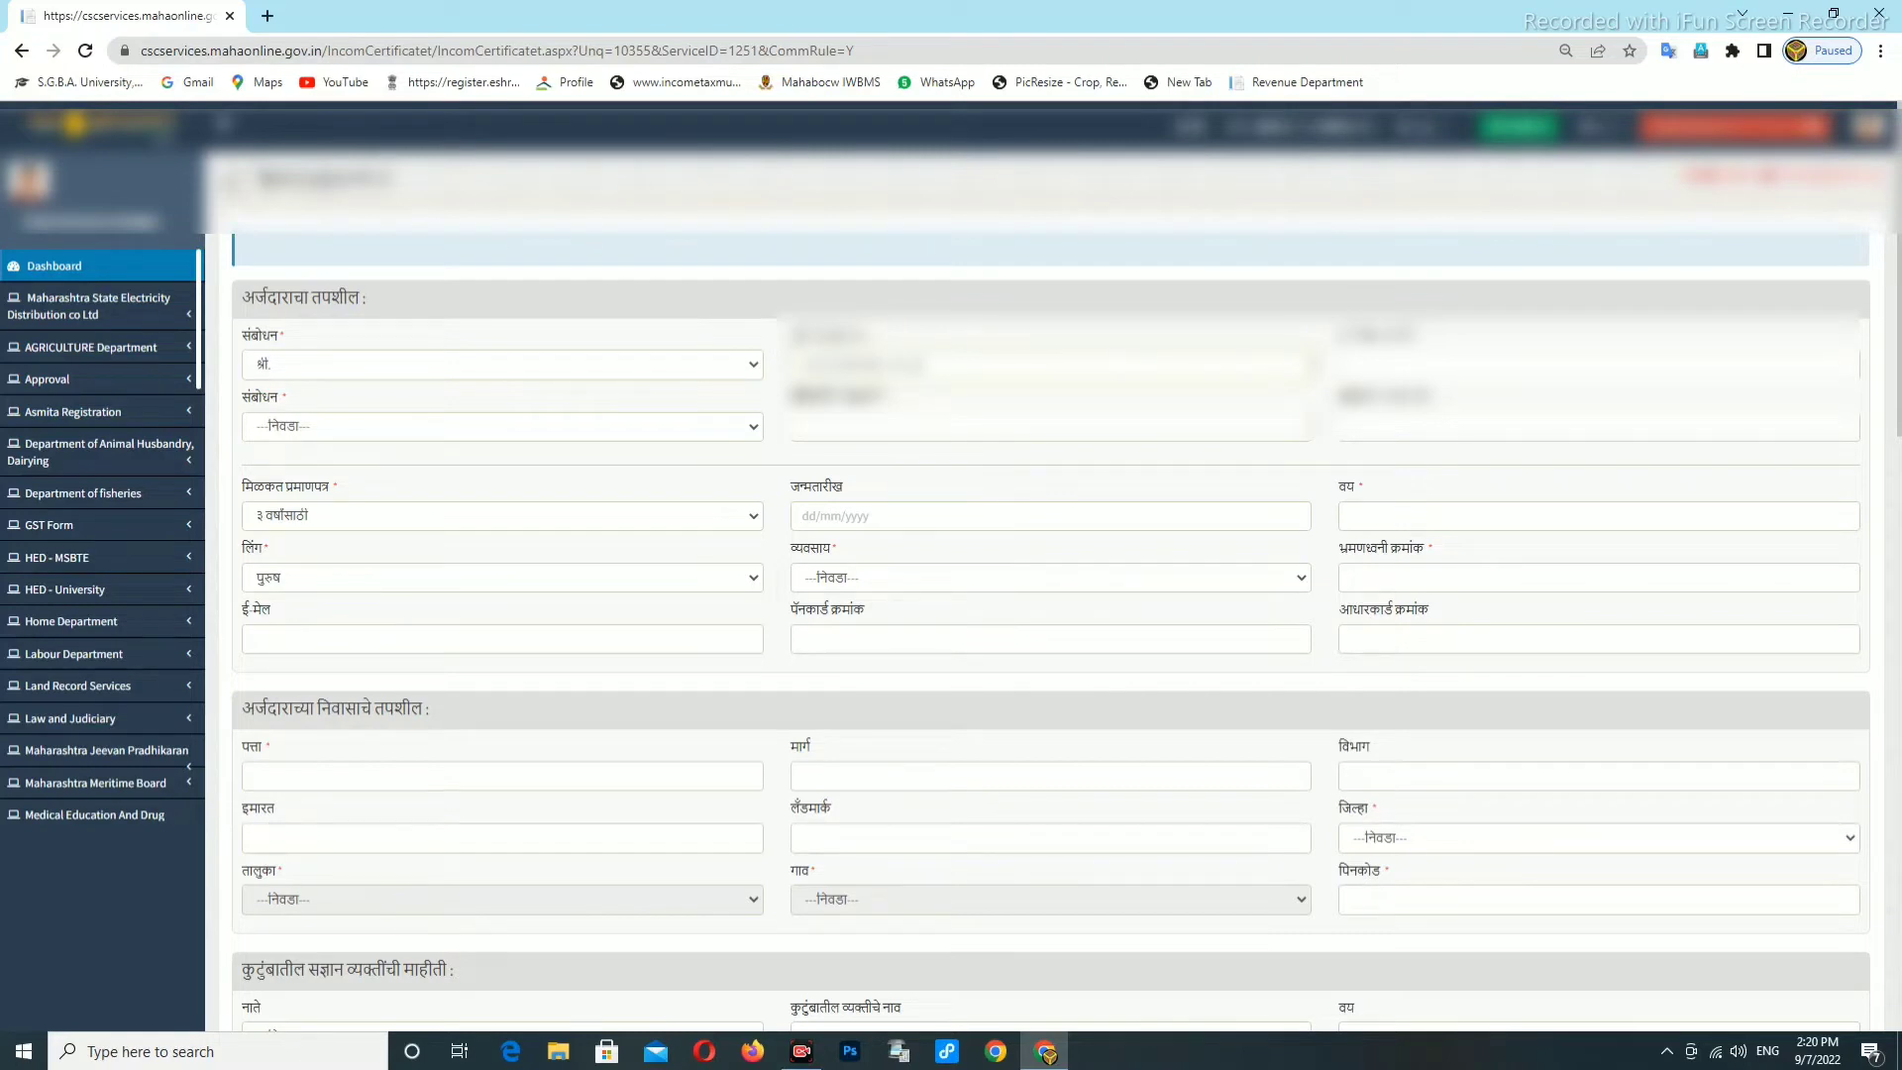
key("ctrl+v")
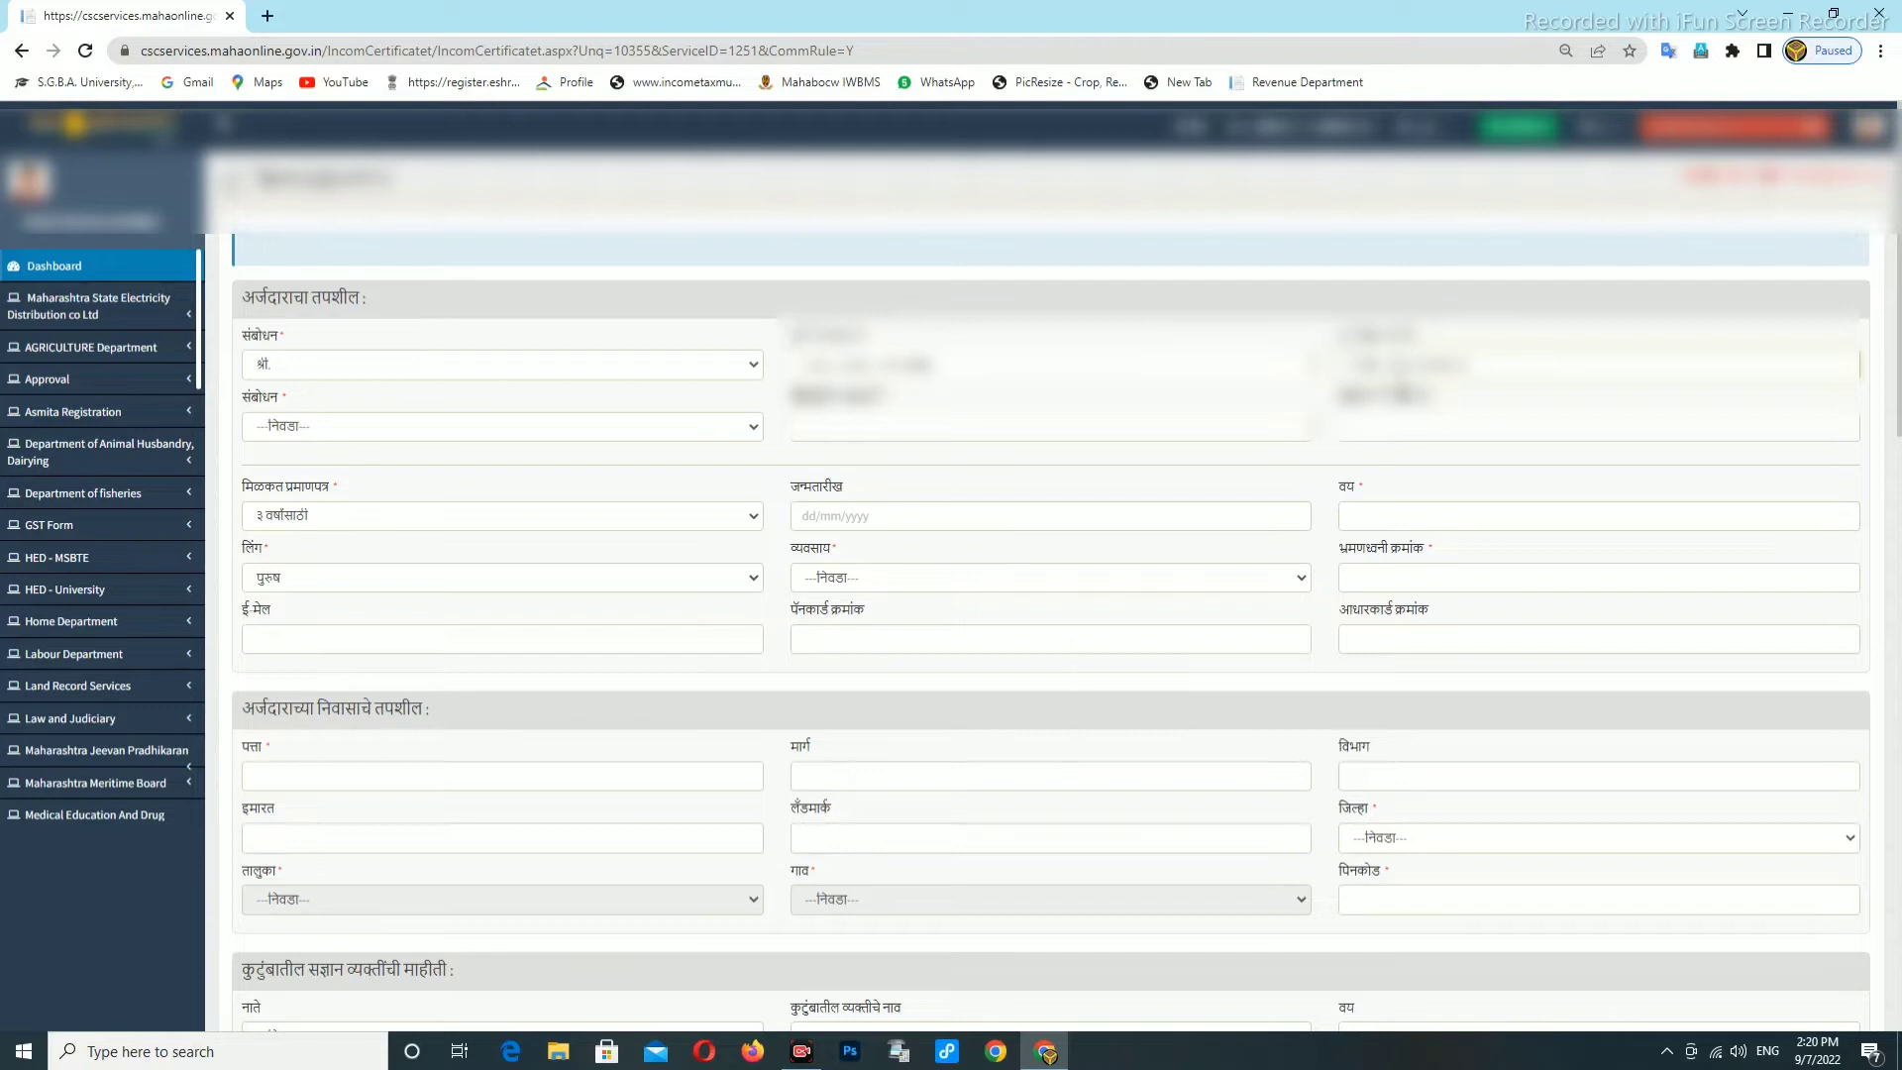
key("ctrl+y")
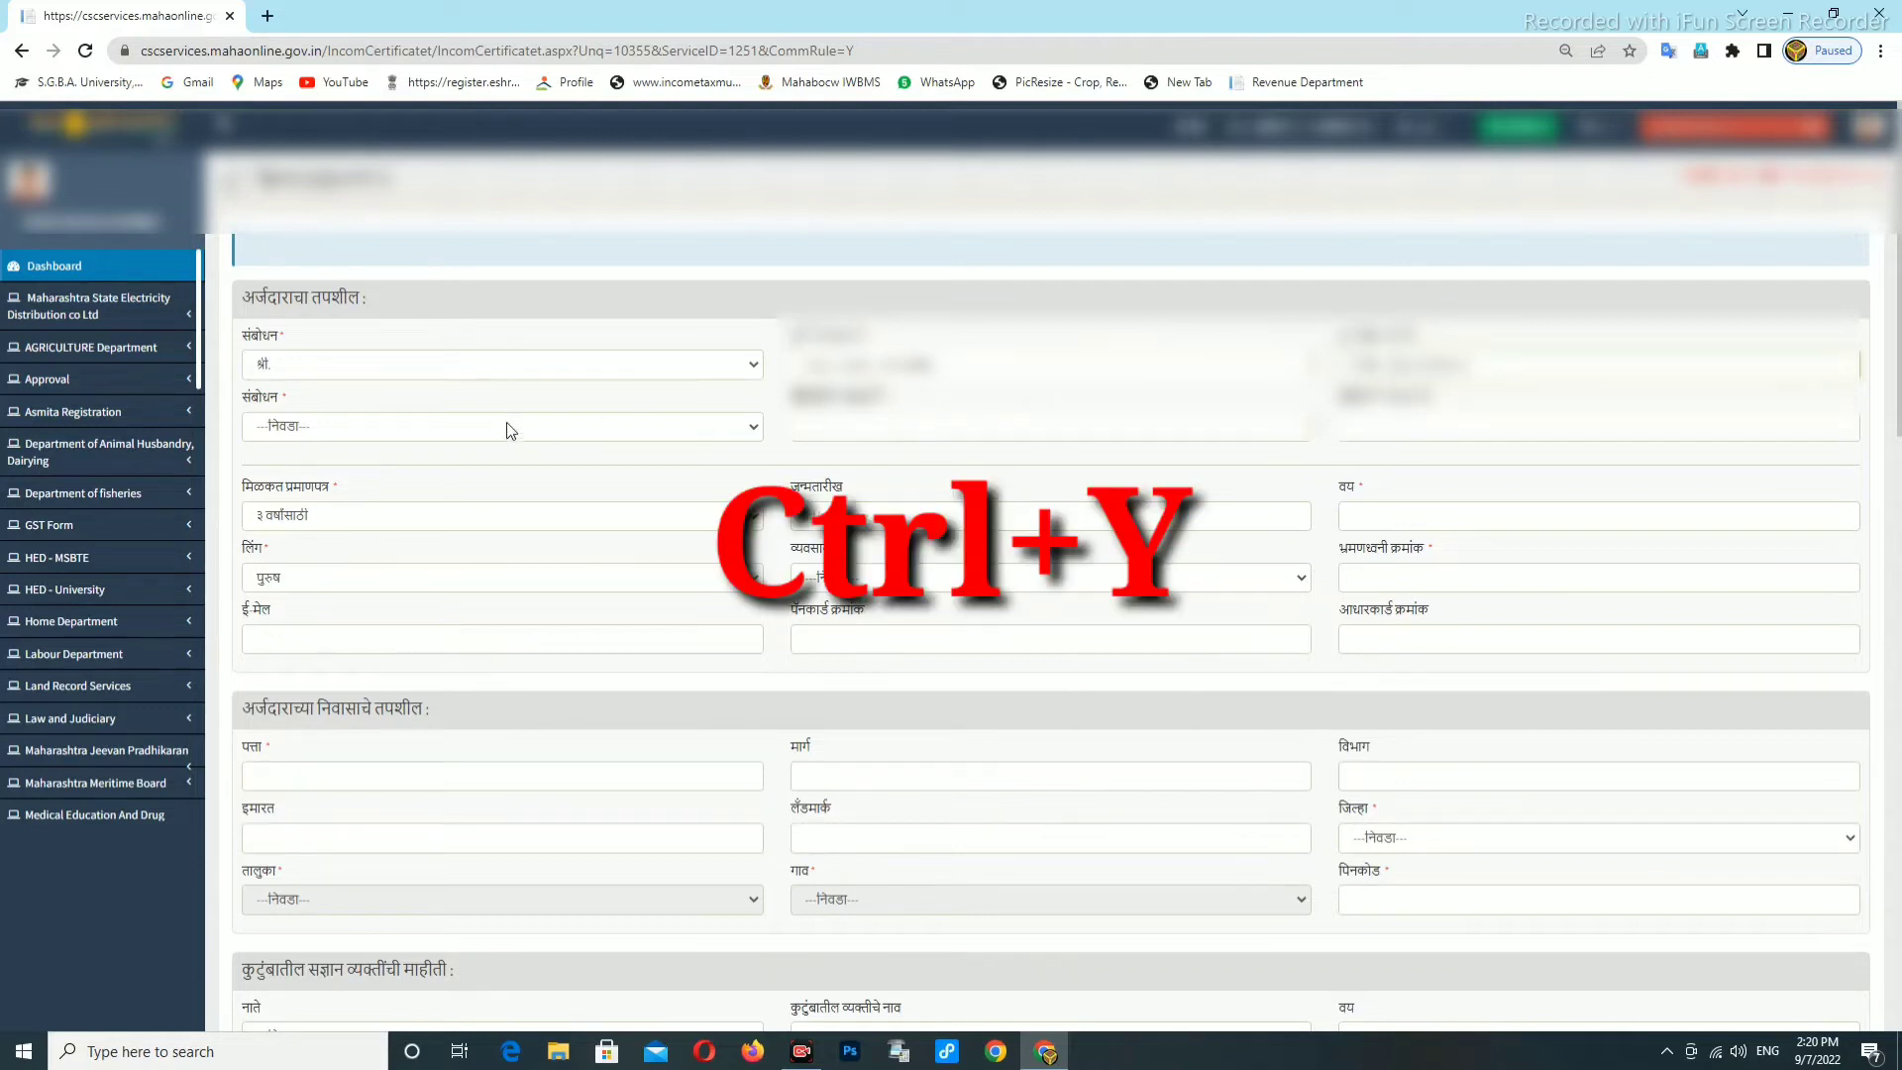
Set the father's title to श्री. and fill his English name, copied from the applicant's name.
left_click(510, 426)
left_click(305, 471)
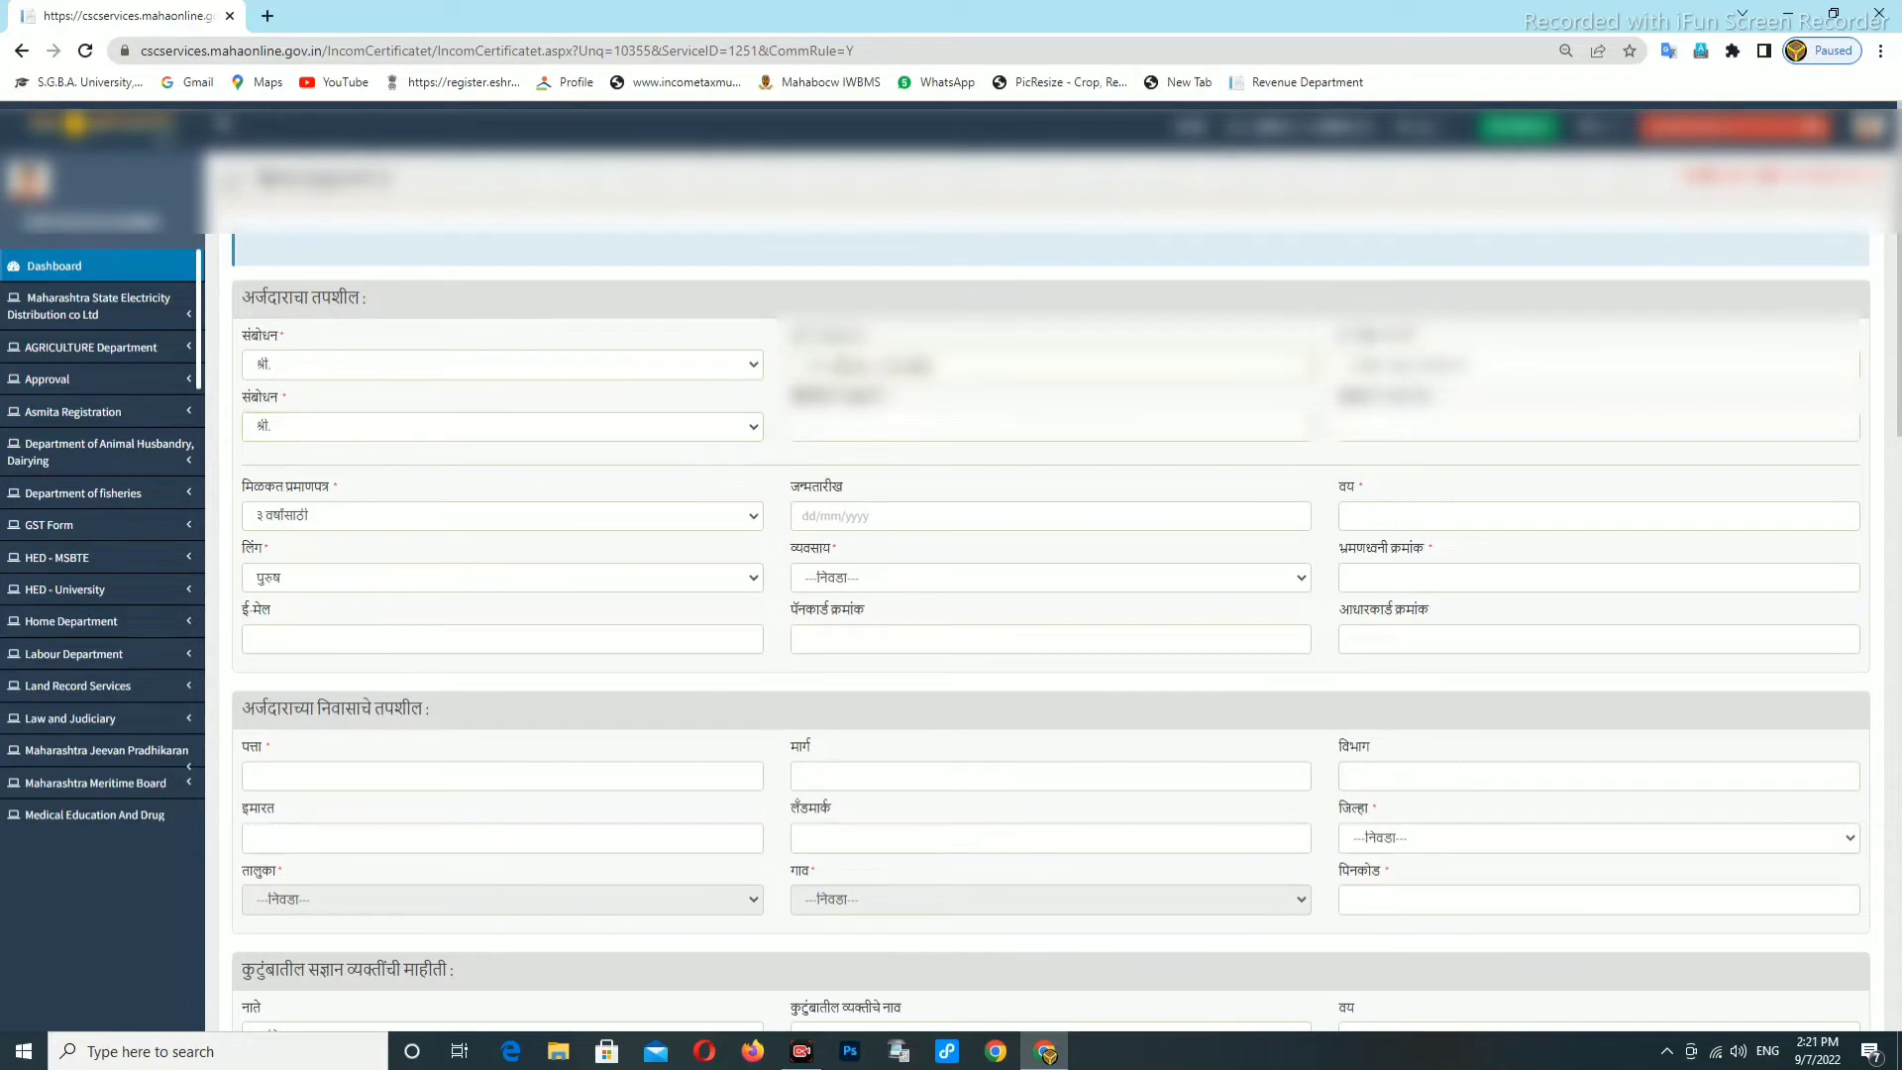
left_click_drag(832, 365, 941, 368)
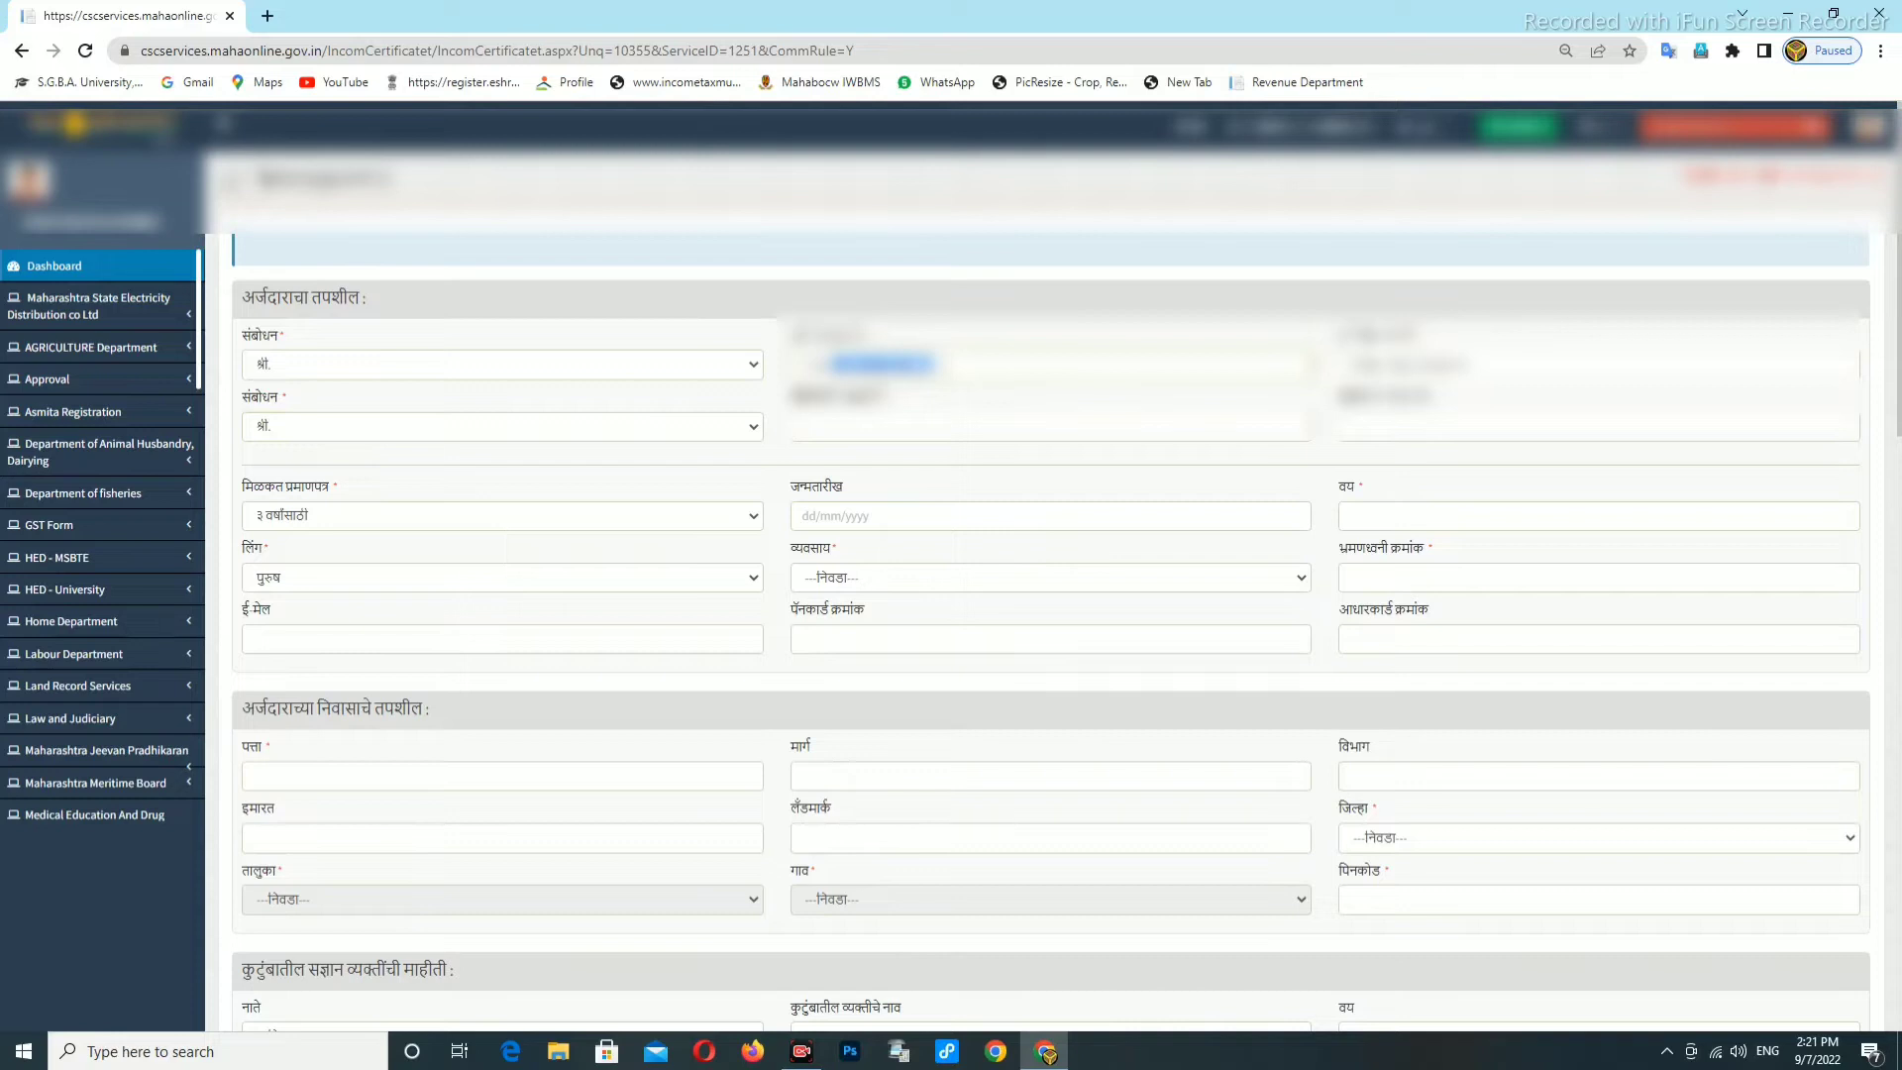
key("ctrl+c")
left_click(985, 428)
key("ctrl+v")
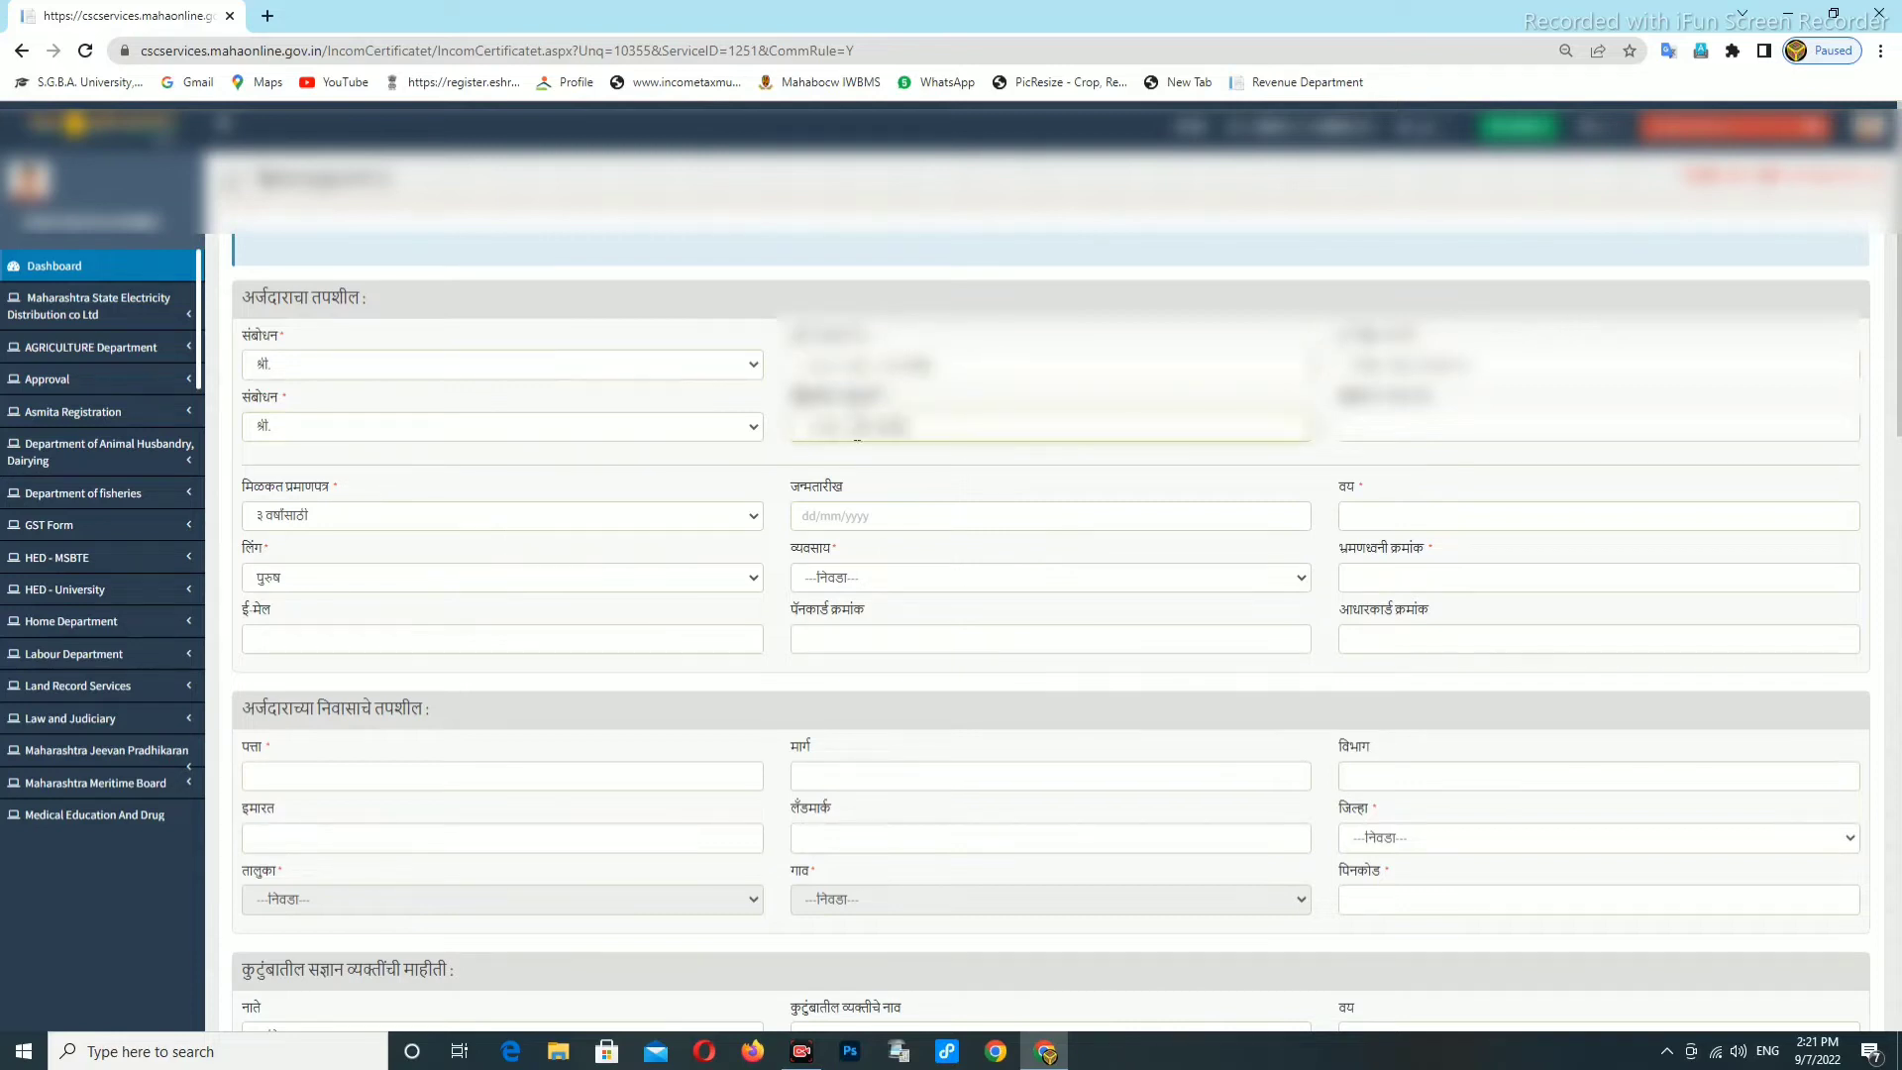
key("BackSpace")
Fill the father's Marathi name and the remaining second-row name fields.
left_click(1394, 430)
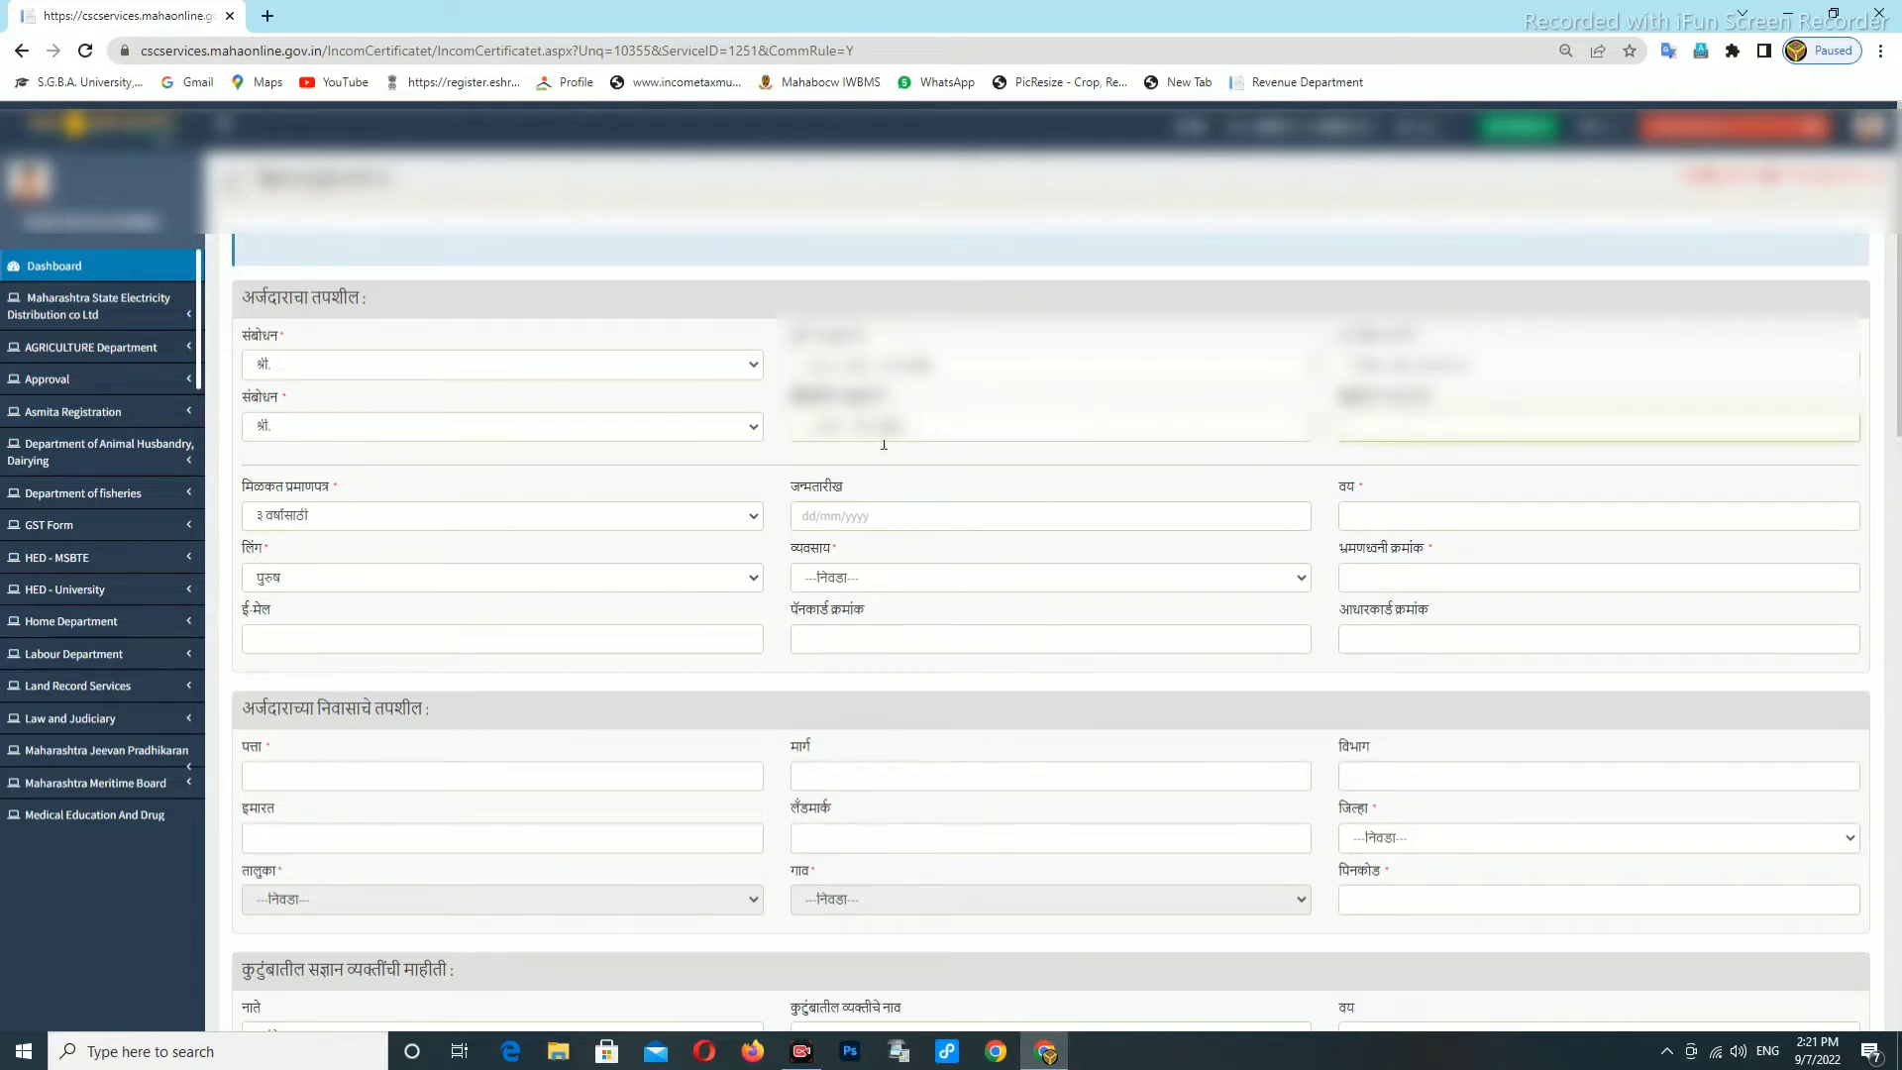
left_click(937, 434)
left_click(1366, 427)
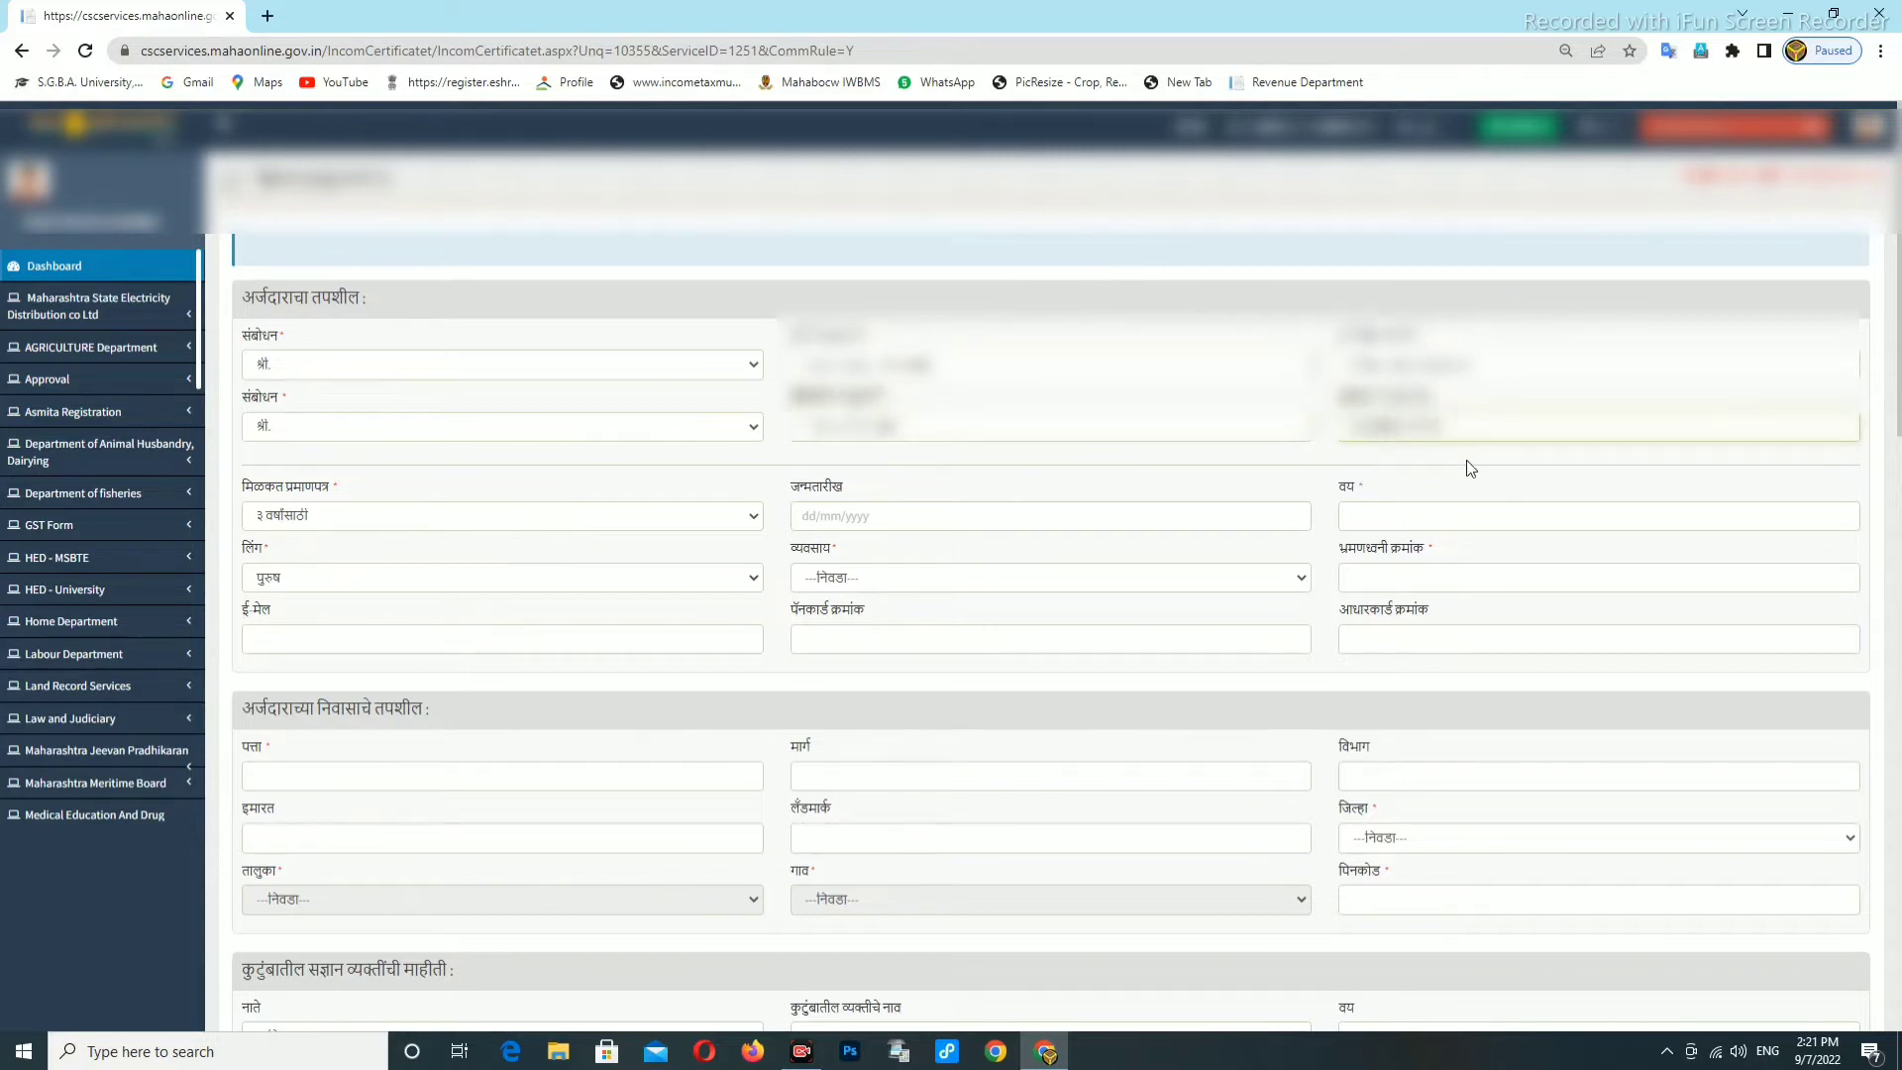
left_click(328, 519)
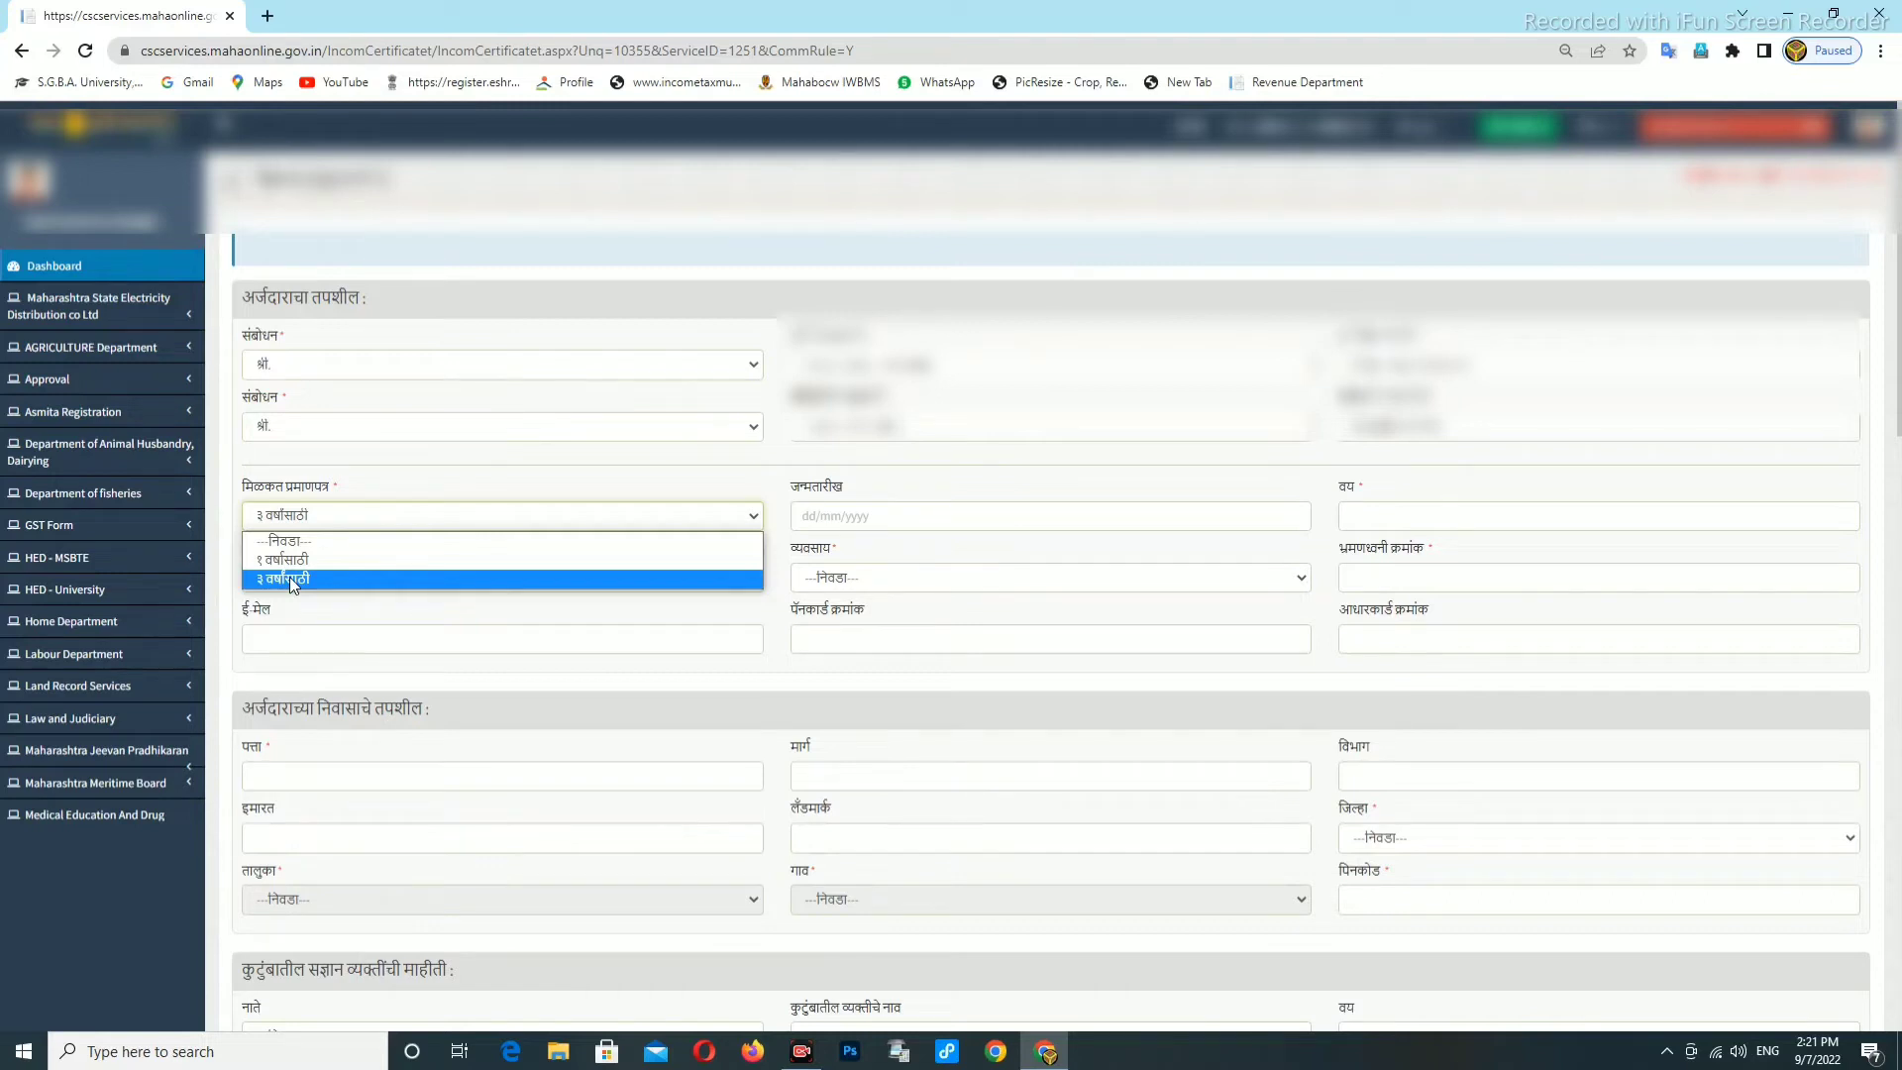
Choose the ३ वर्षांसाठी certificate period and move the birth-date calendar back to the 1960s.
left_click(289, 576)
left_click(894, 509)
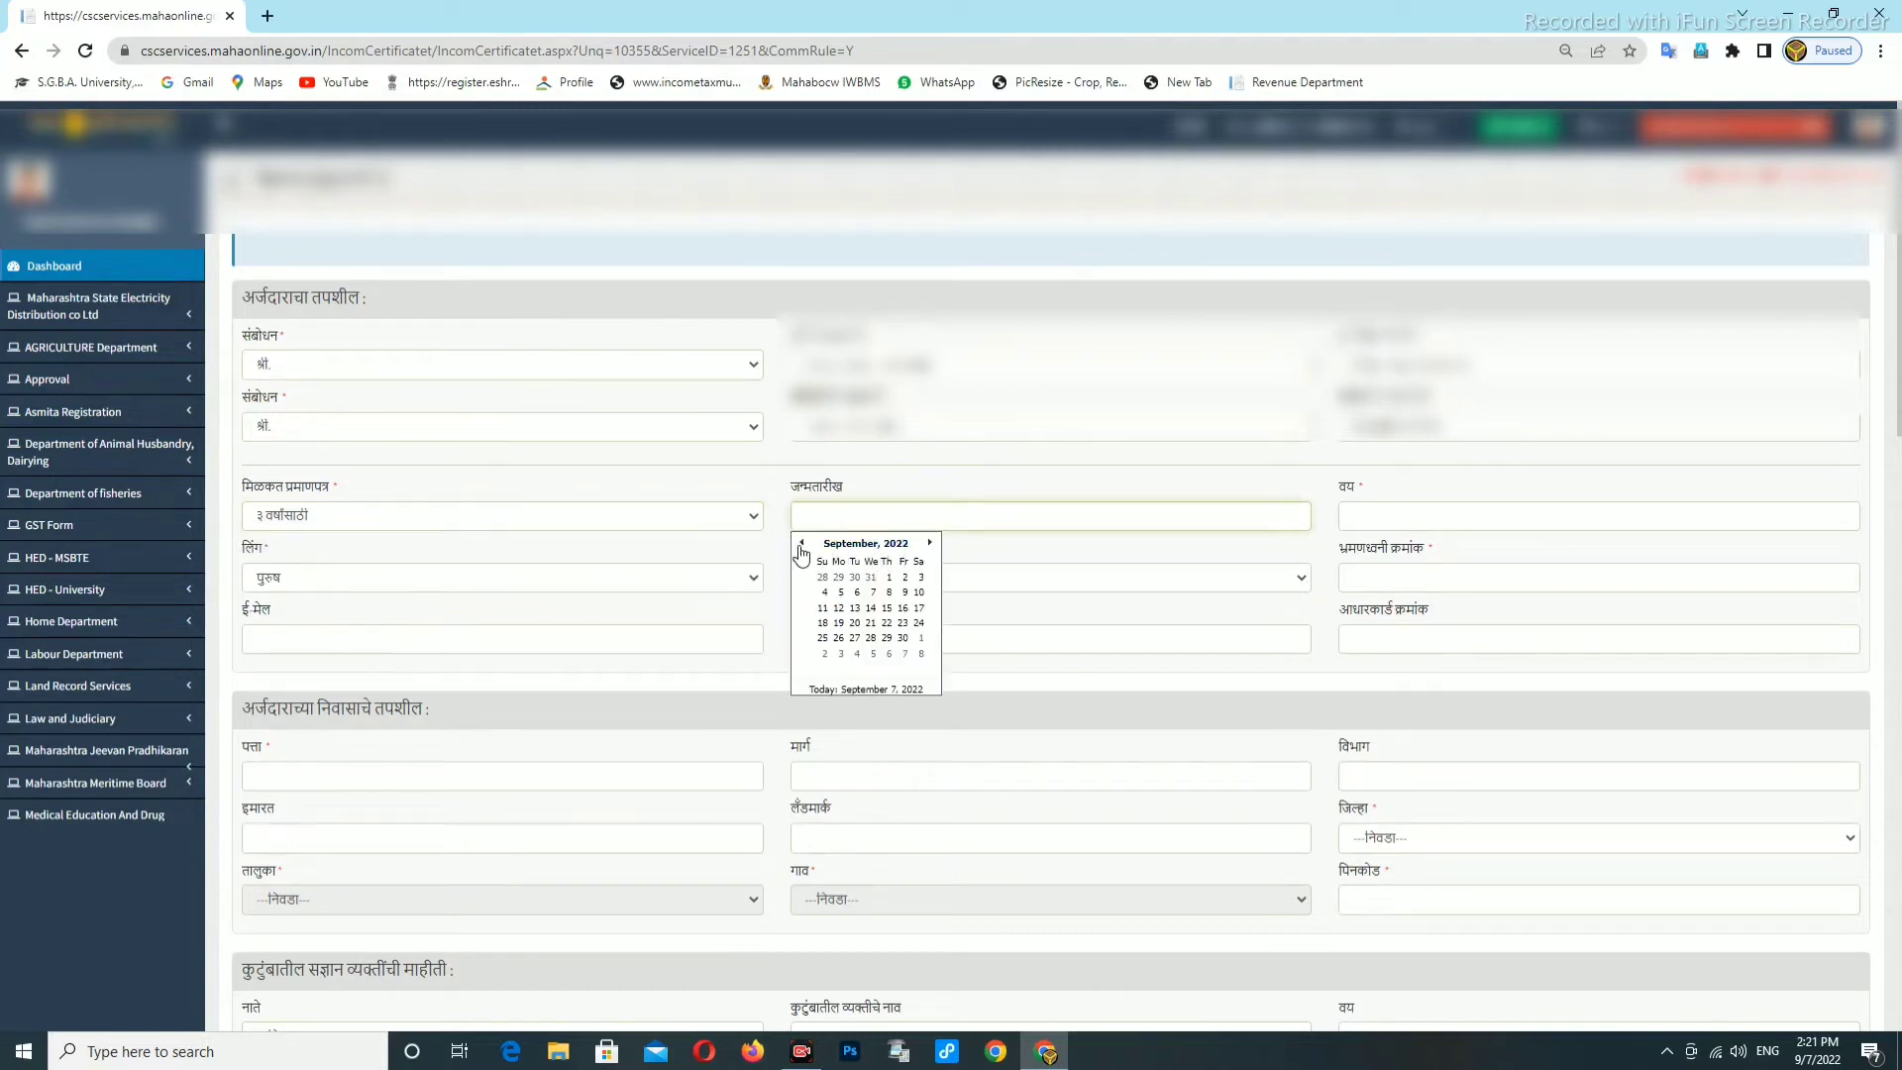
left_click(884, 546)
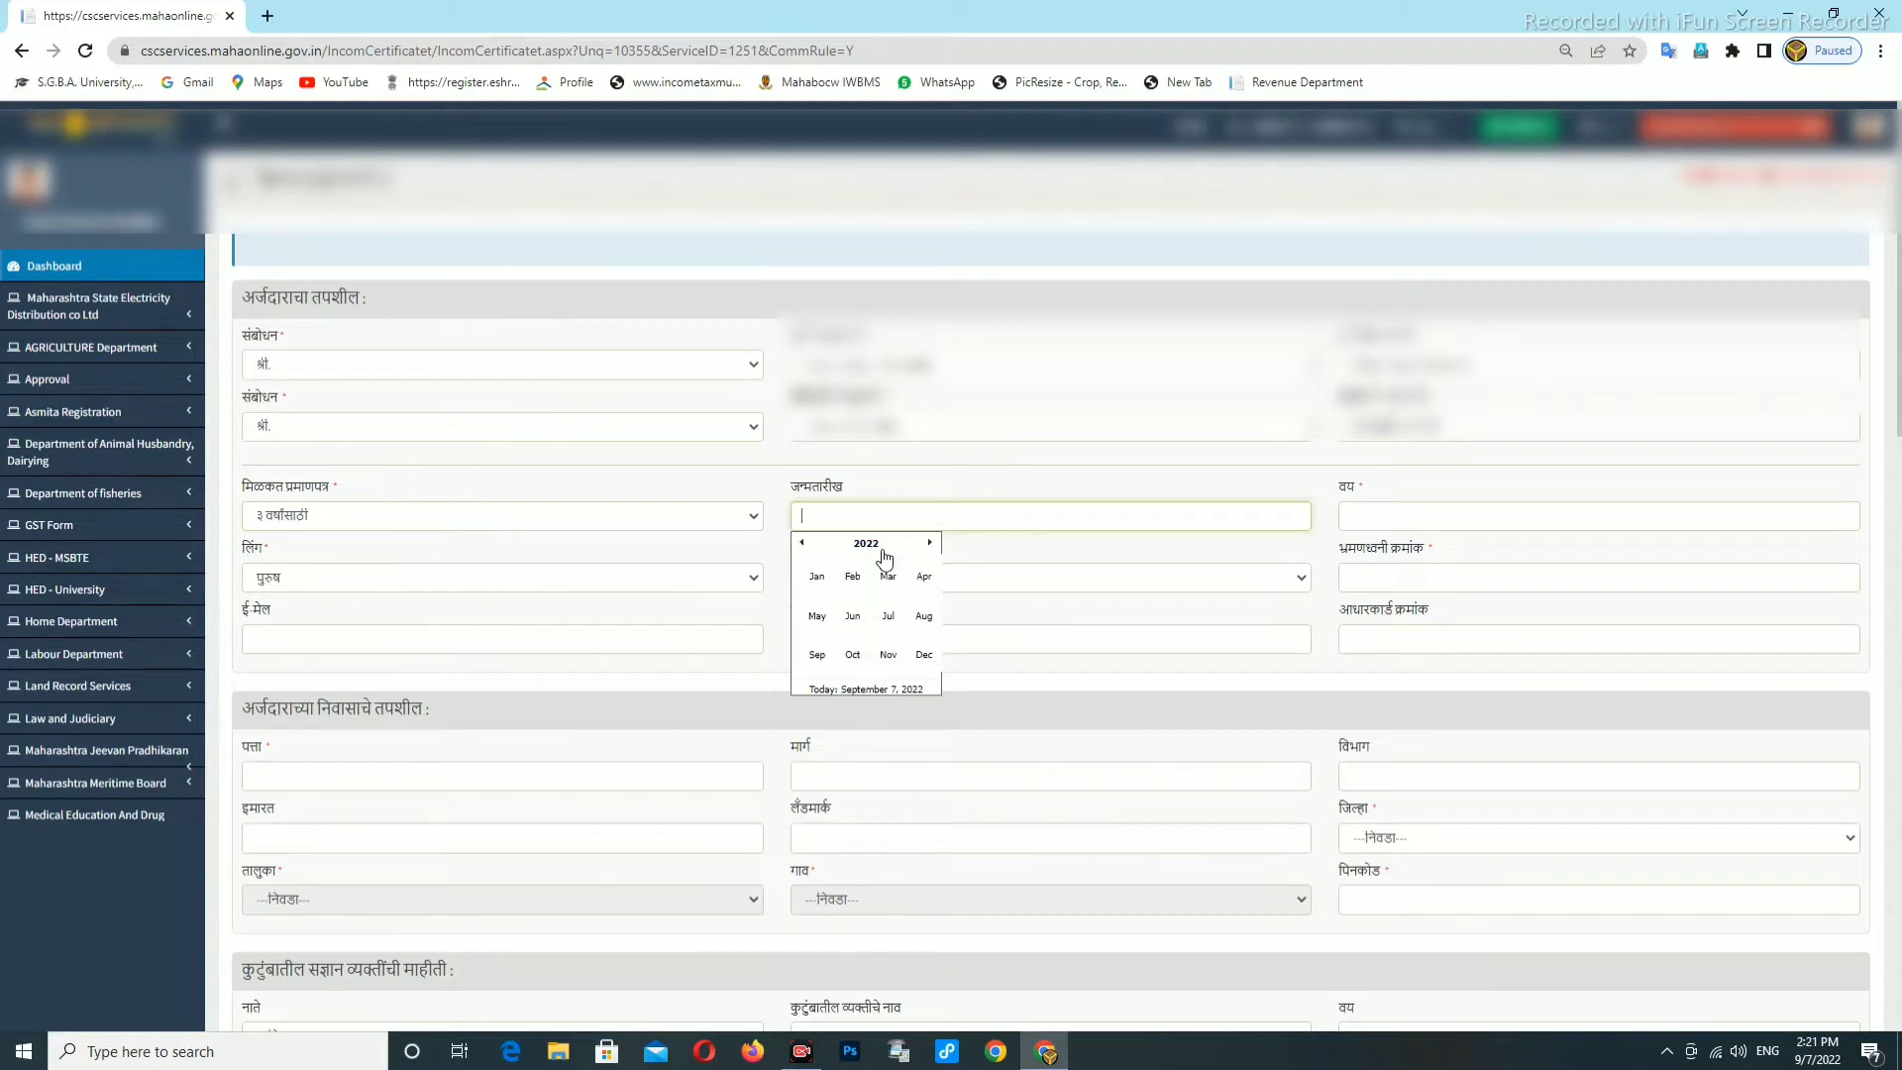
left_click(864, 544)
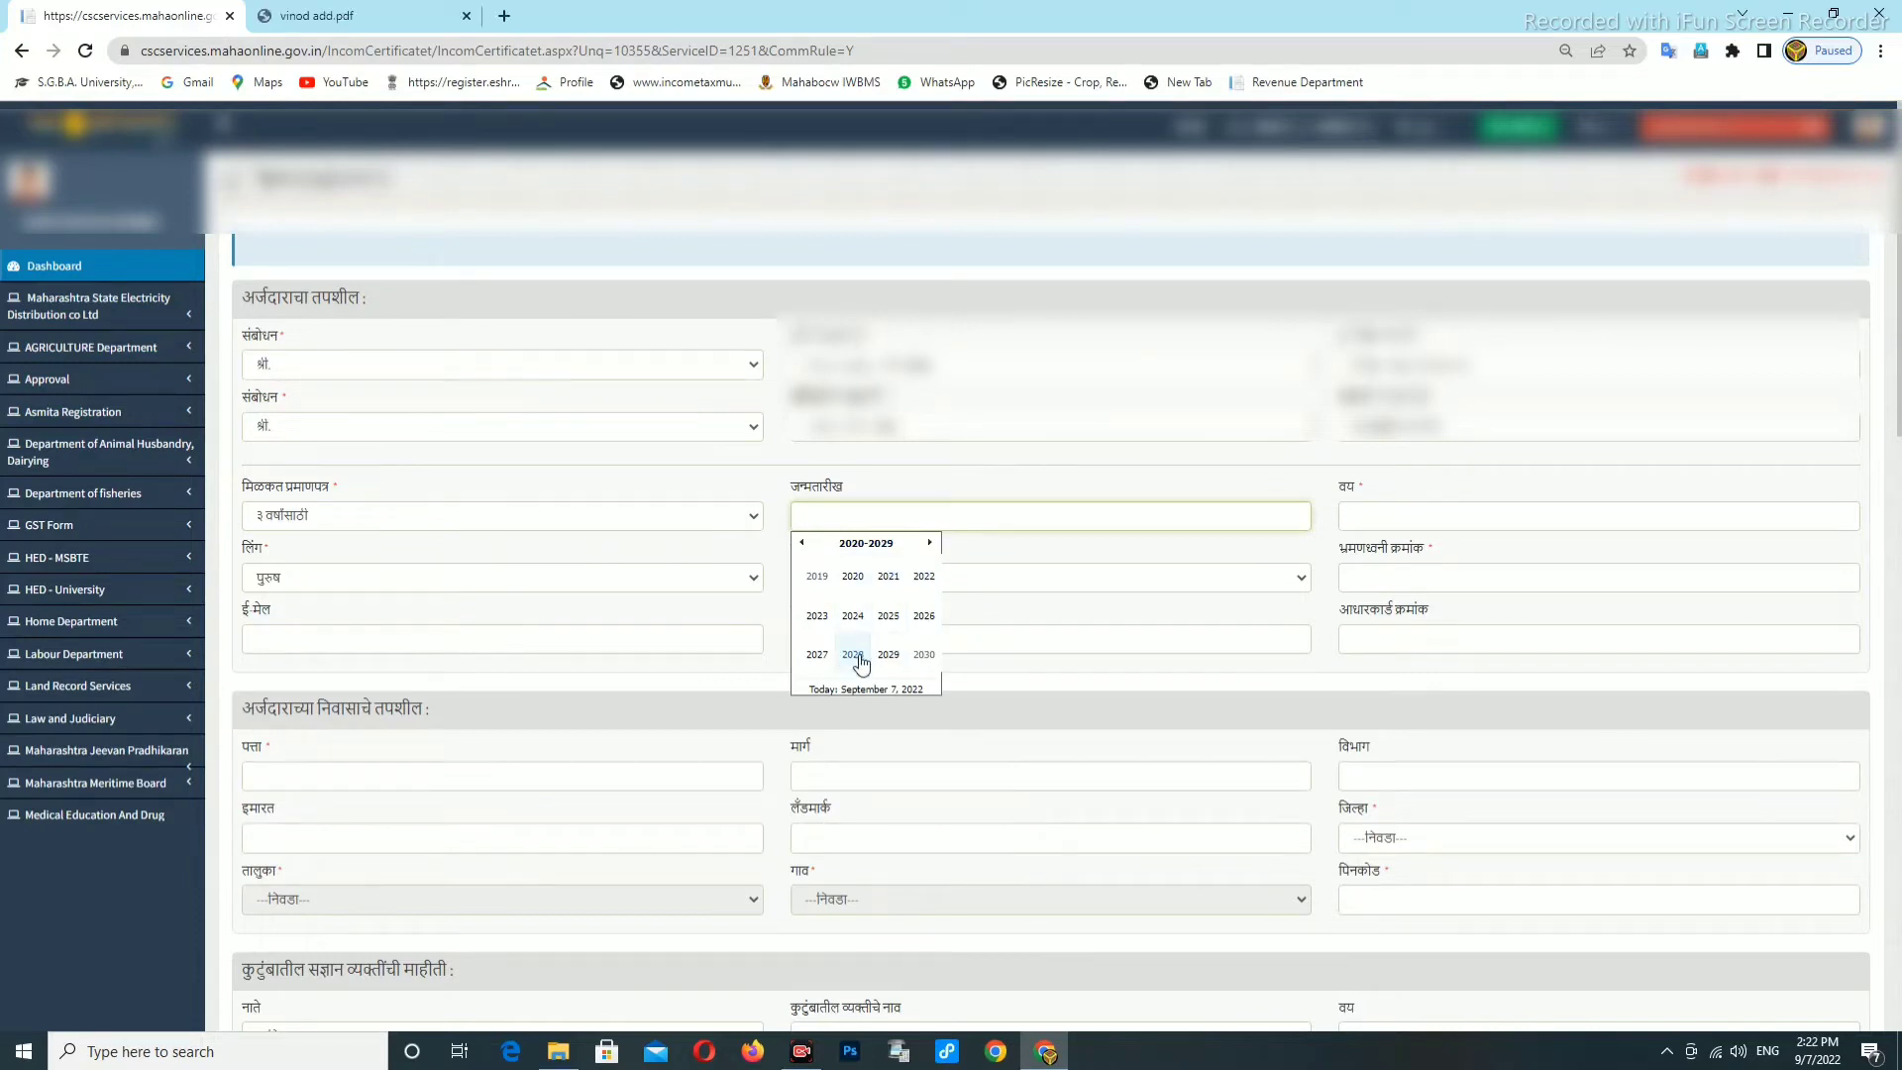
left_click(801, 544)
left_click(802, 544)
left_click(803, 546)
left_click(802, 544)
left_click(802, 544)
left_click(802, 544)
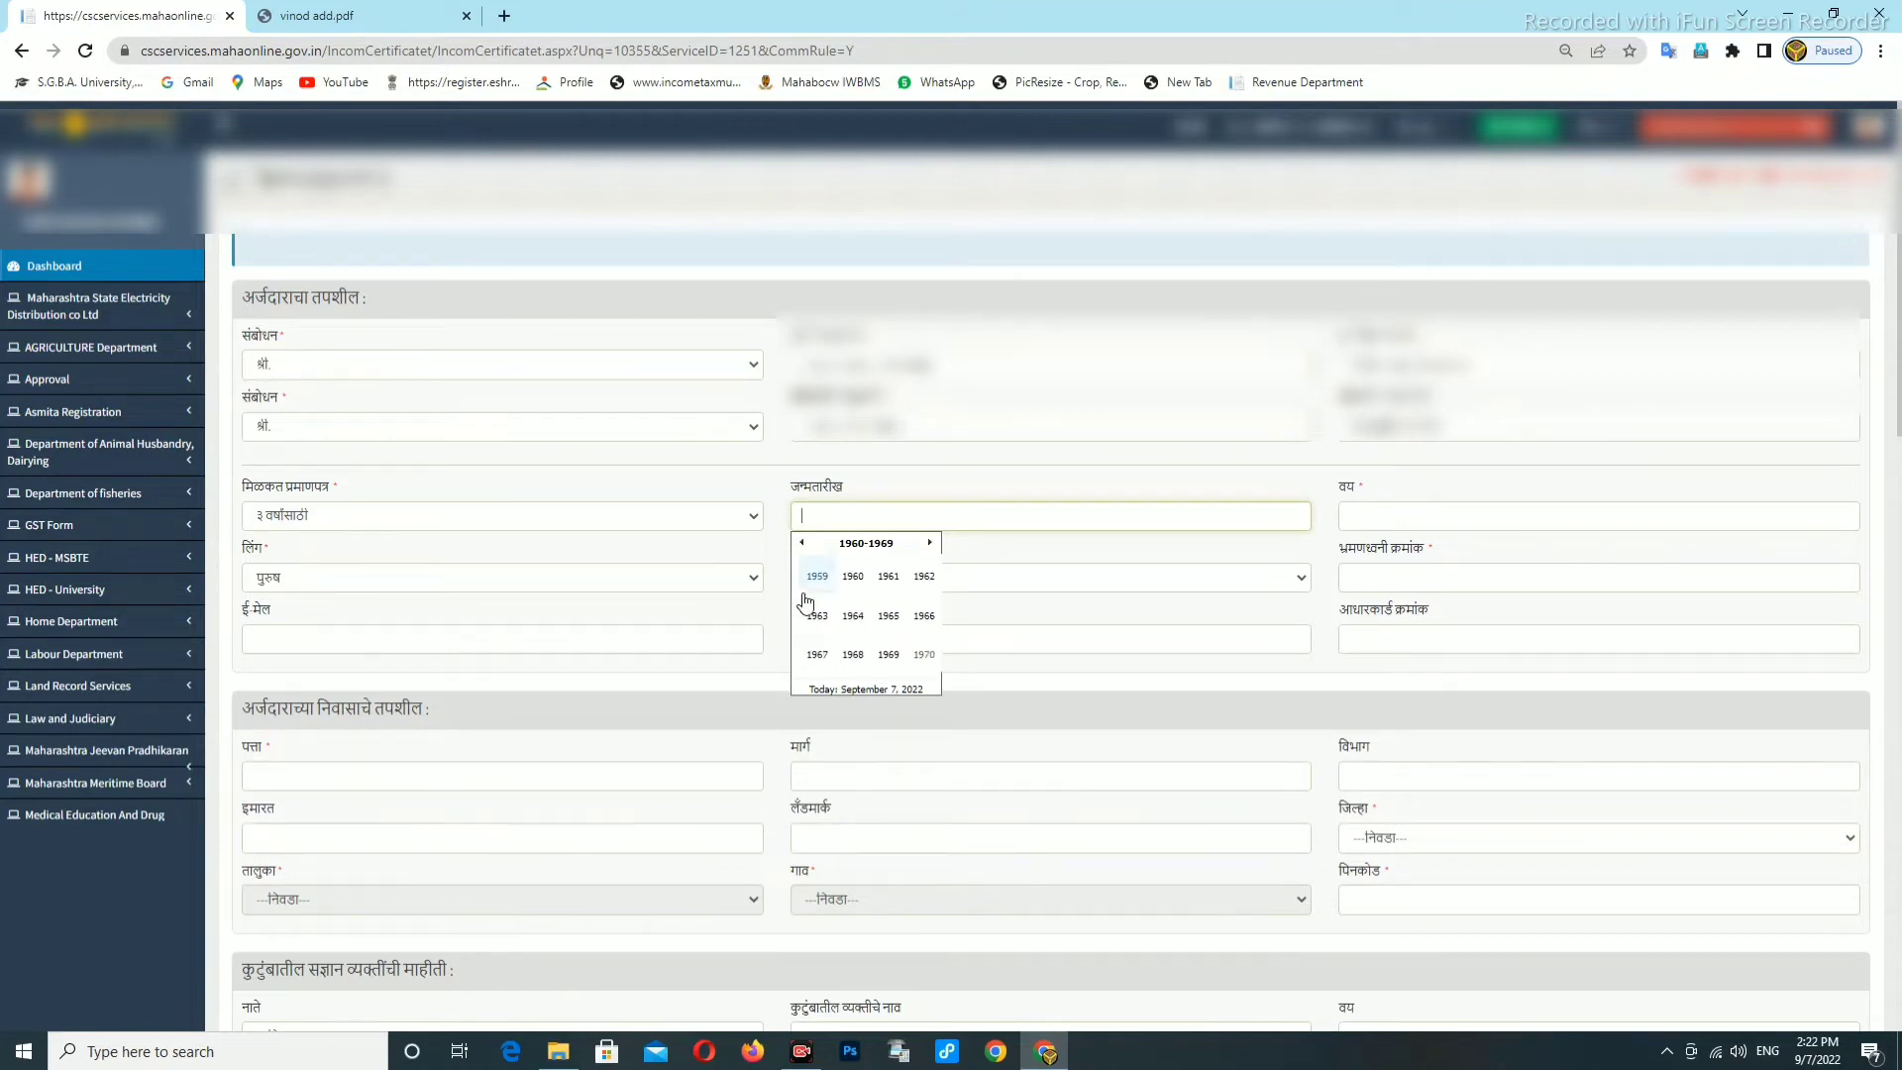
left_click(817, 615)
left_click(818, 577)
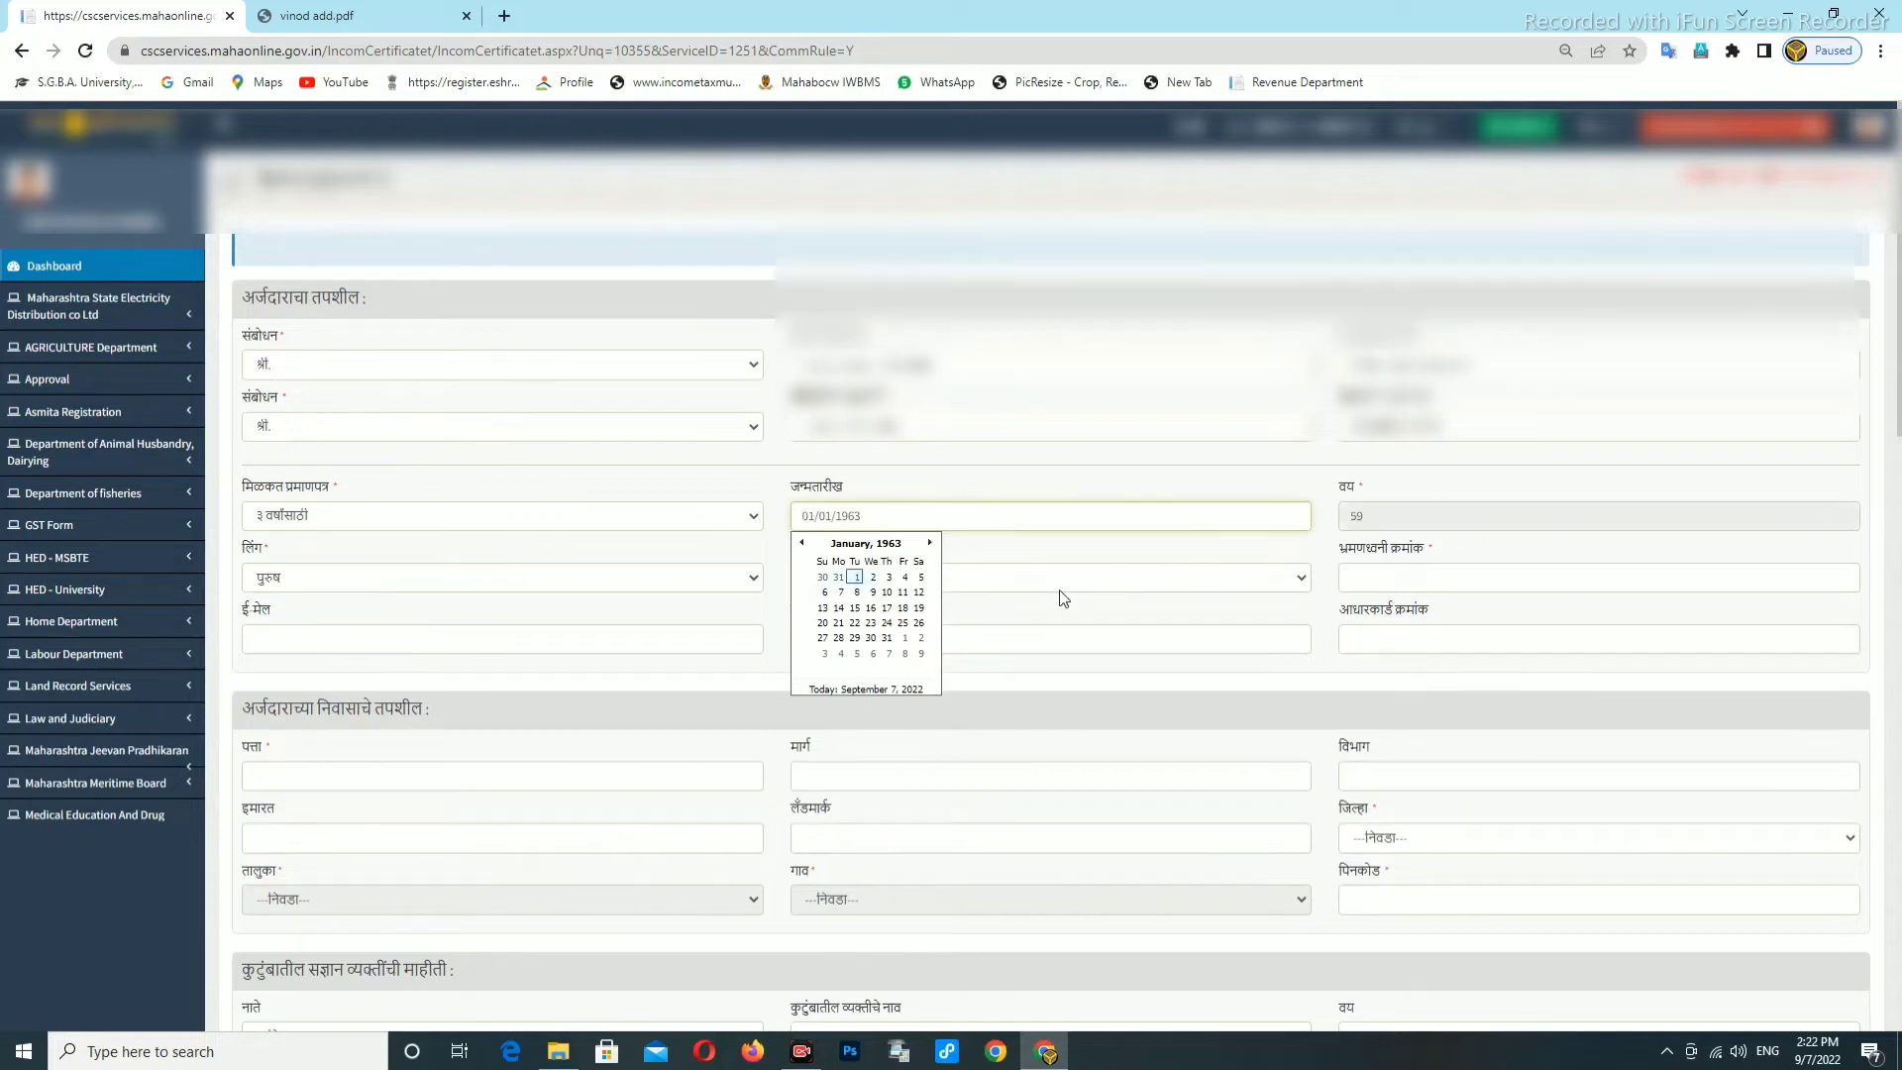
left_click(1353, 499)
scroll(873, 561, "down", 1)
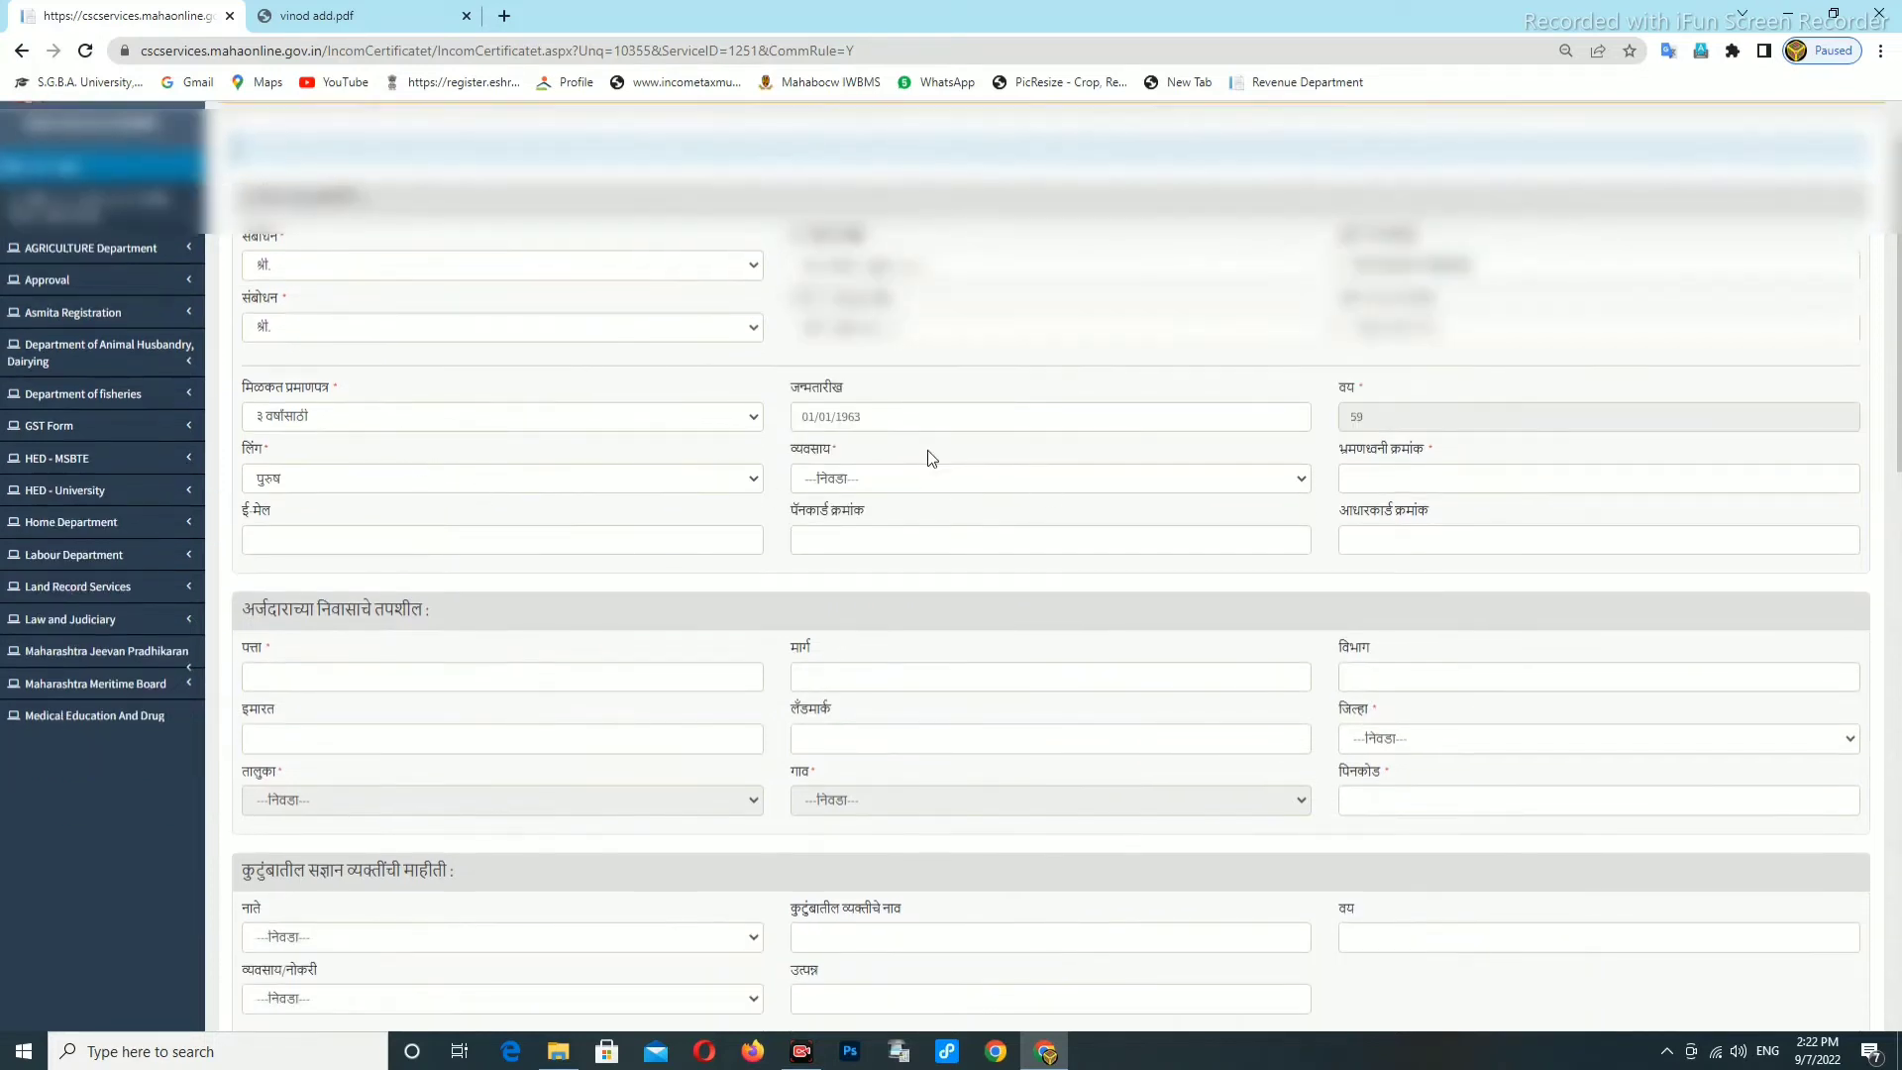
left_click(931, 428)
left_click(1157, 354)
Select शेतकरी (farmer) as the applicant's occupation.
left_click(924, 481)
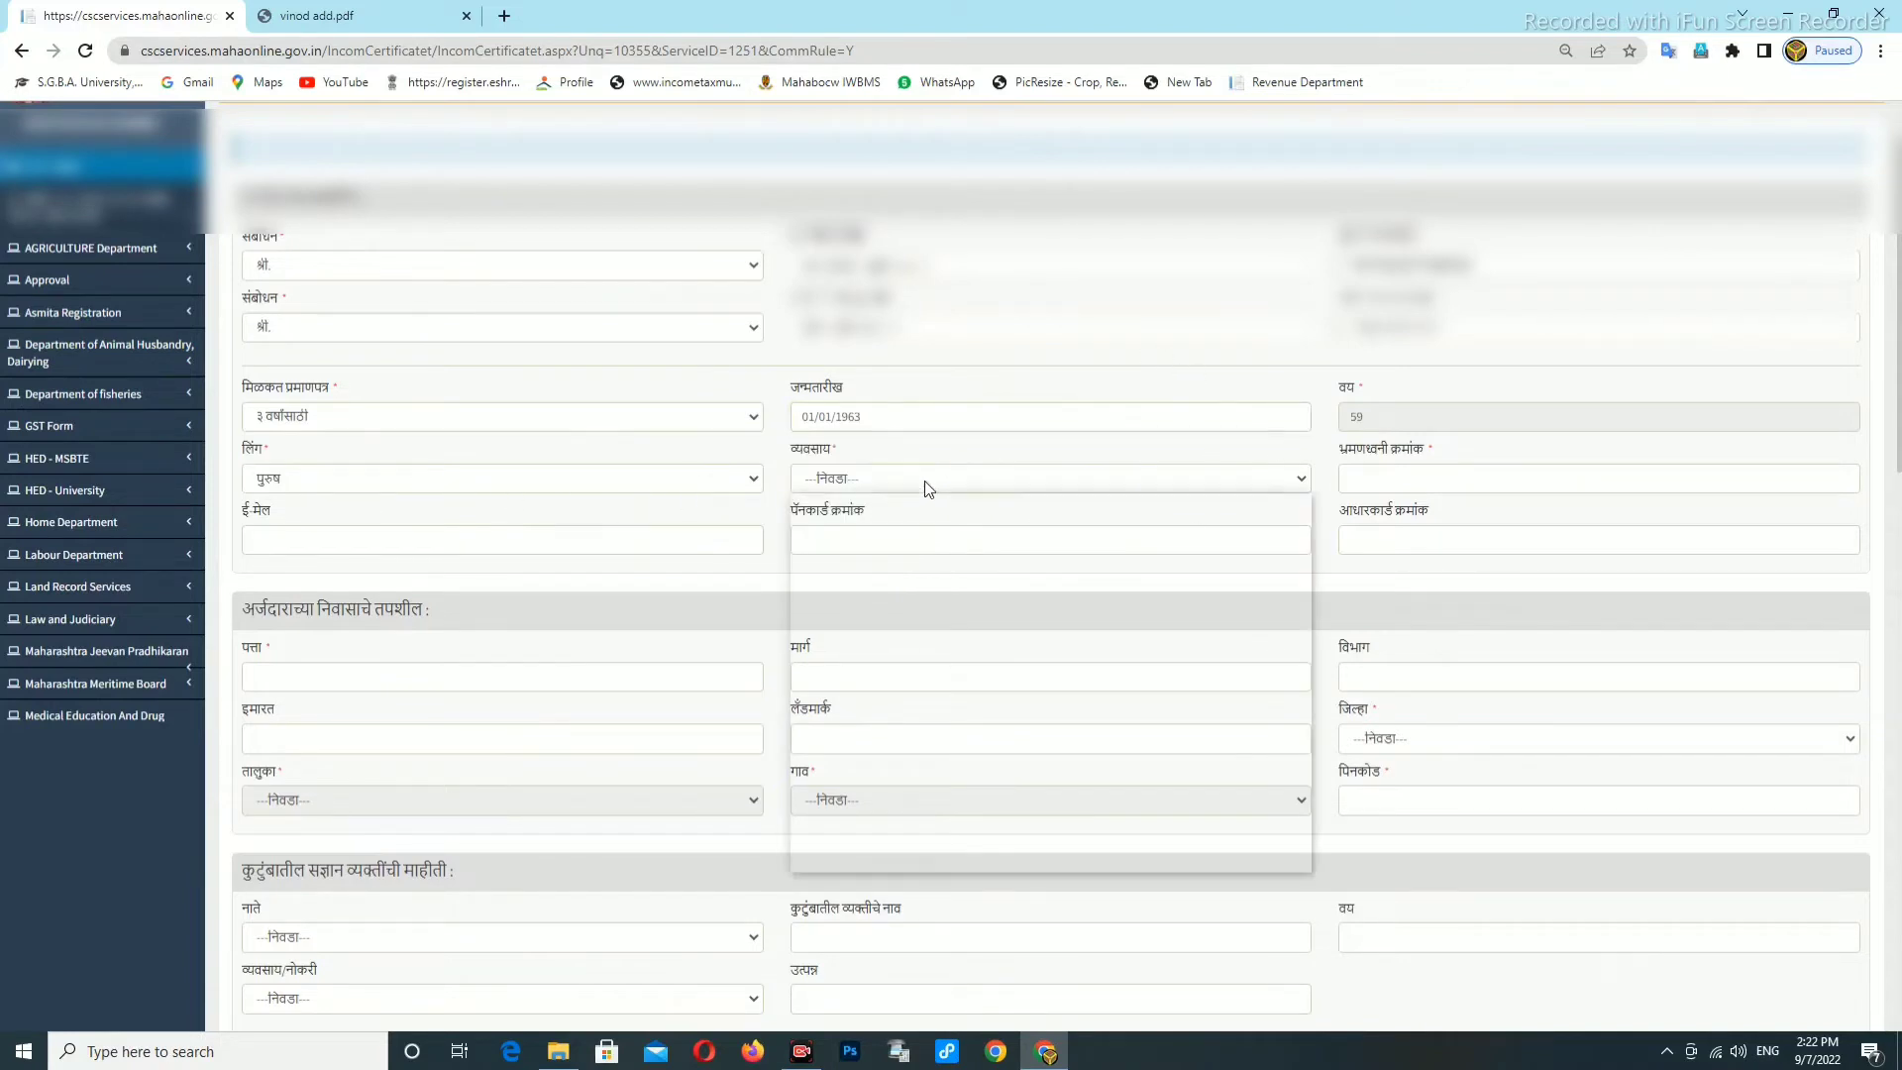
scroll(844, 762, "down", 1)
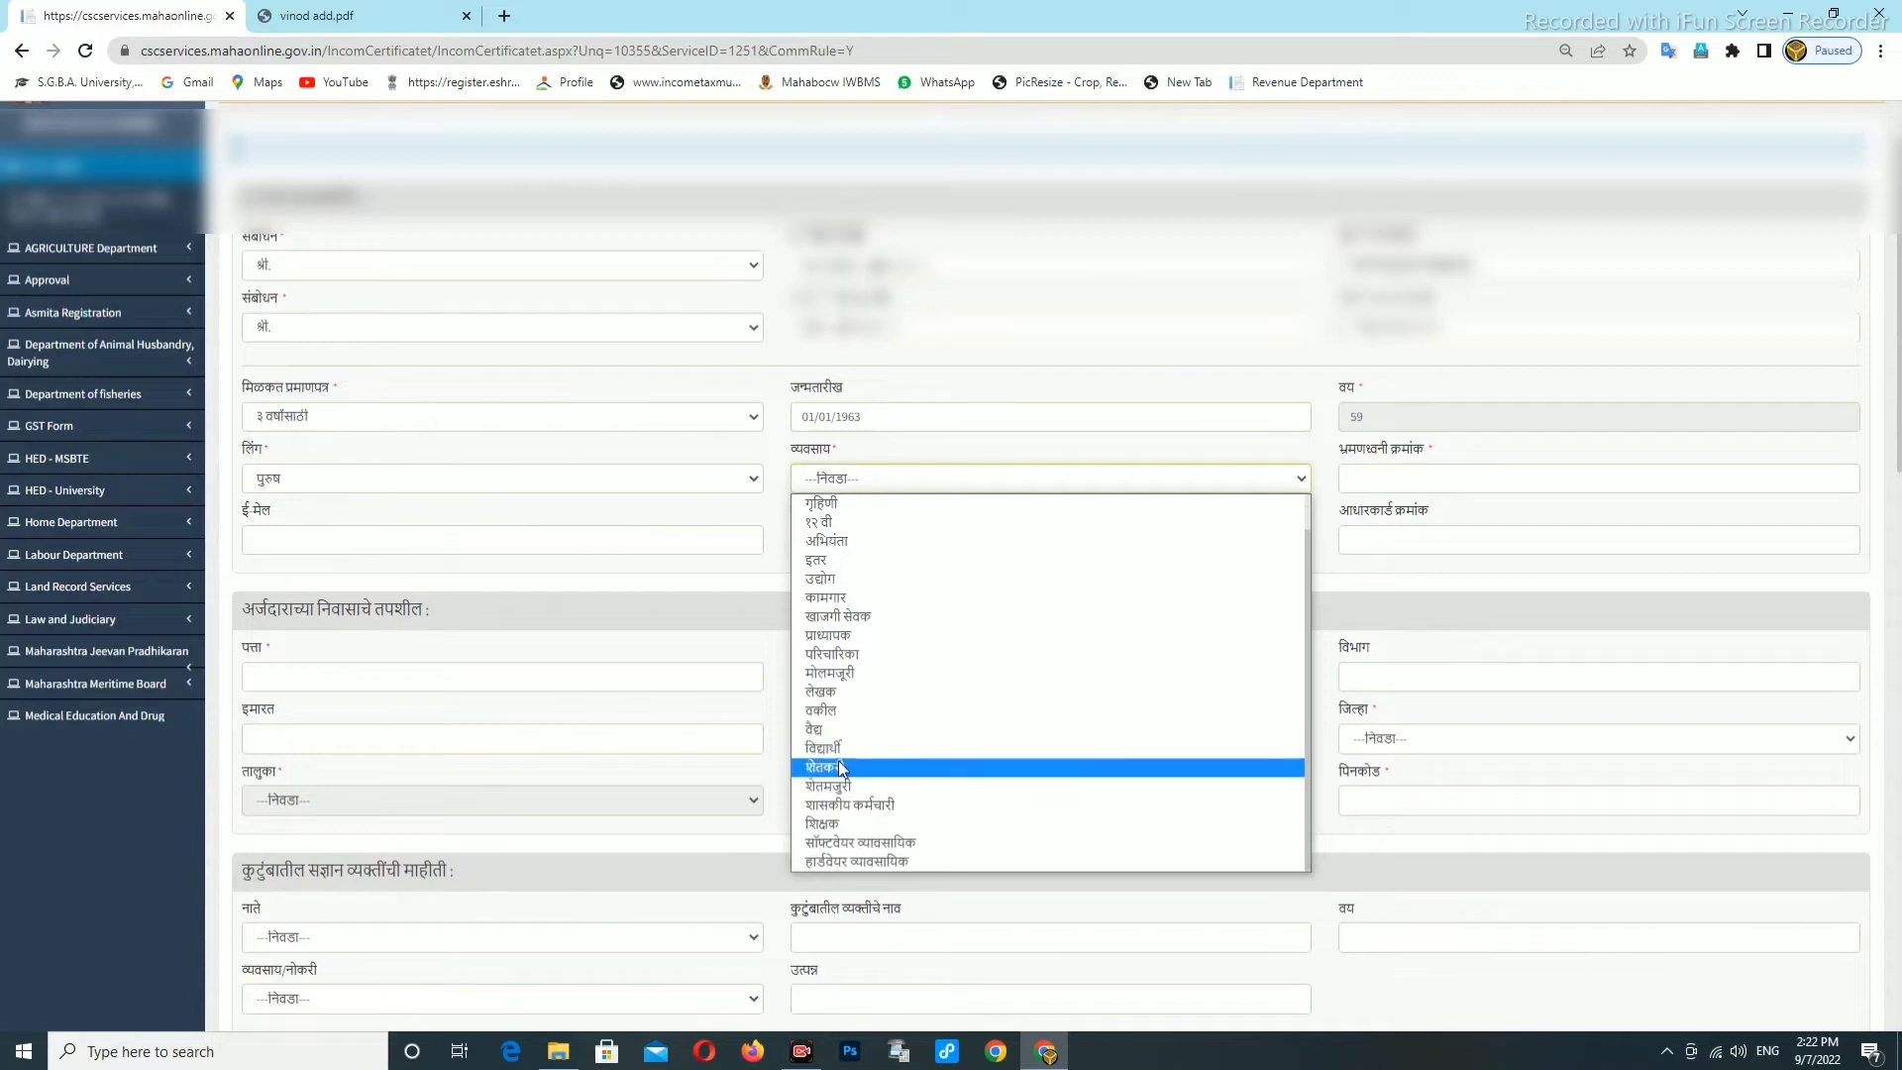
left_click(840, 768)
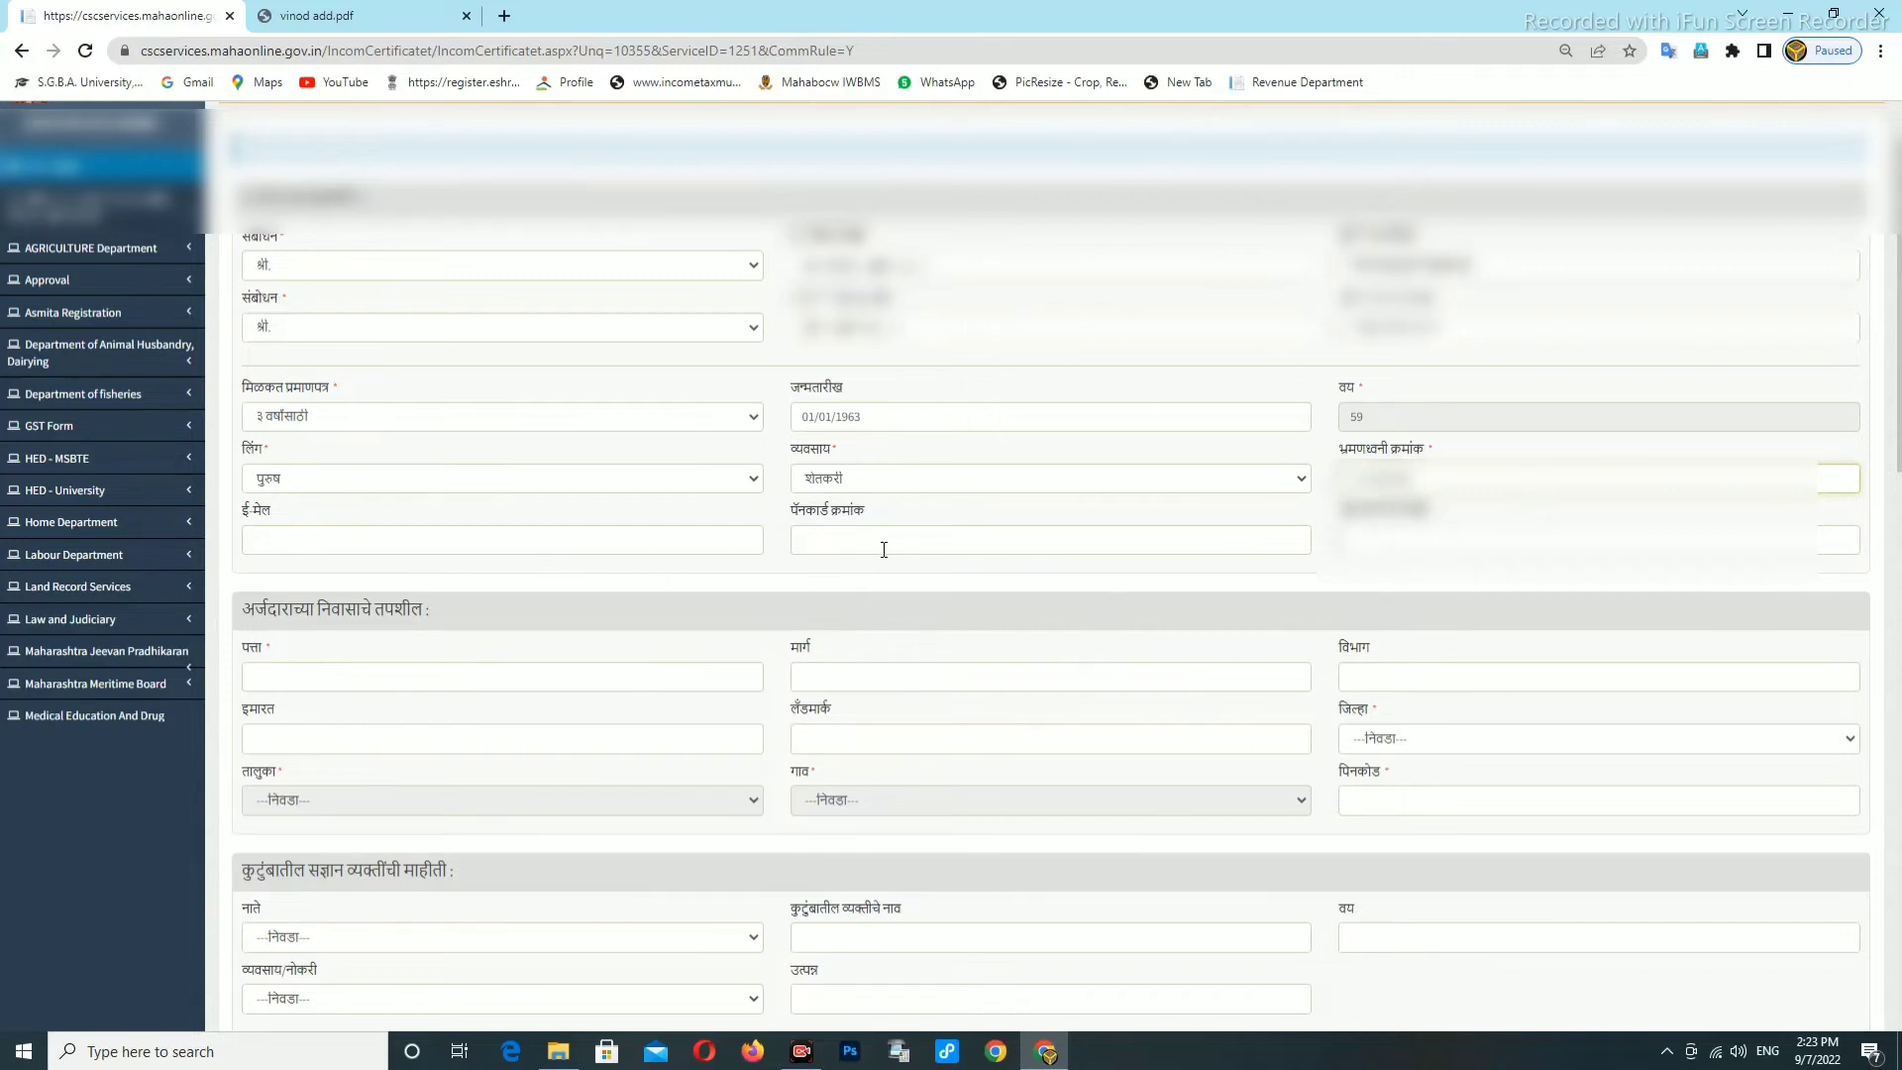
Enter the residential address in Marathi in the पत्ता field.
scroll(390, 620, "down", 1)
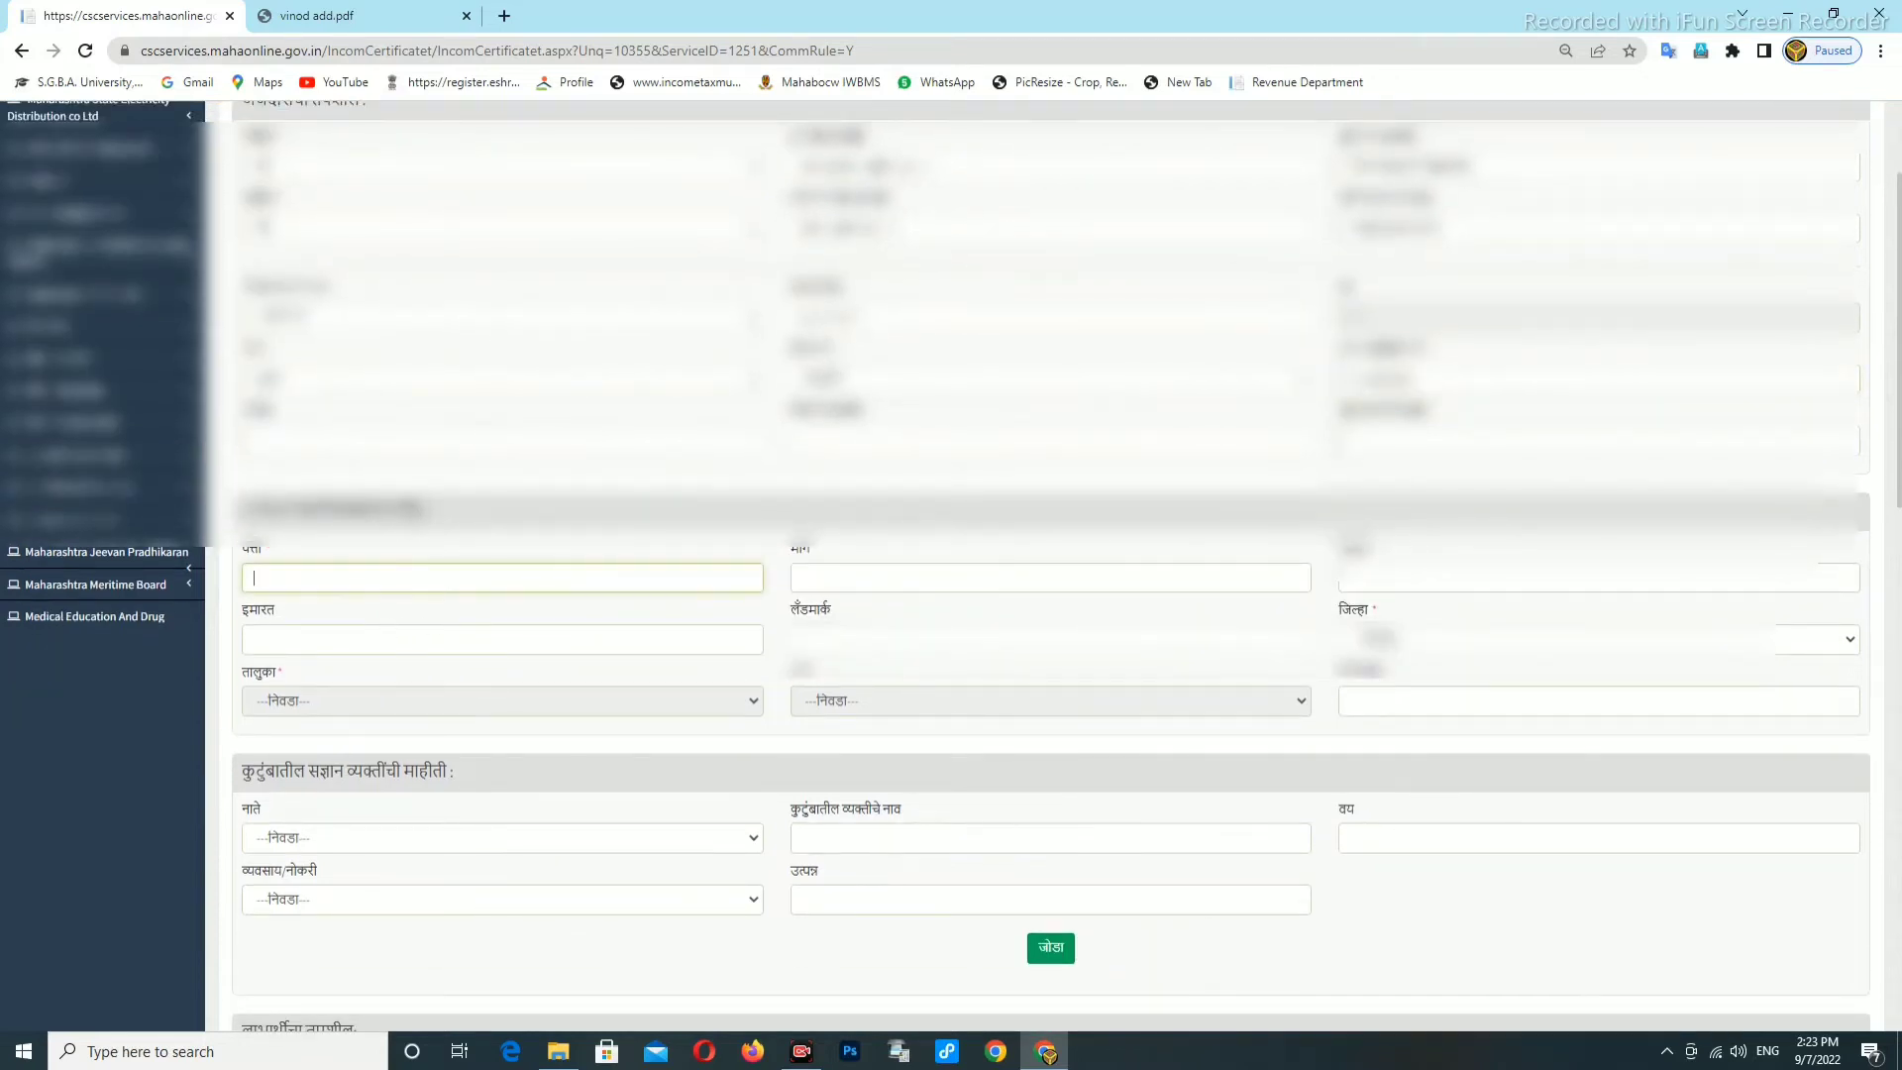
type("KHAIRGAON")
left_click(827, 585)
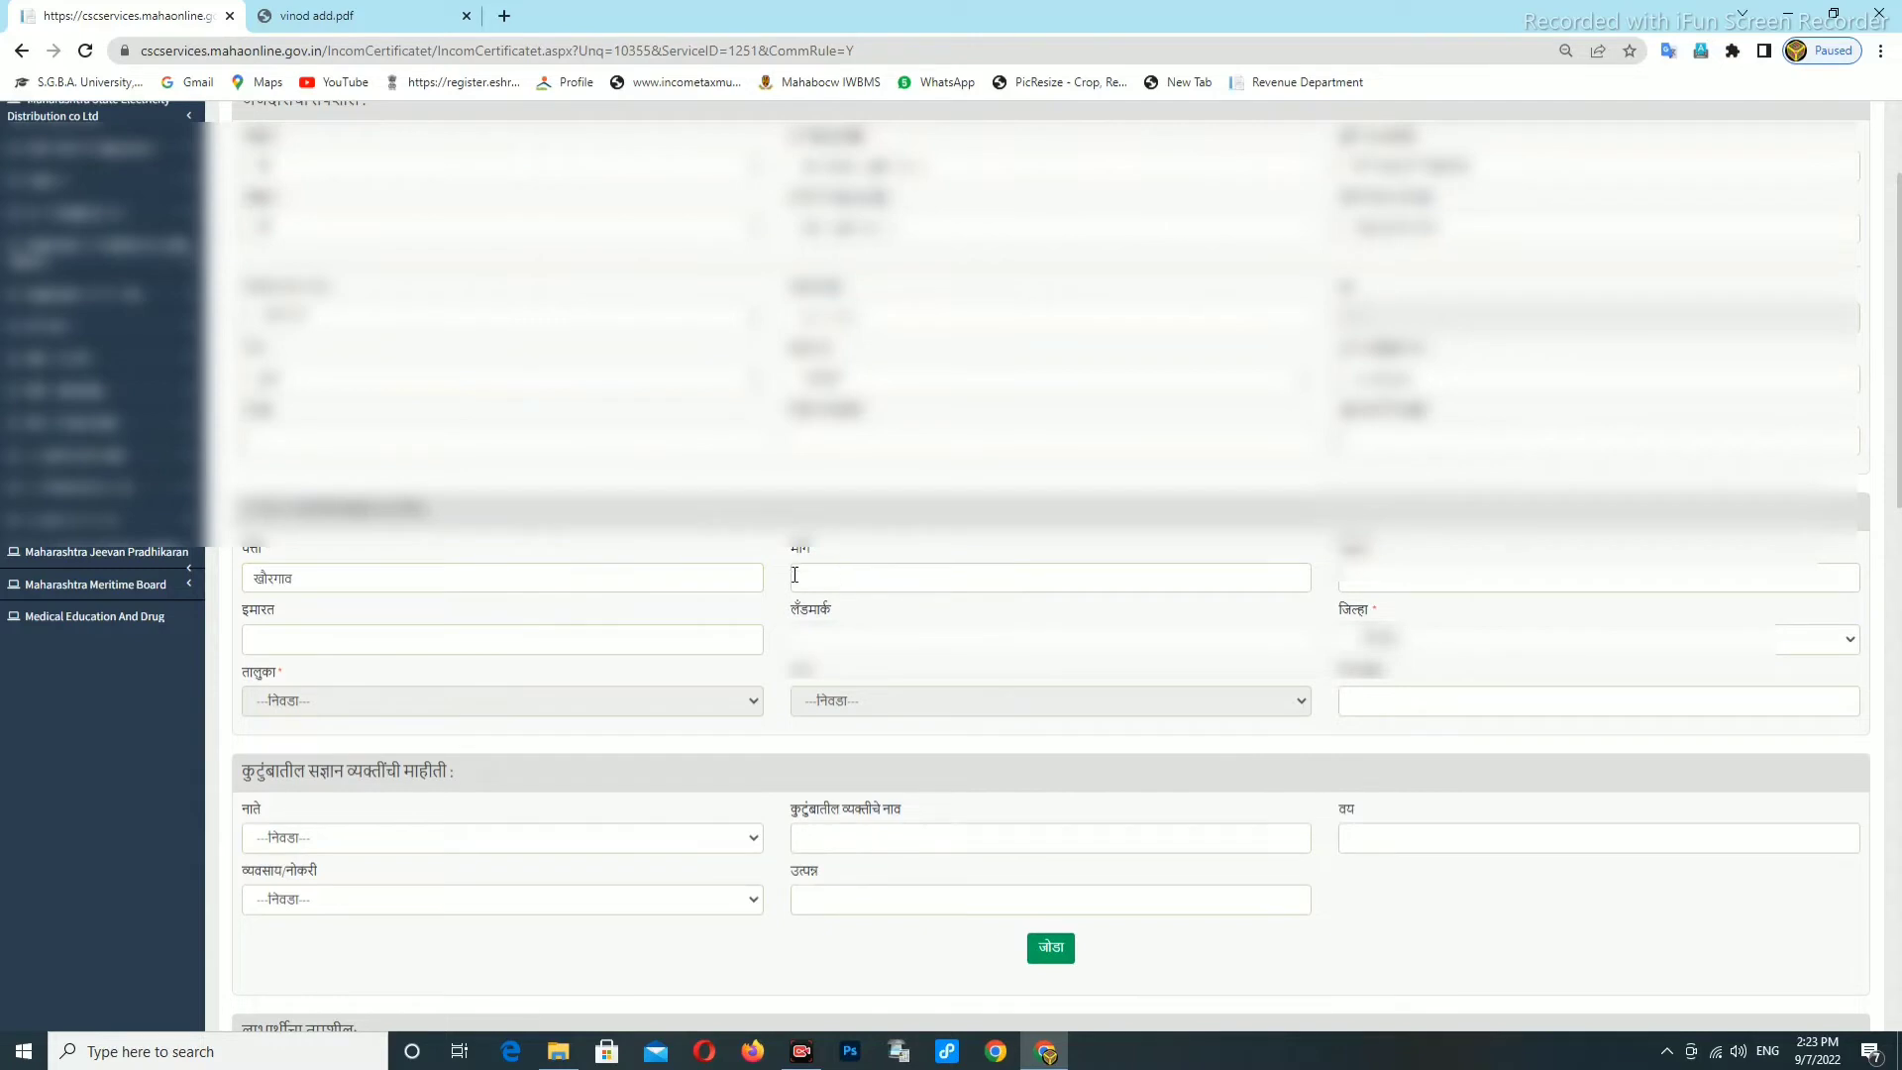
left_click(269, 582)
key("BackSpace")
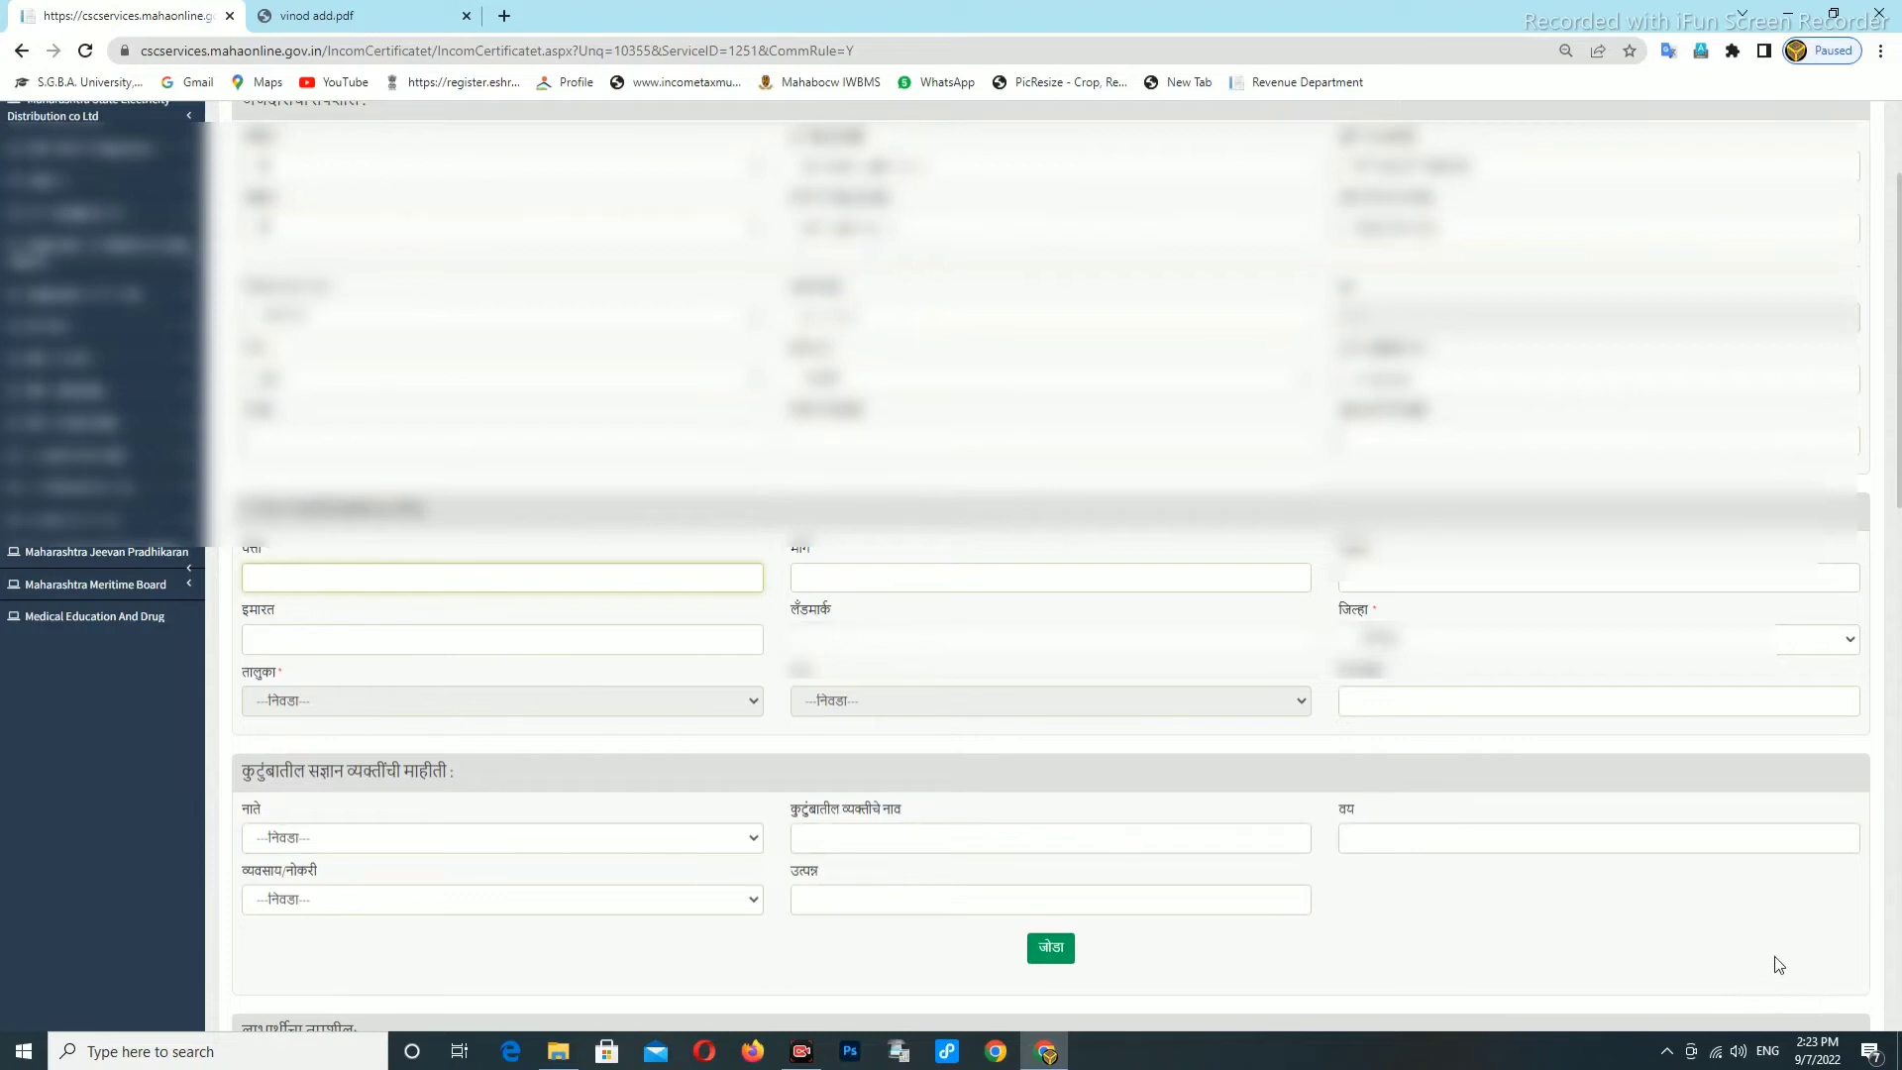
left_click(1767, 1050)
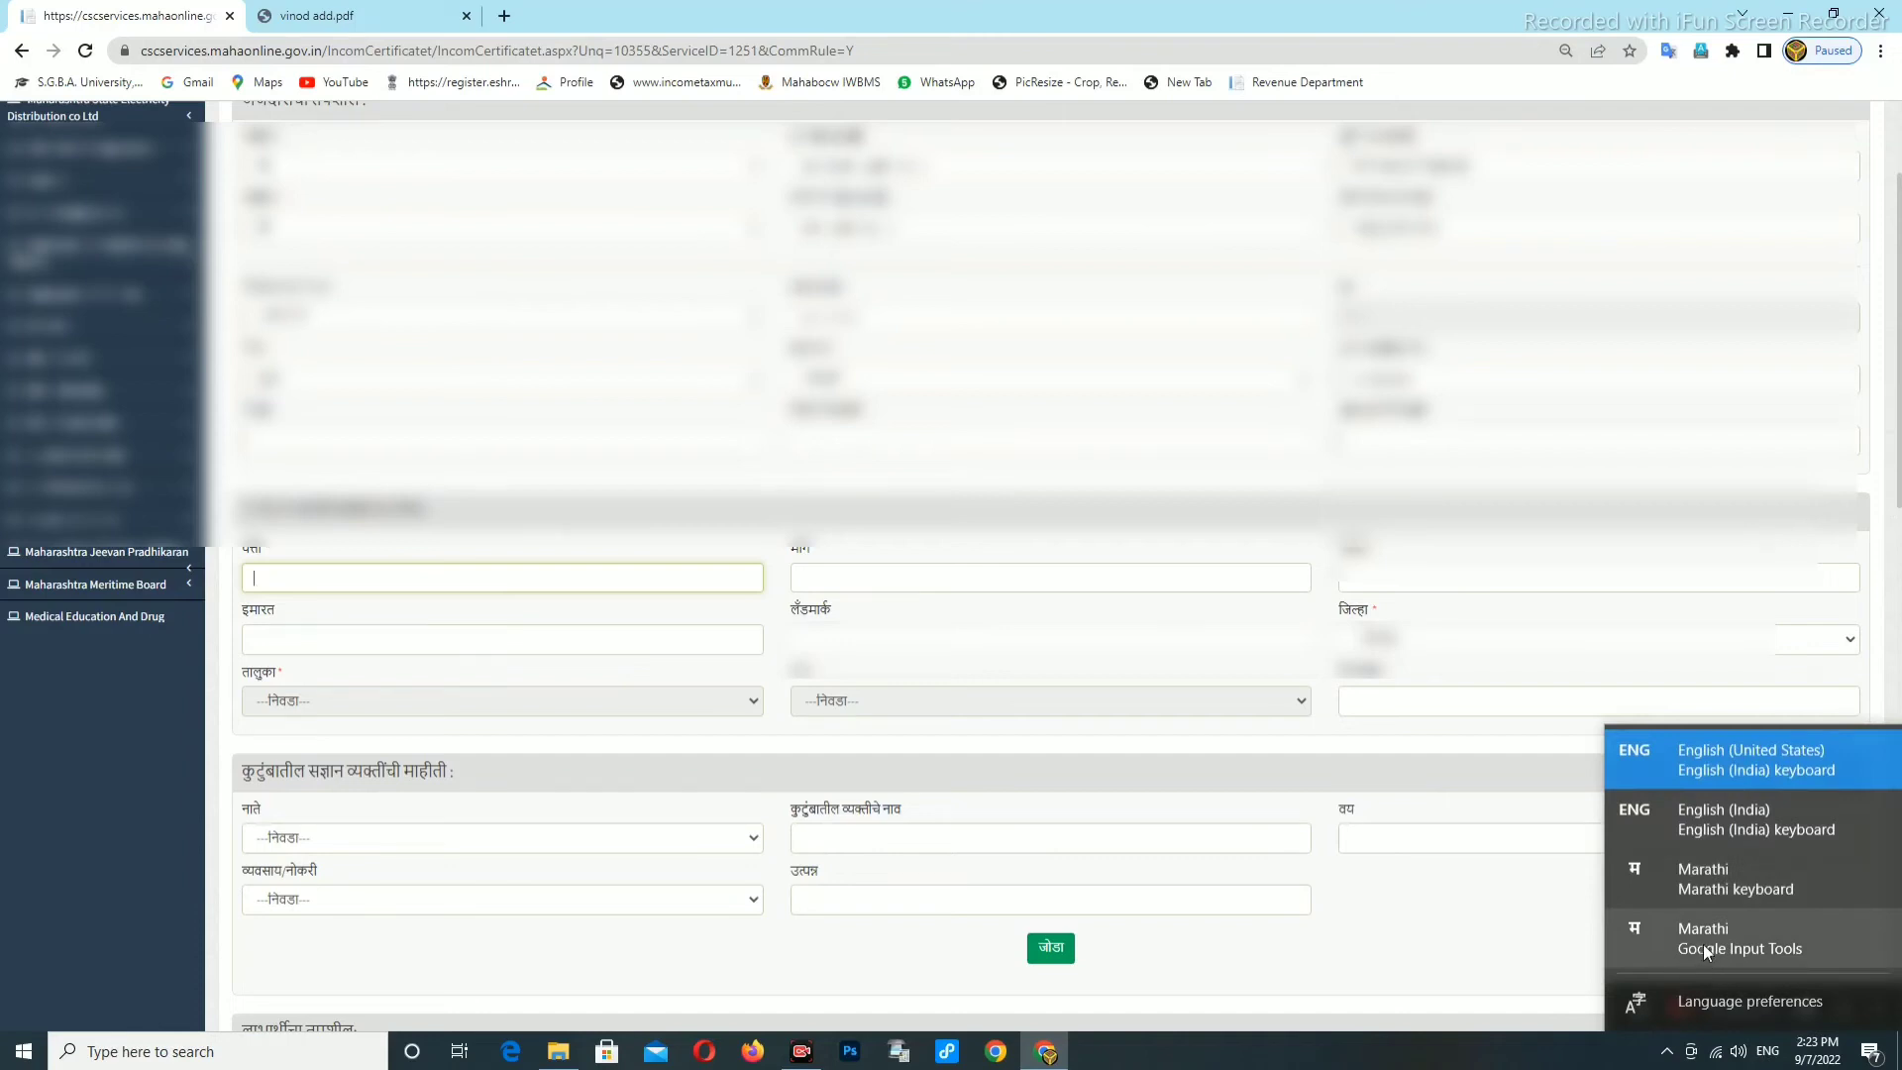
left_click(1702, 943)
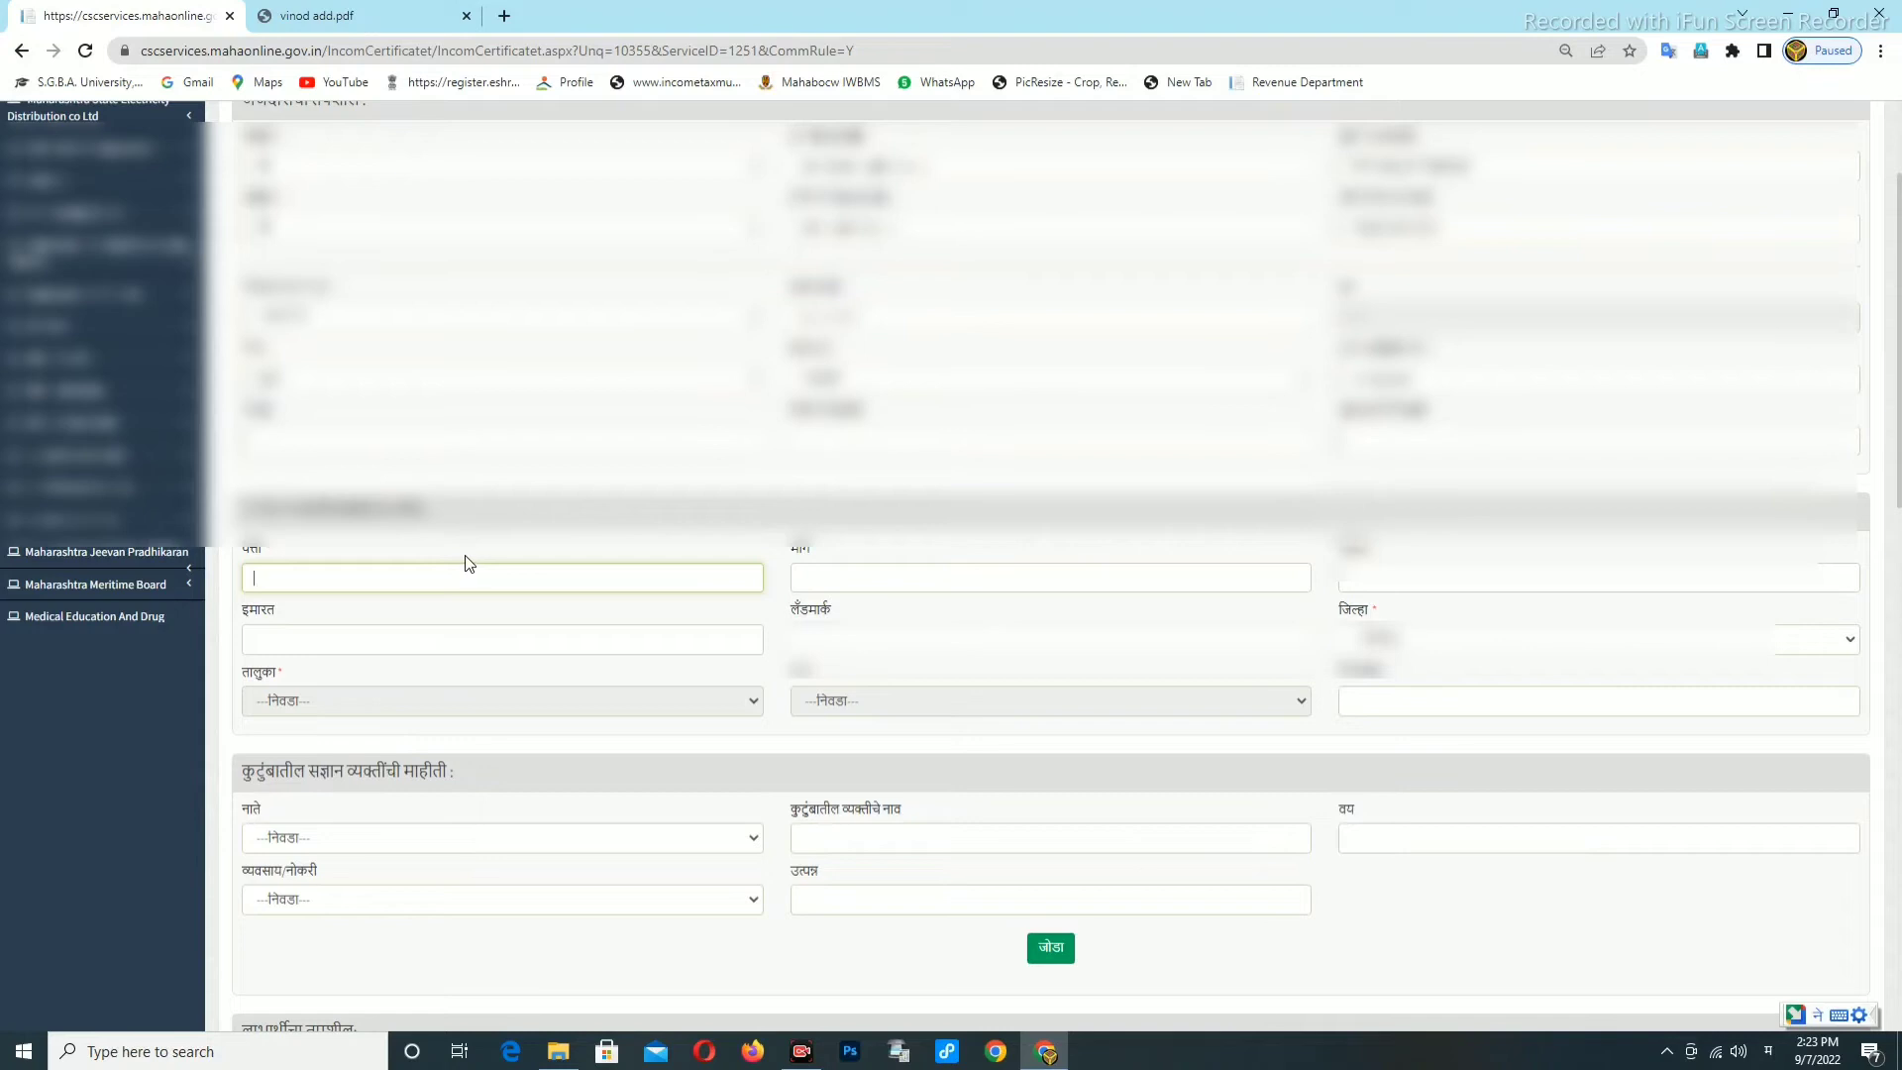
type("खैरगाव")
Choose the applicant's जिल्हा, तालुका and गाव from the dropdowns.
left_click(1385, 649)
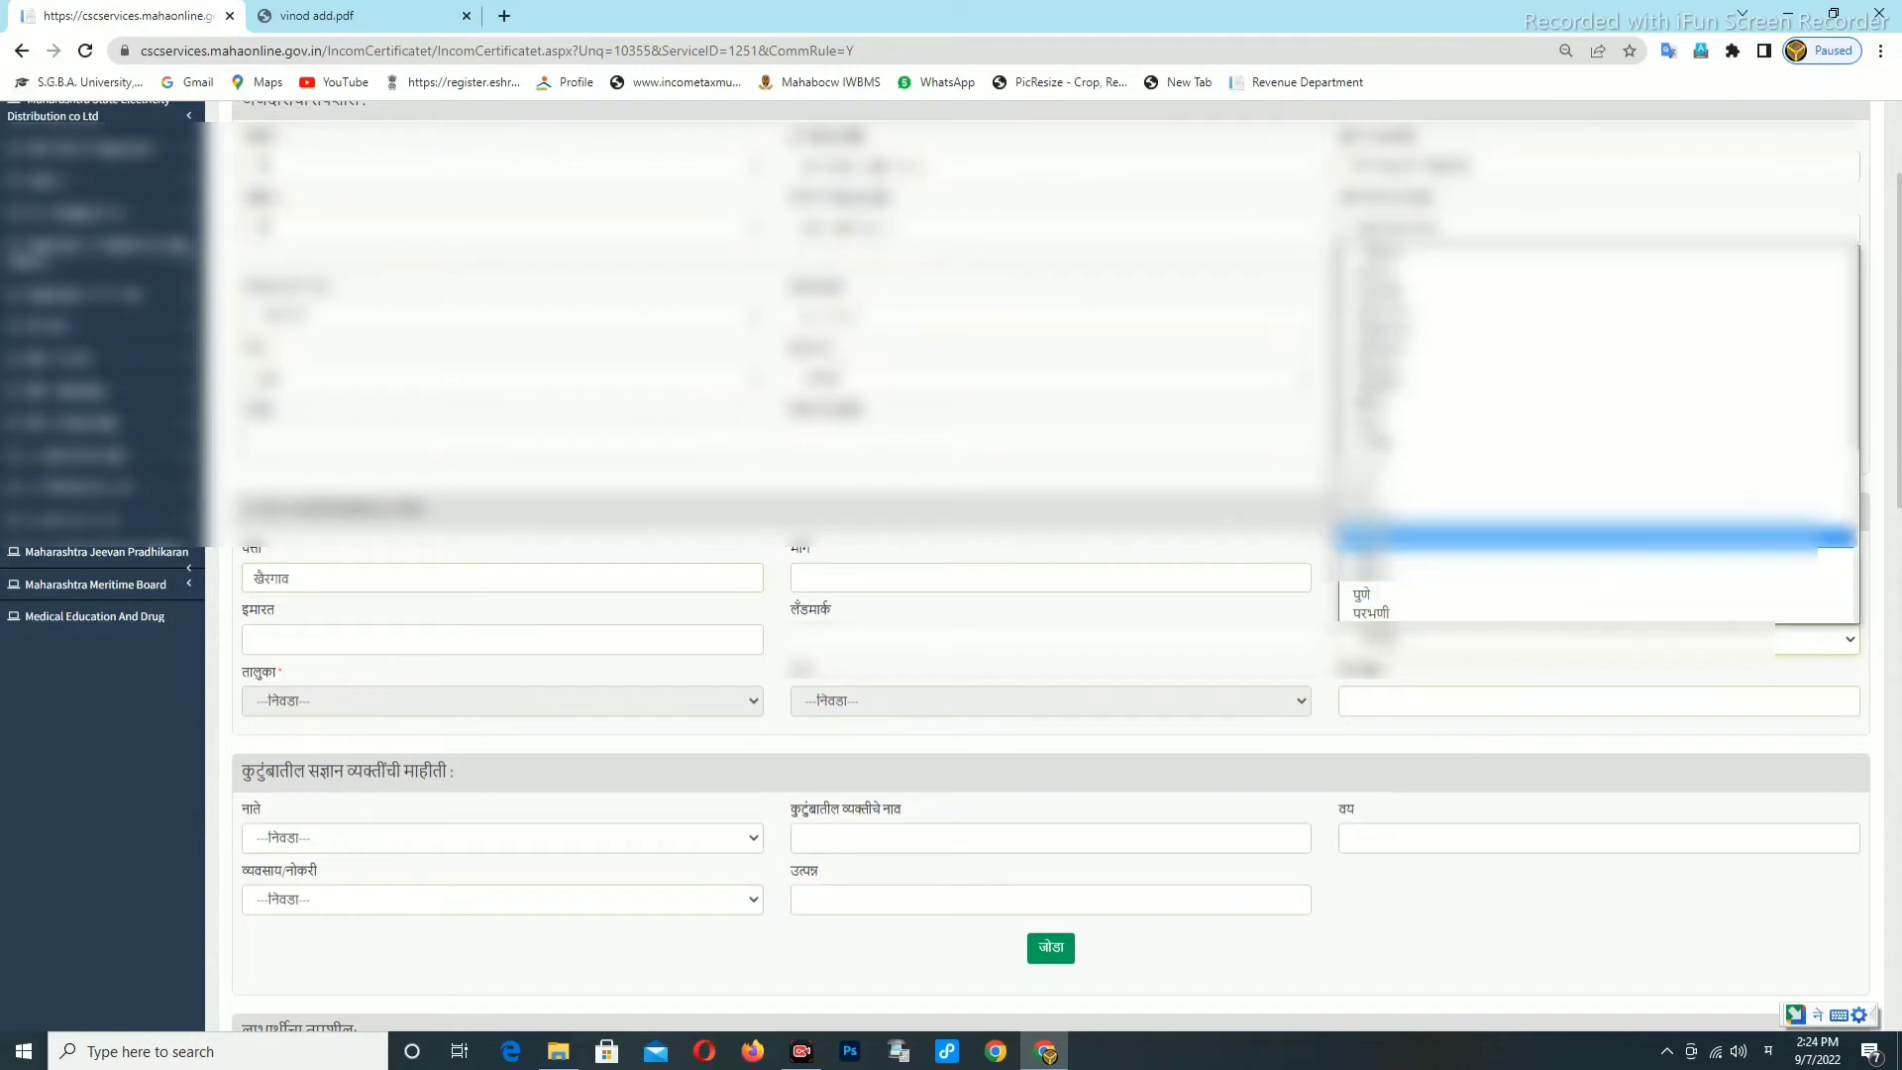
left_click(1387, 566)
left_click(414, 701)
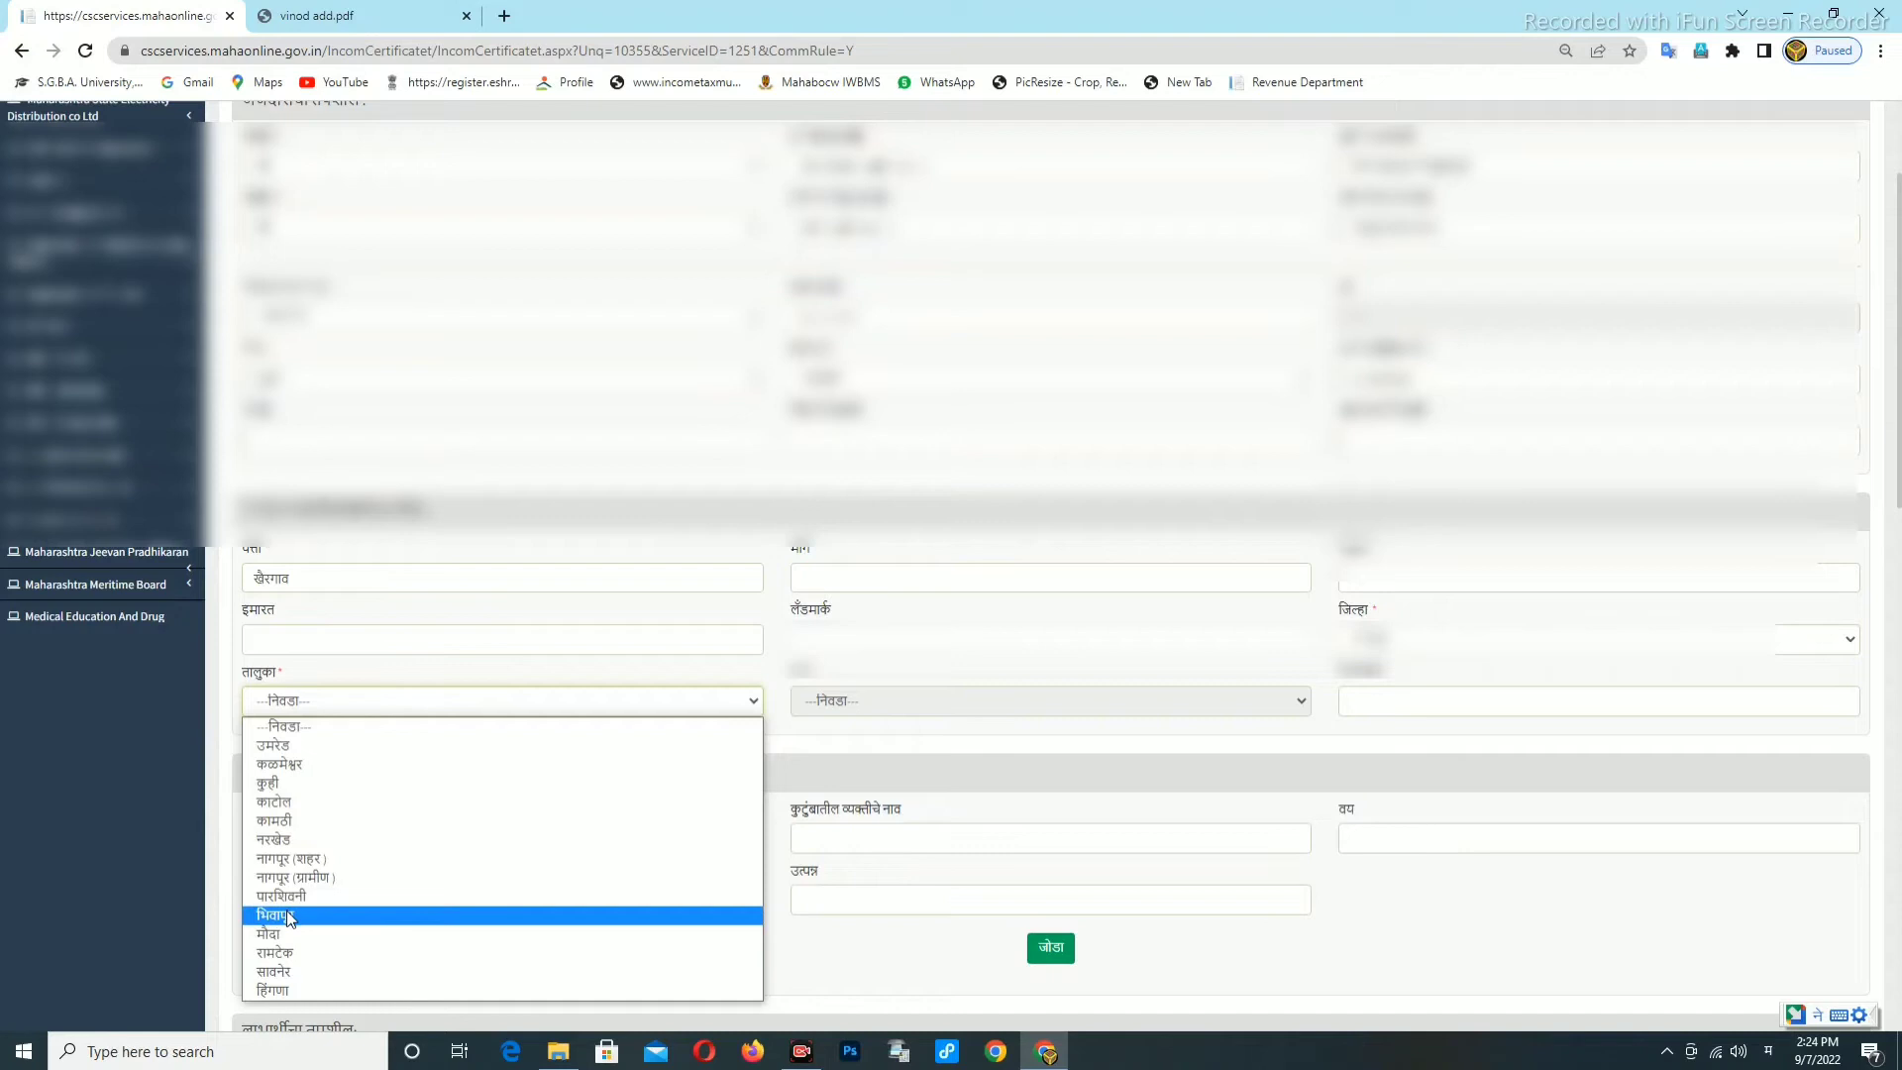
left_click(278, 841)
left_click(821, 701)
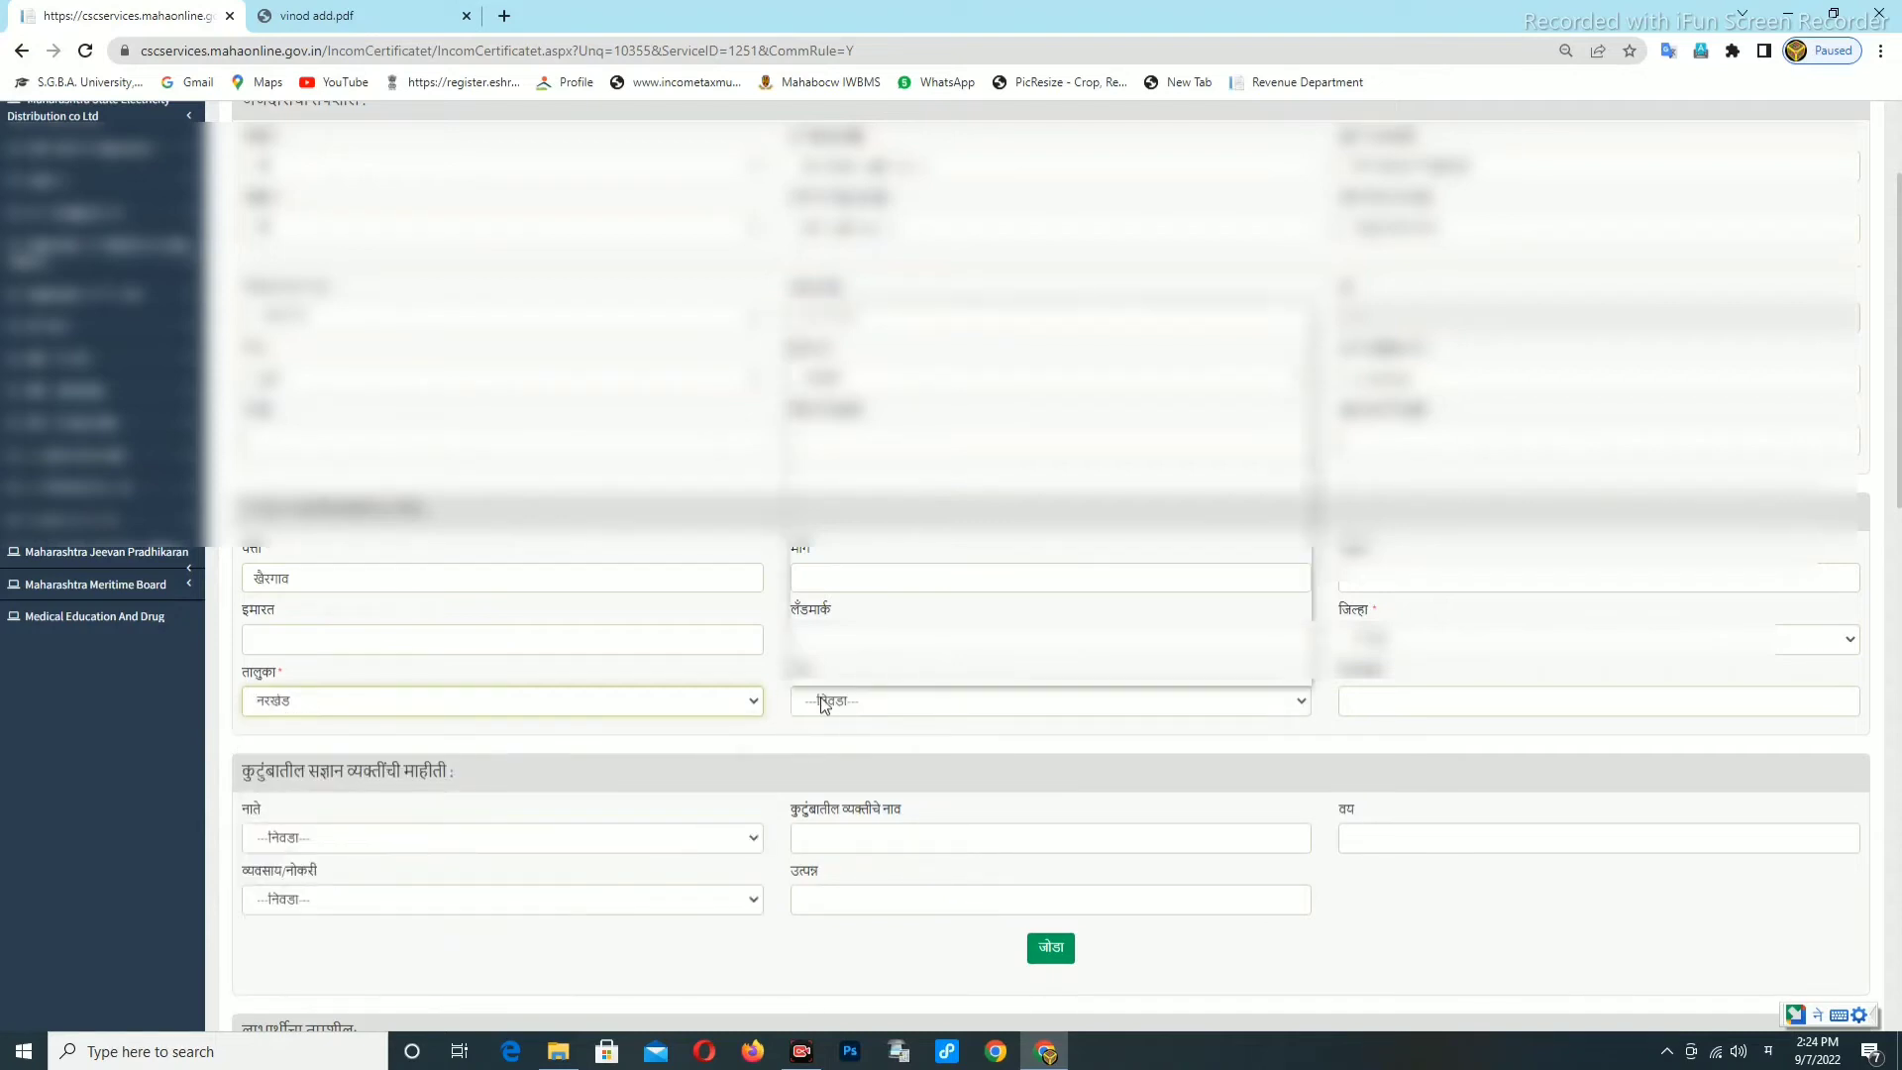
scroll(891, 698, "down", 1)
left_click(848, 603)
scroll(842, 843, "down", 2)
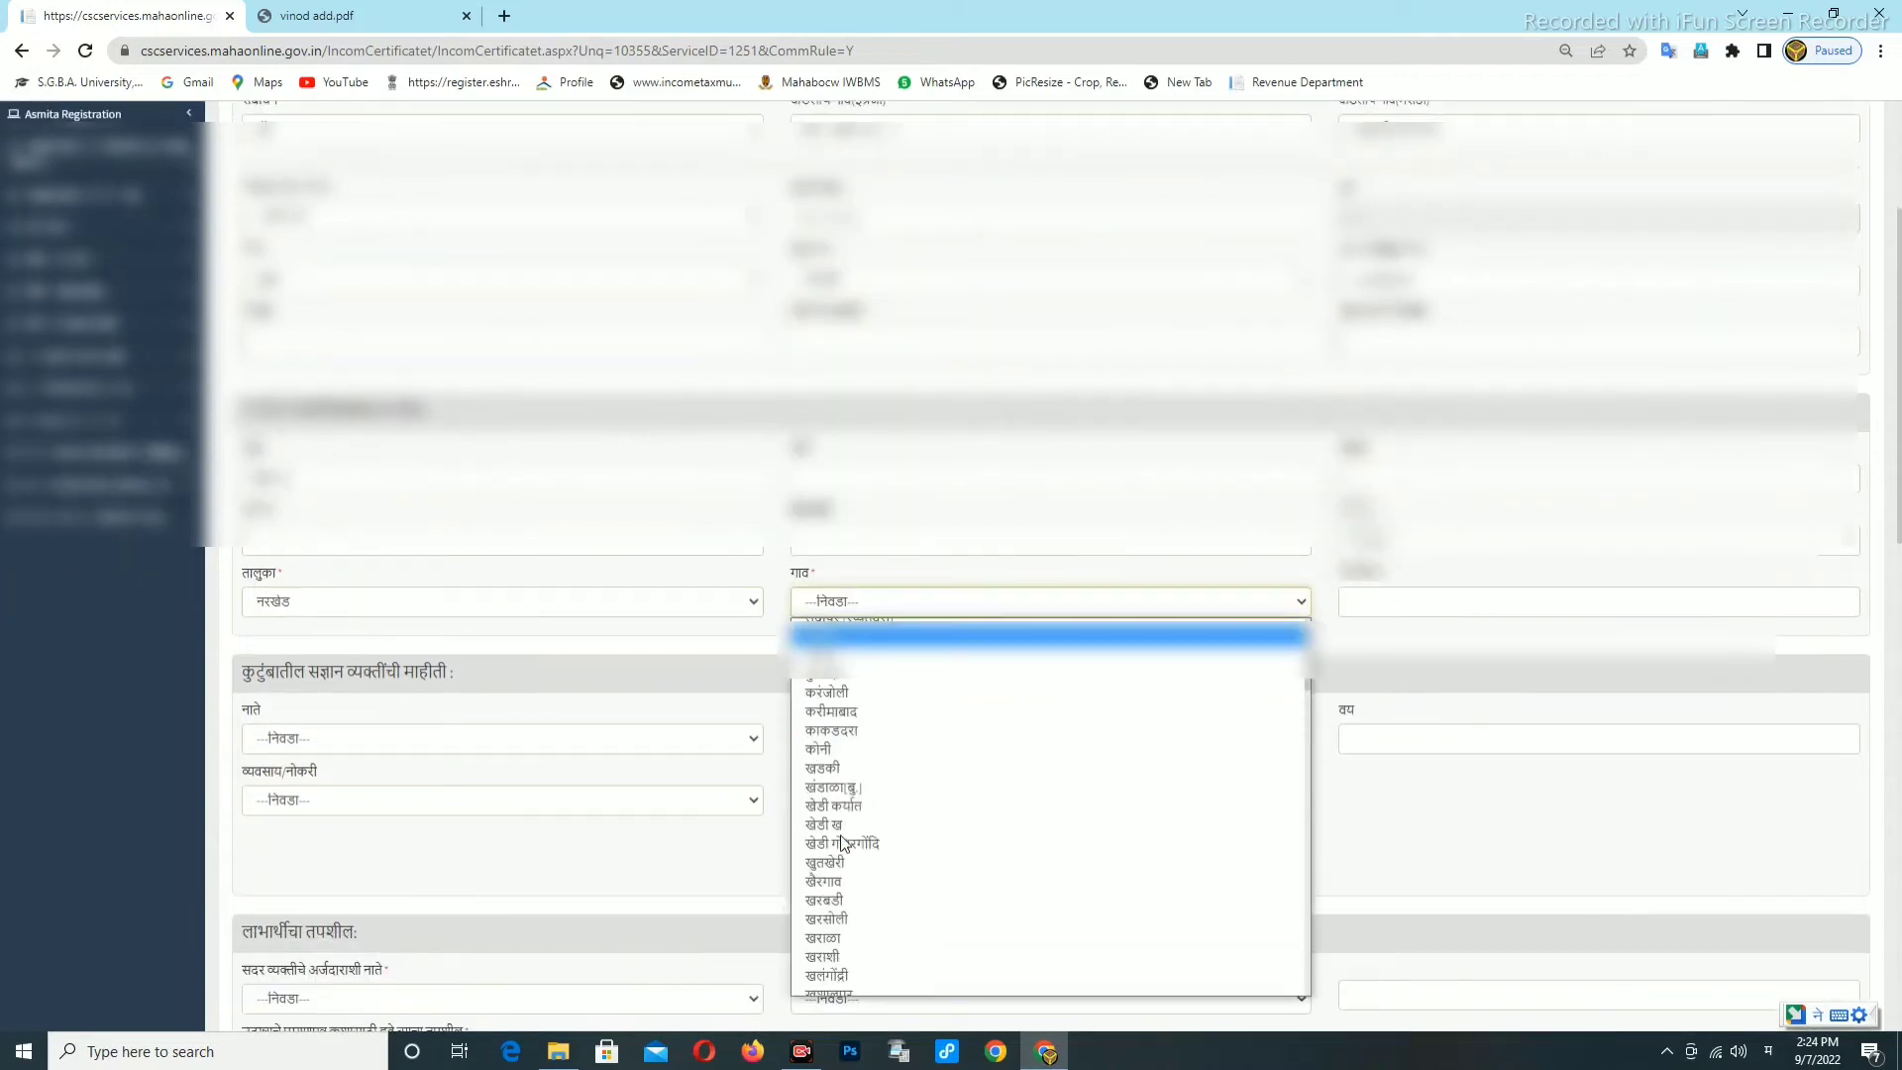
left_click(823, 881)
Switch back to English input and enter the PIN code.
left_click(1423, 603)
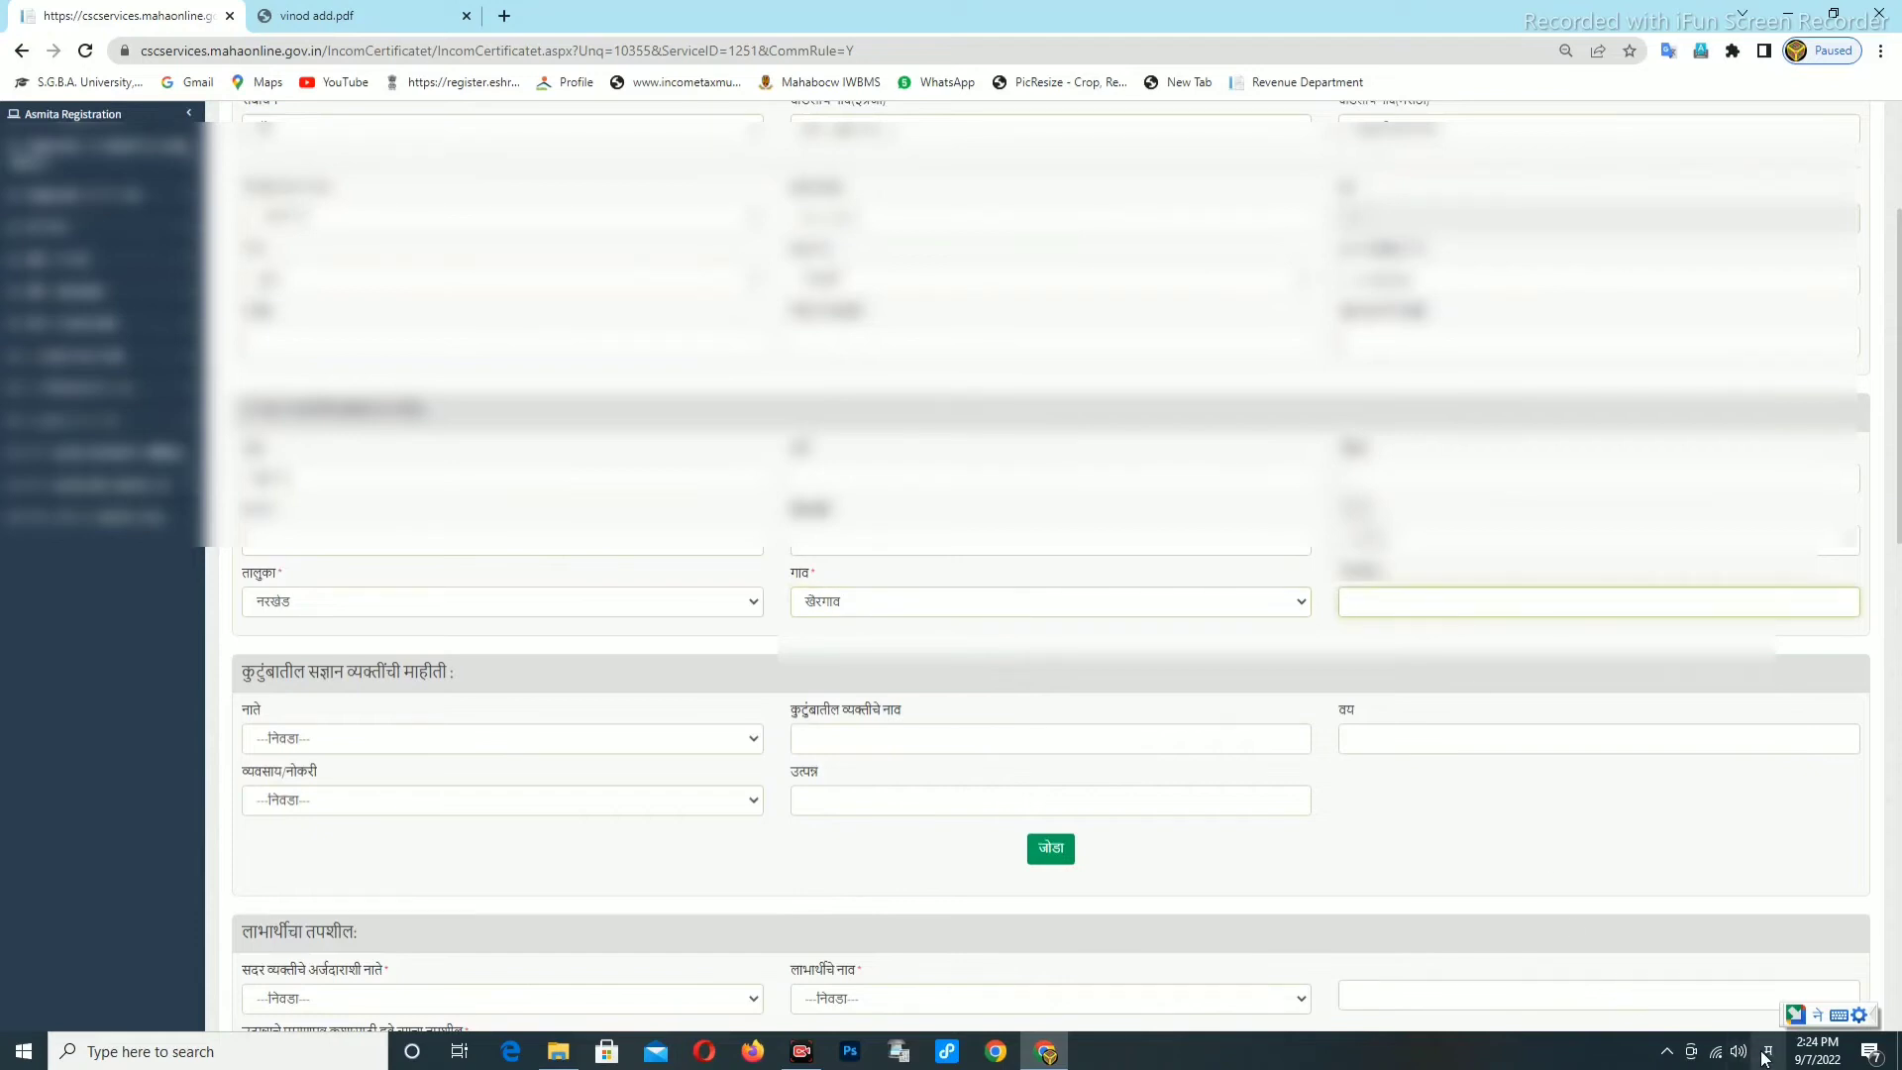
left_click(1764, 1059)
left_click(1686, 704)
left_click(1403, 608)
type("441303")
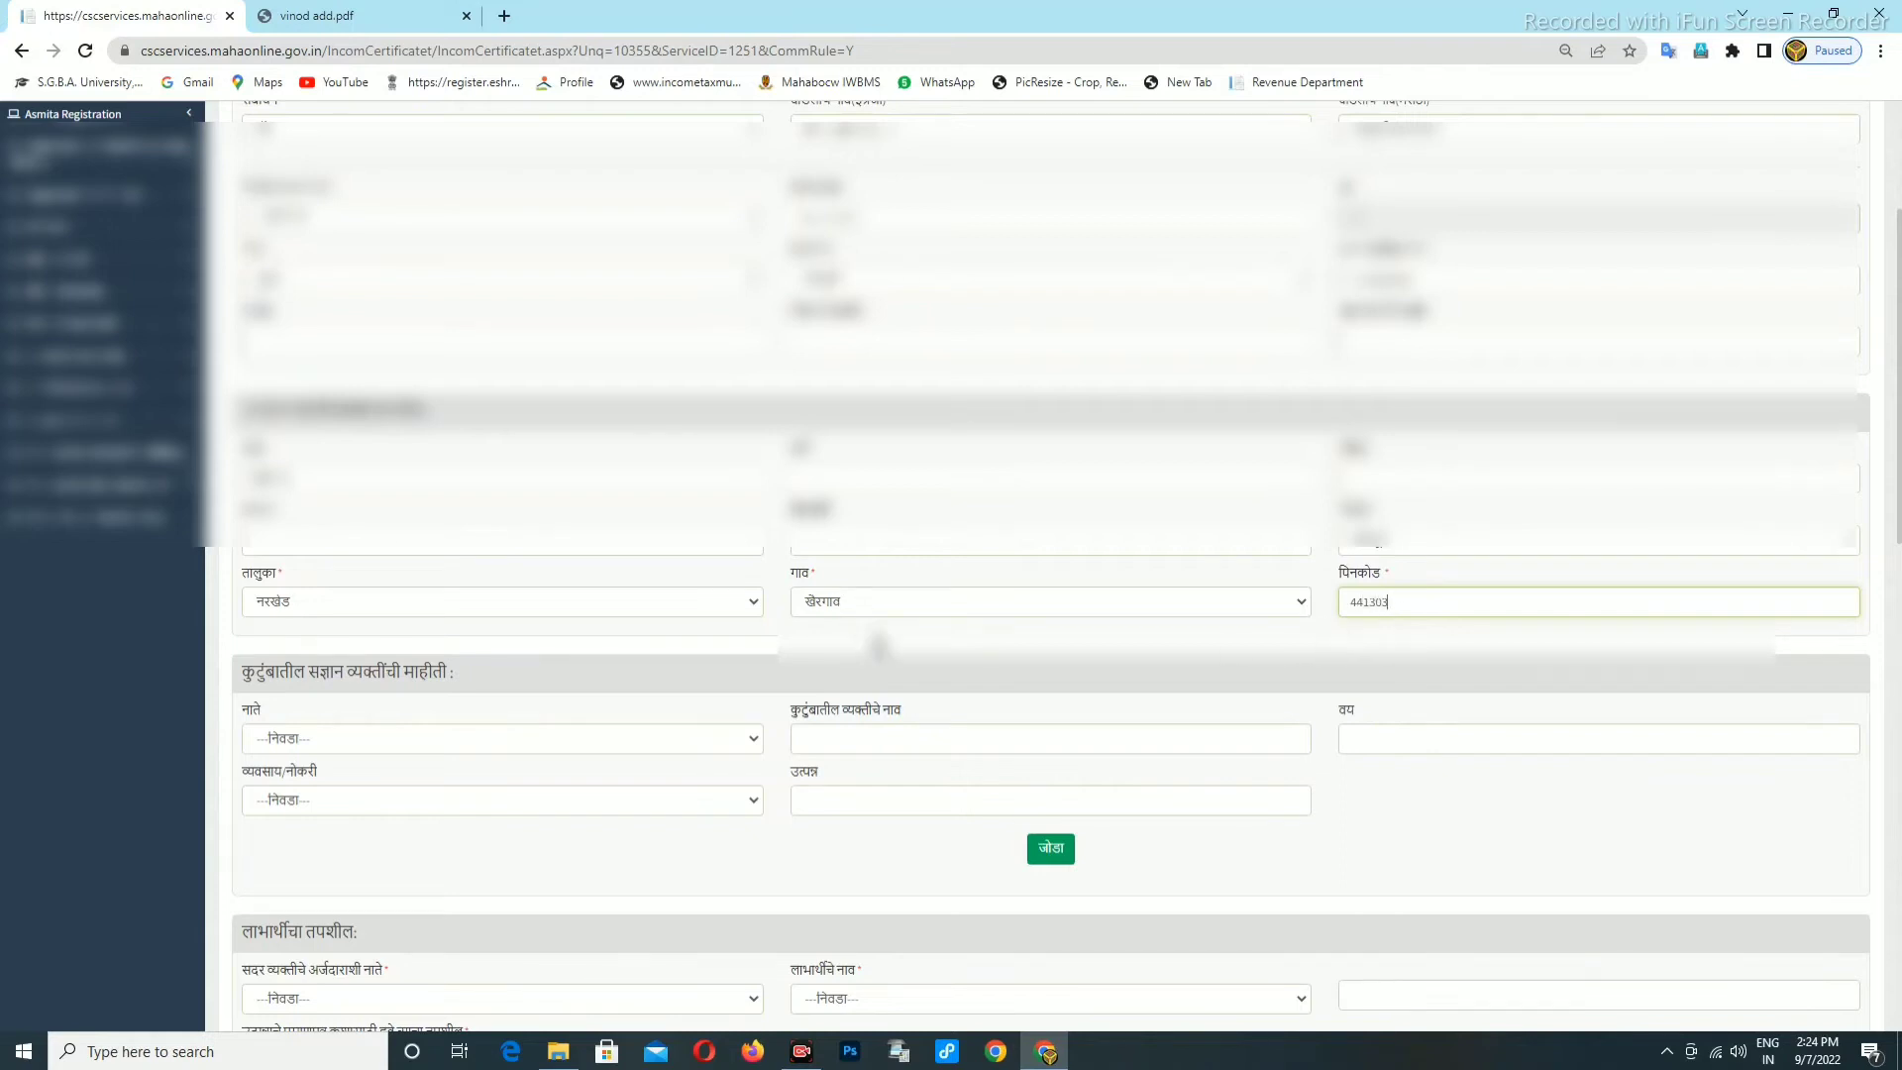
Add a family member row for स्वतः (self) with income 35000.
scroll(880, 646, "down", 1)
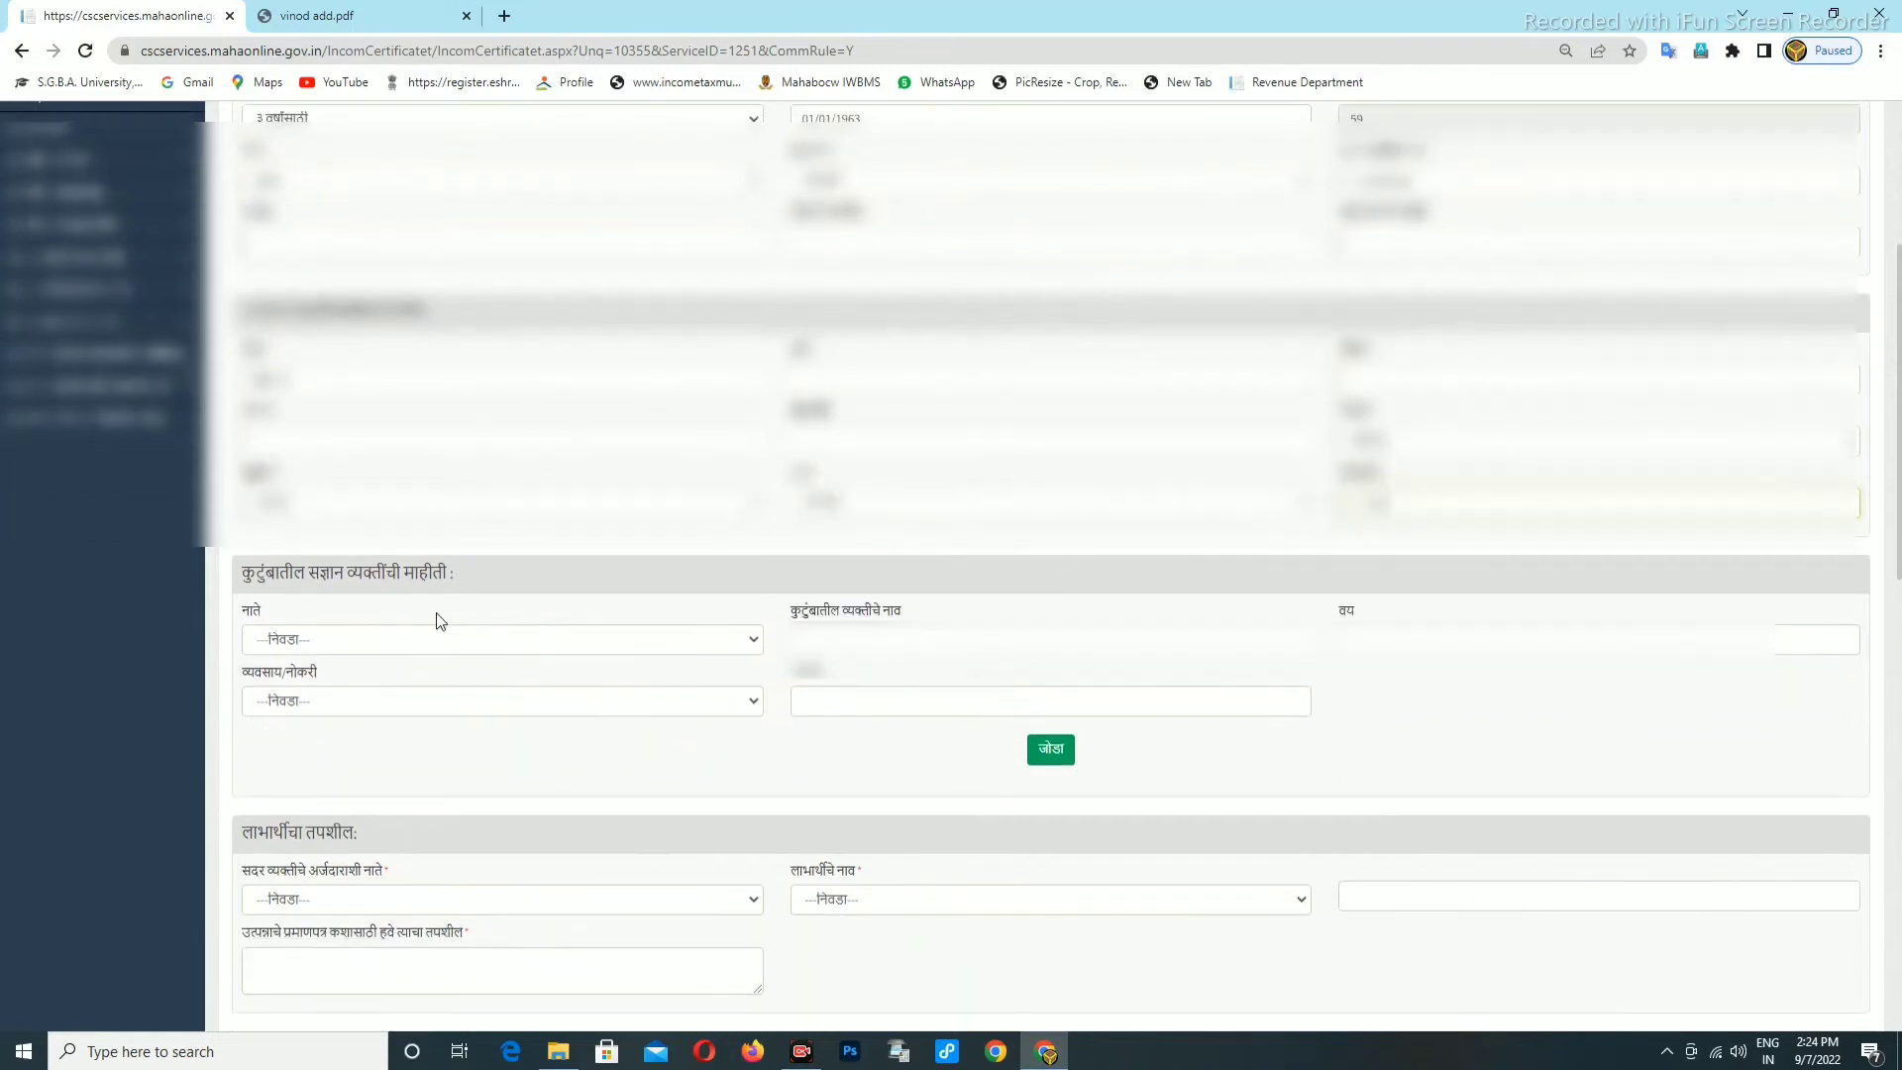
left_click(361, 644)
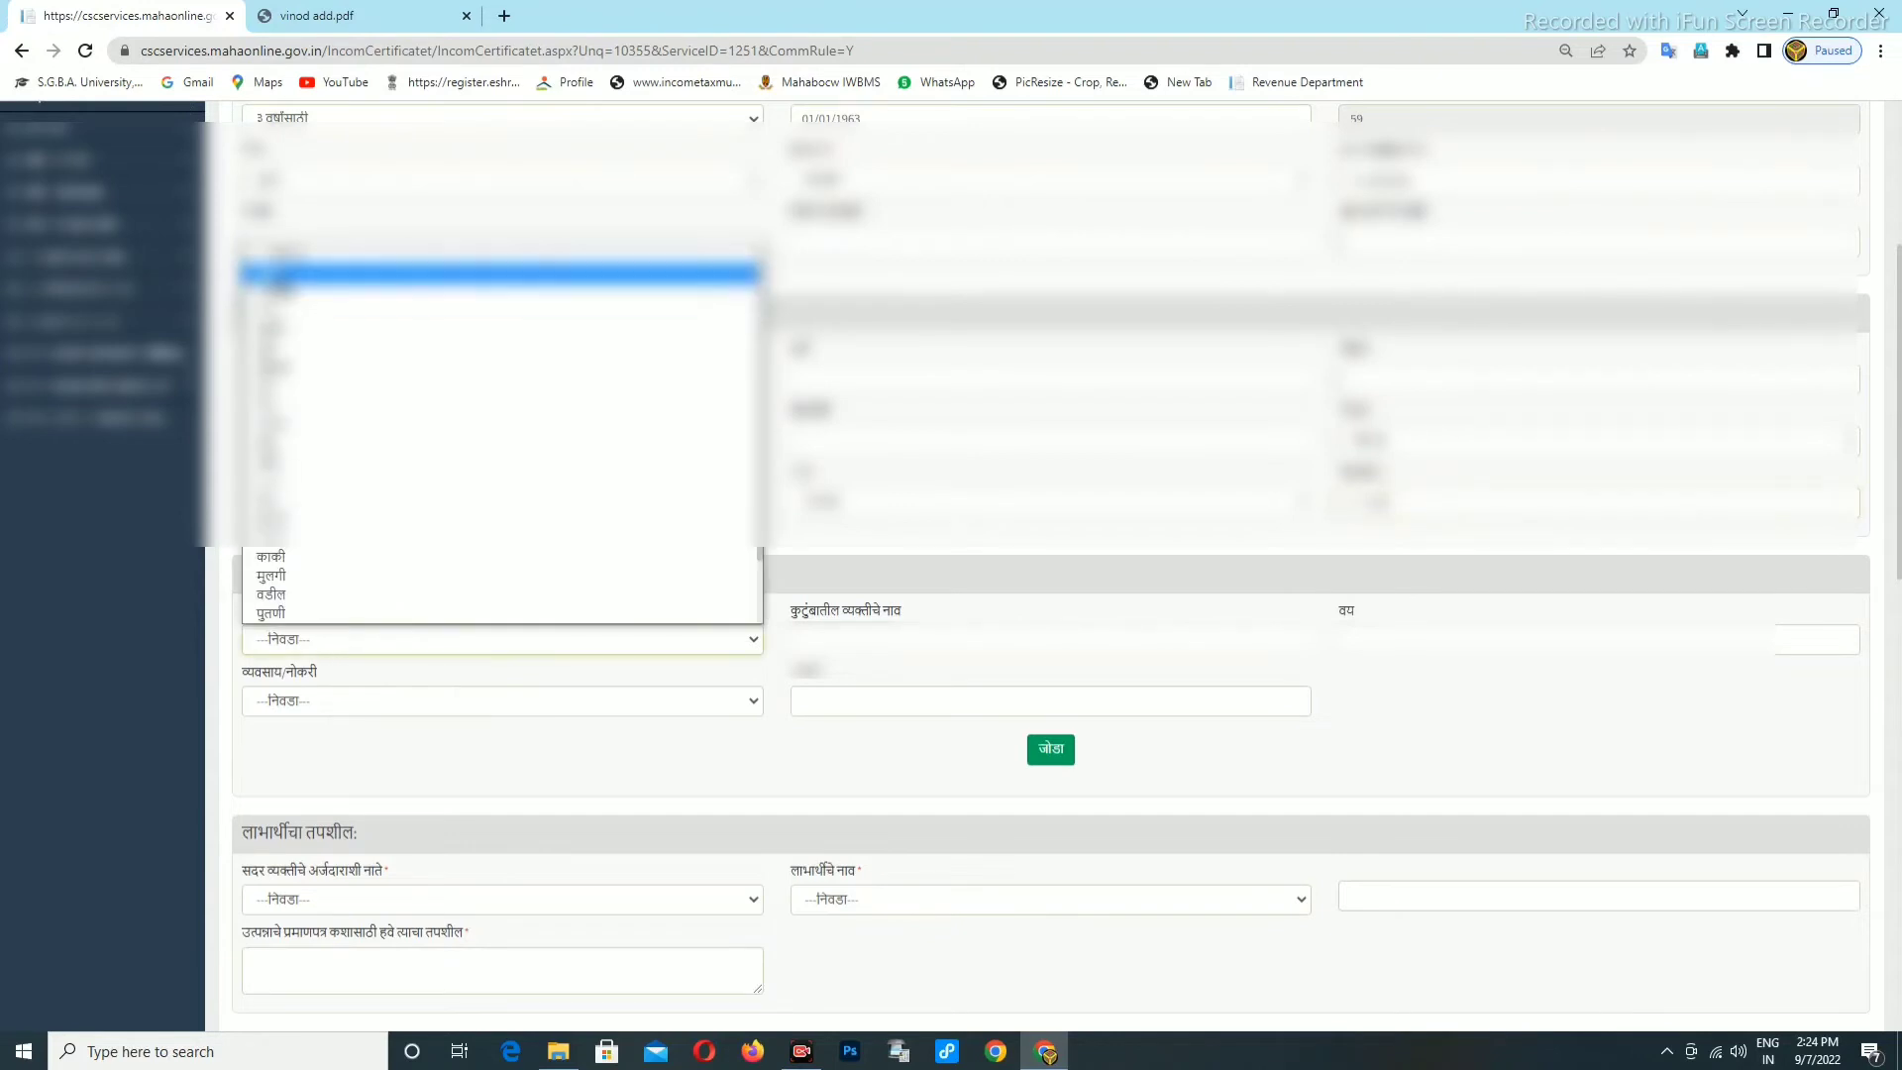
left_click(396, 273)
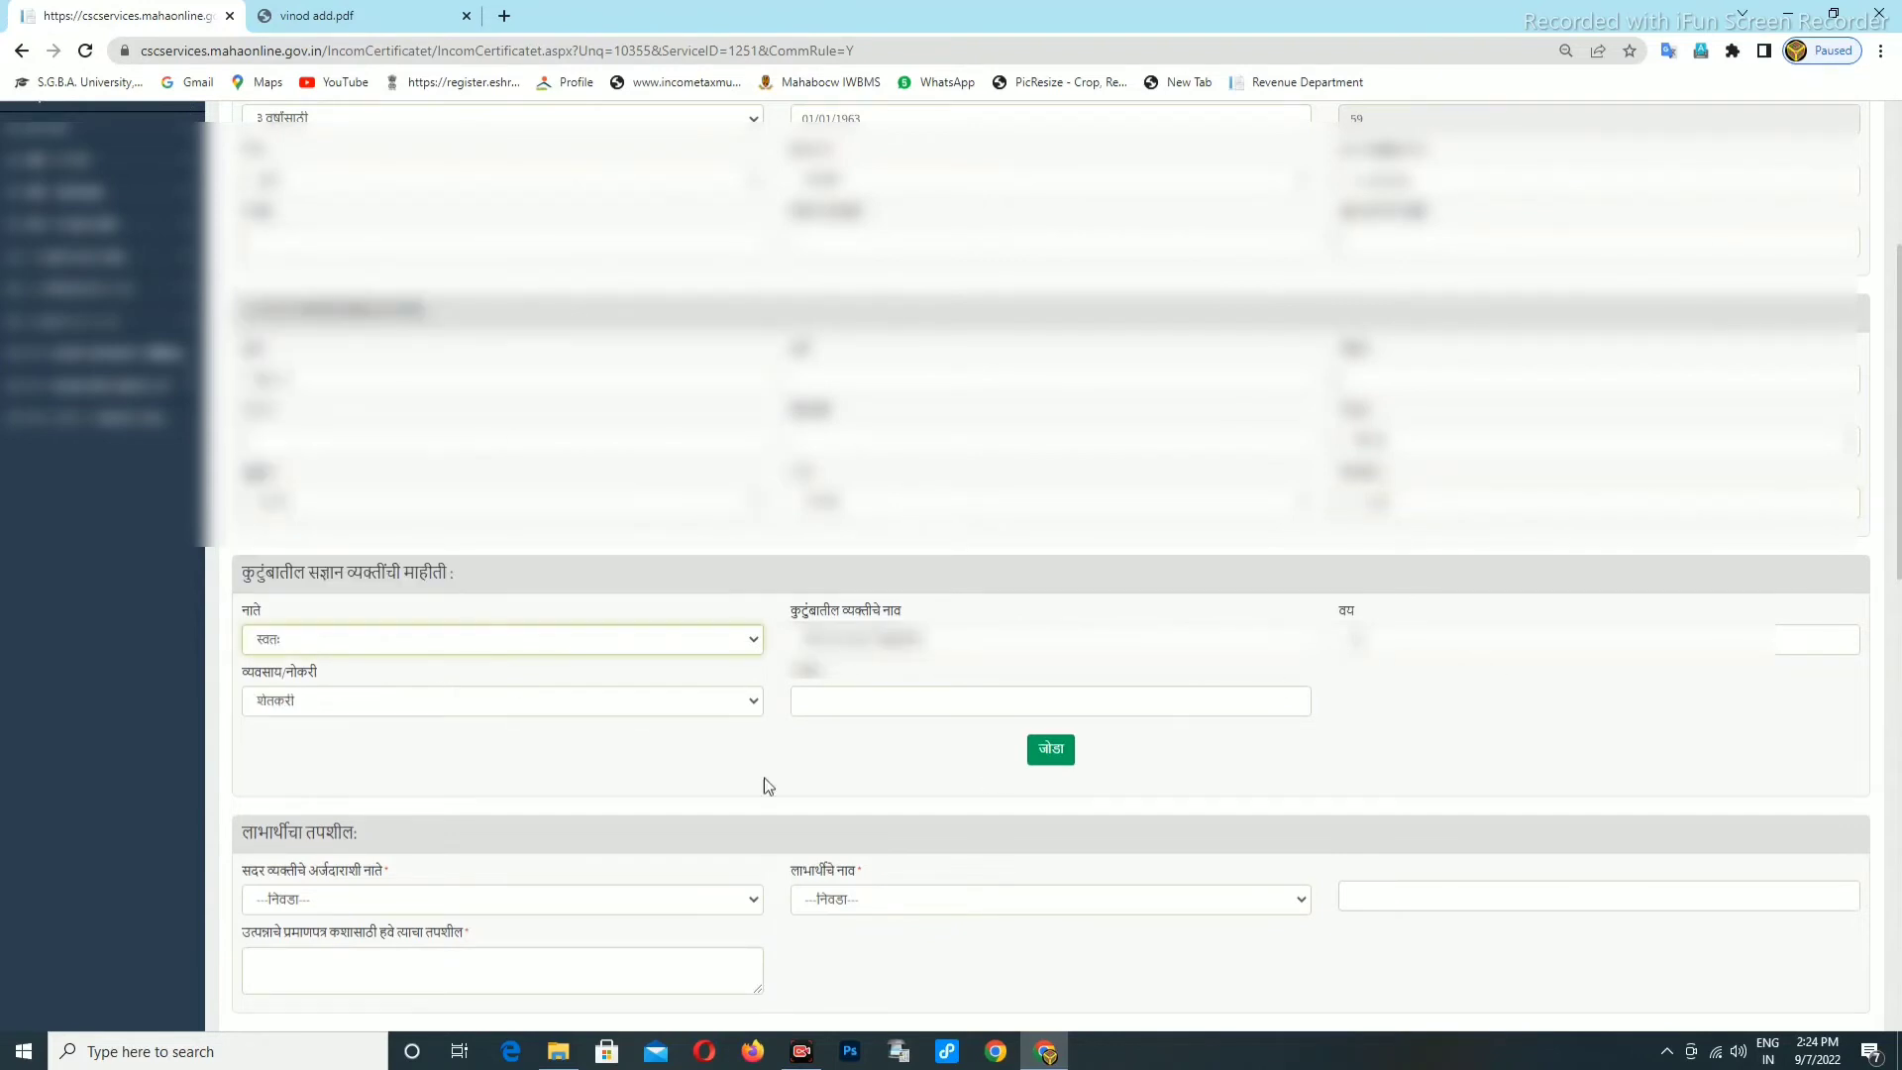
left_click(836, 702)
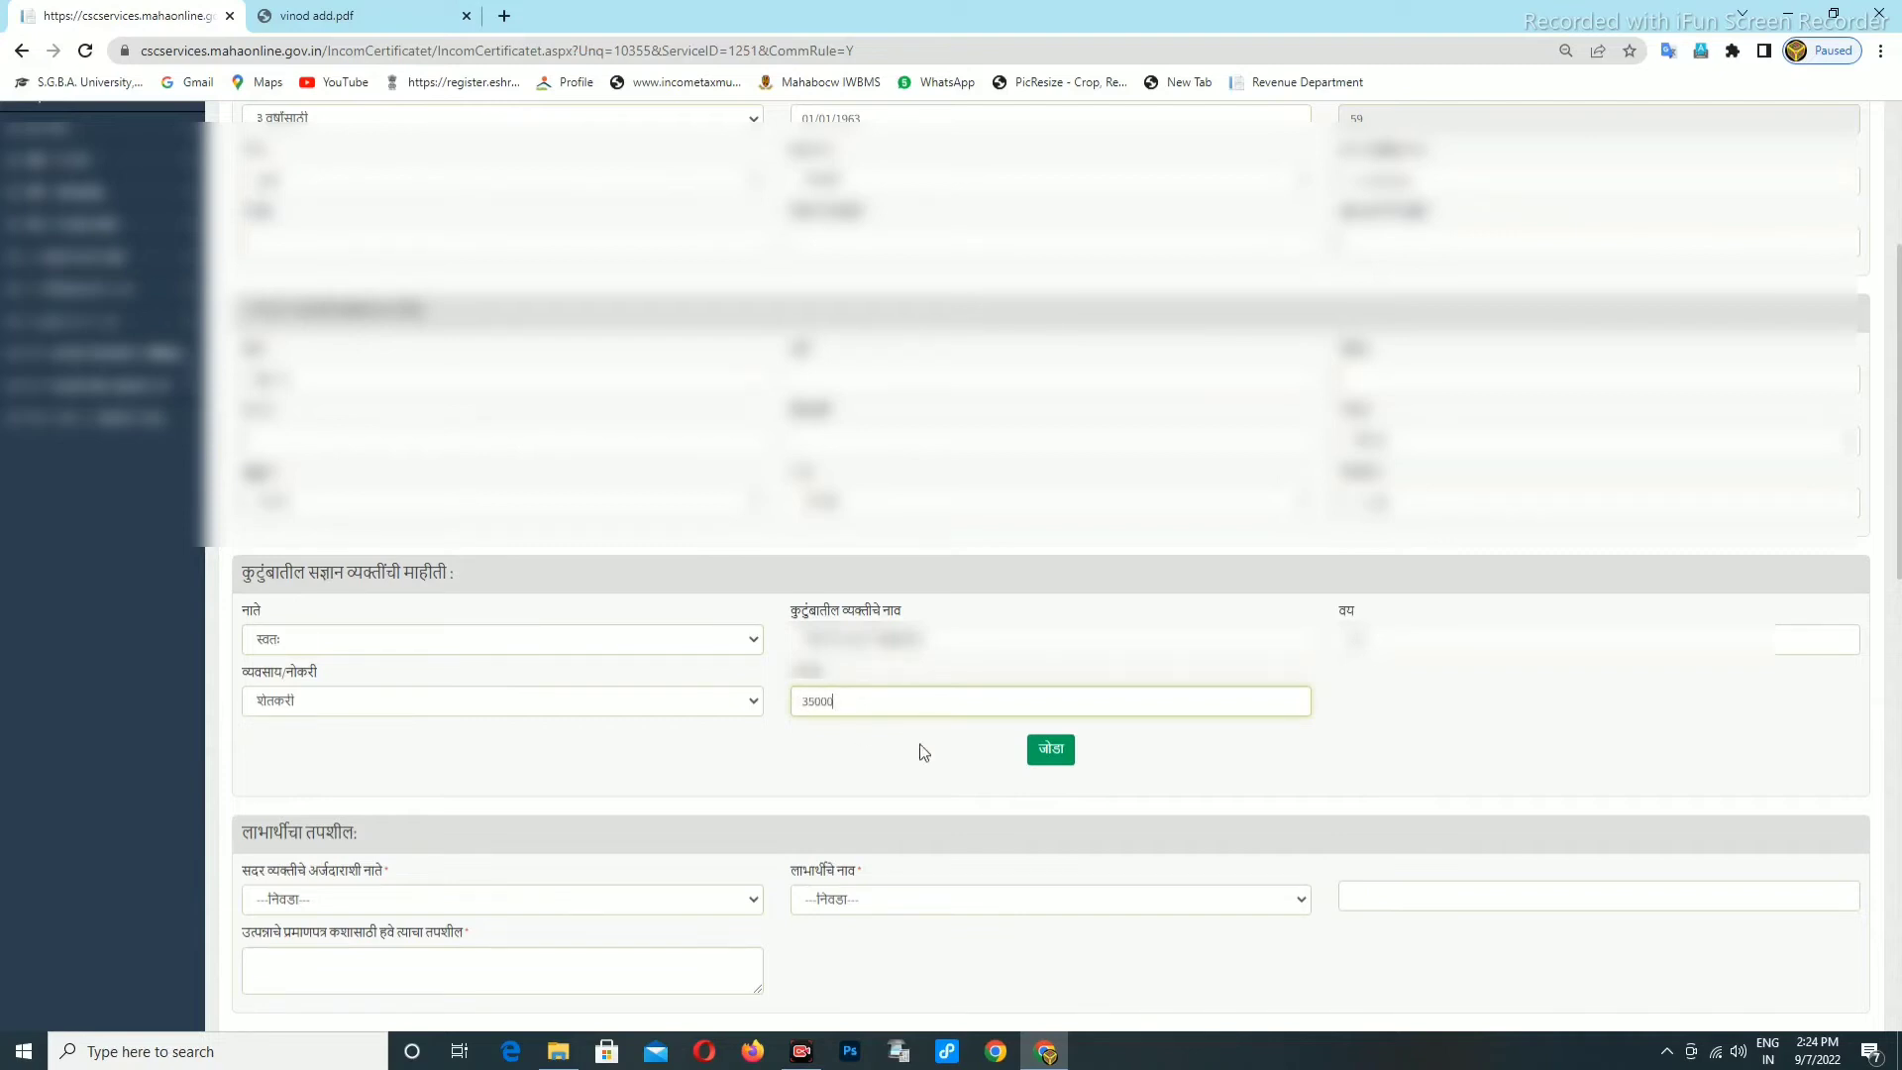
left_click(1052, 750)
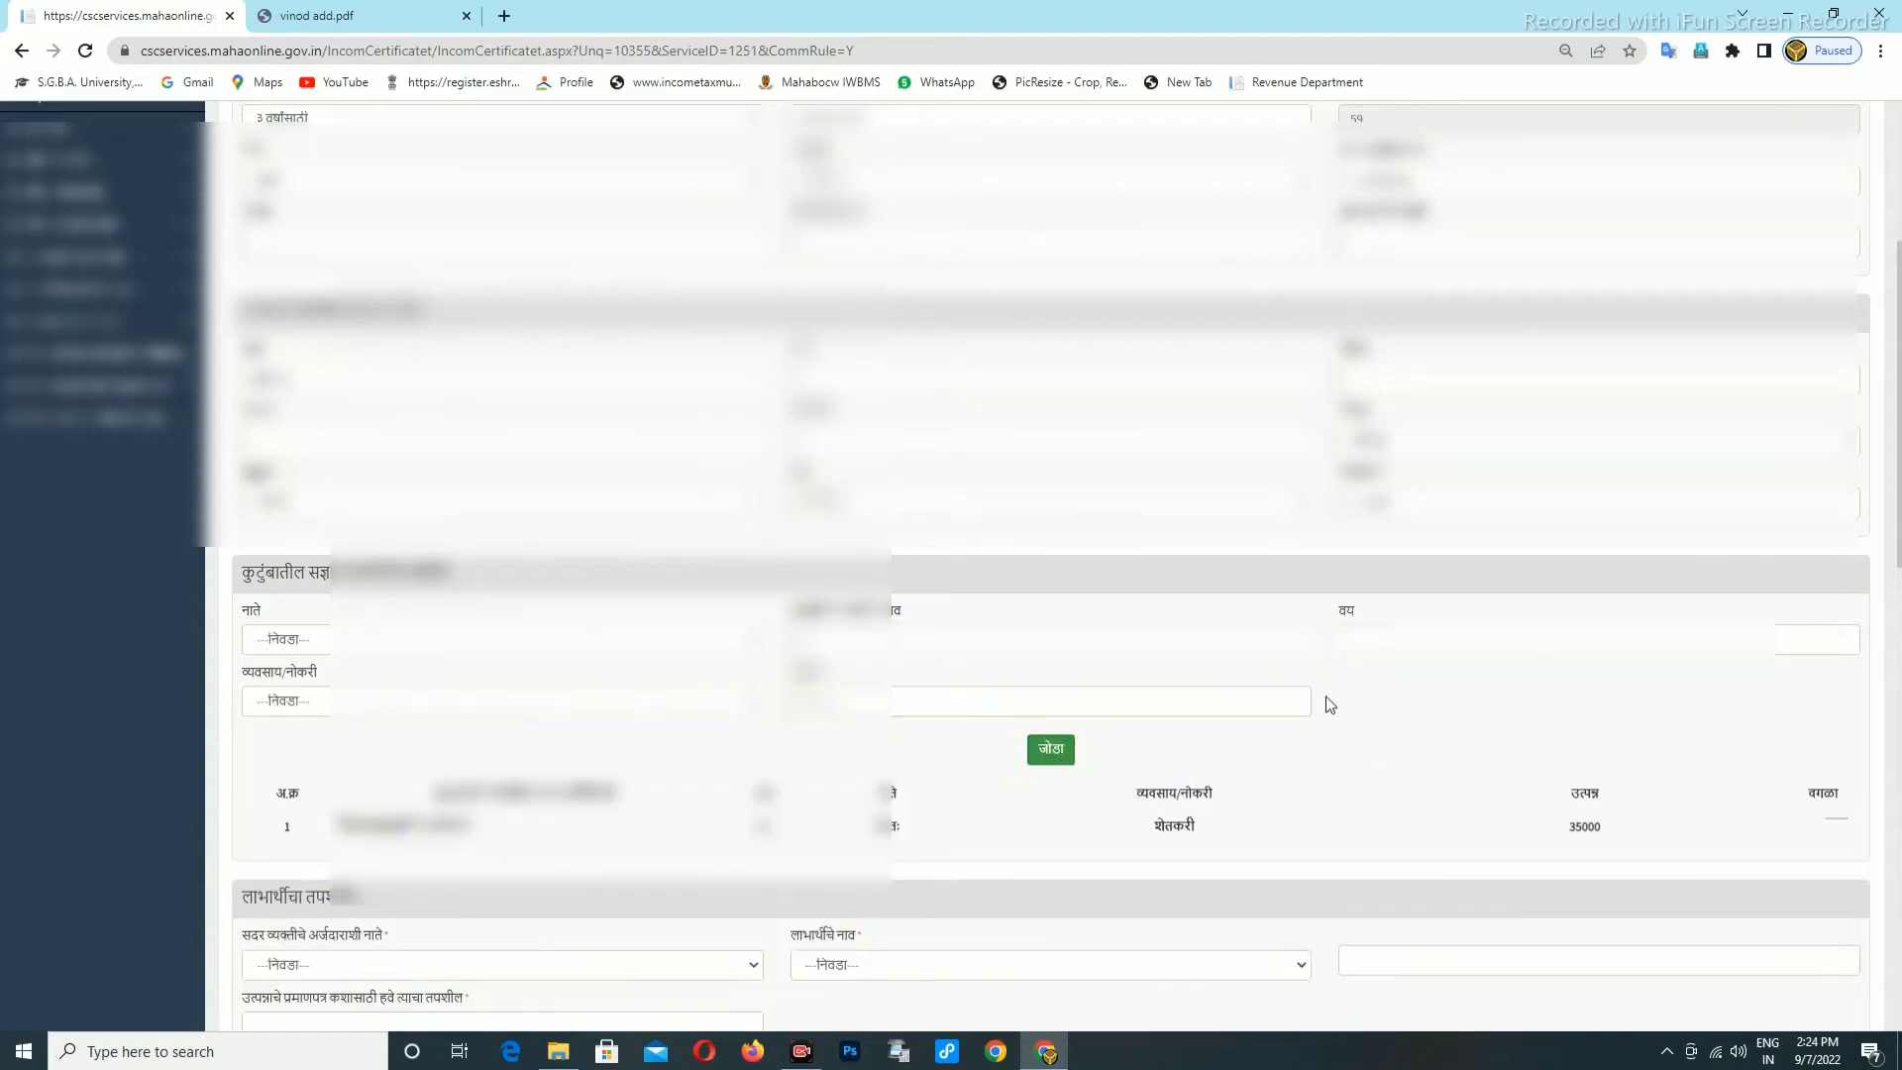
scroll(1329, 704, "down", 2)
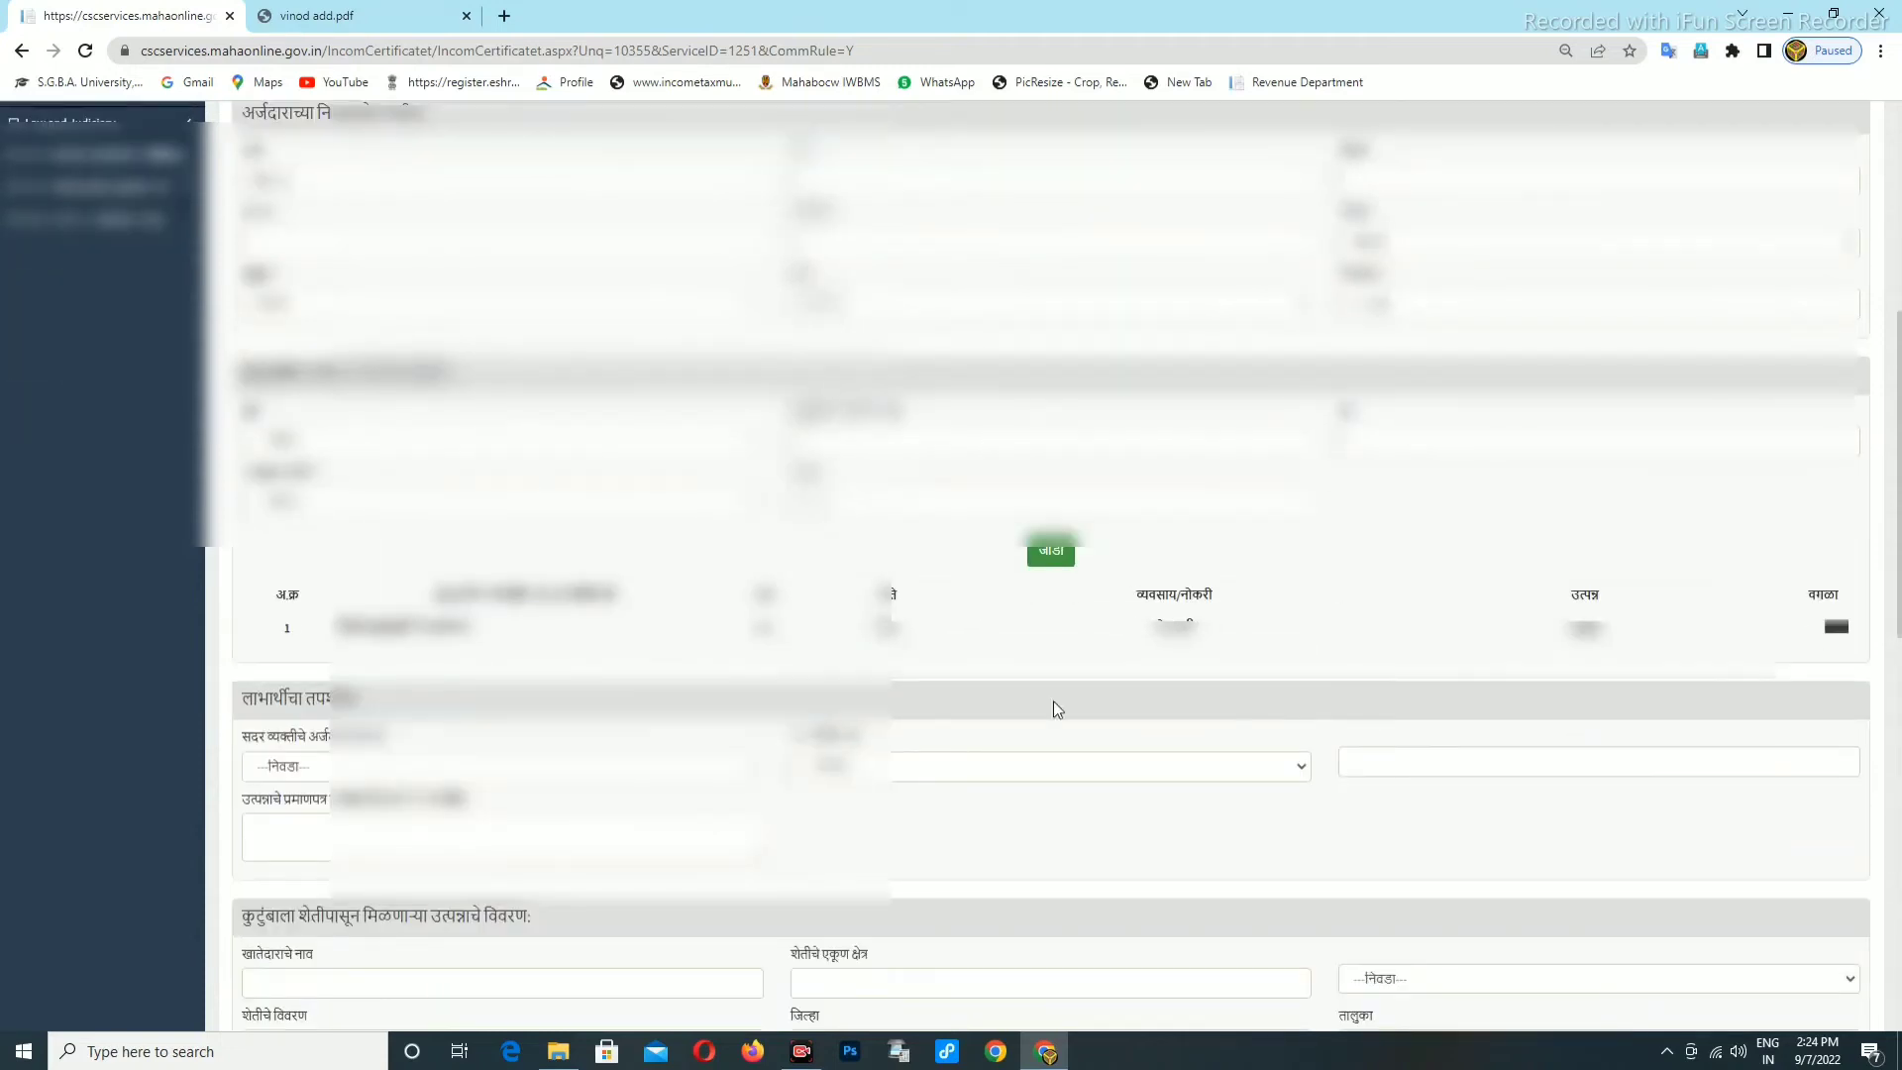
scroll(500, 469, "down", 3)
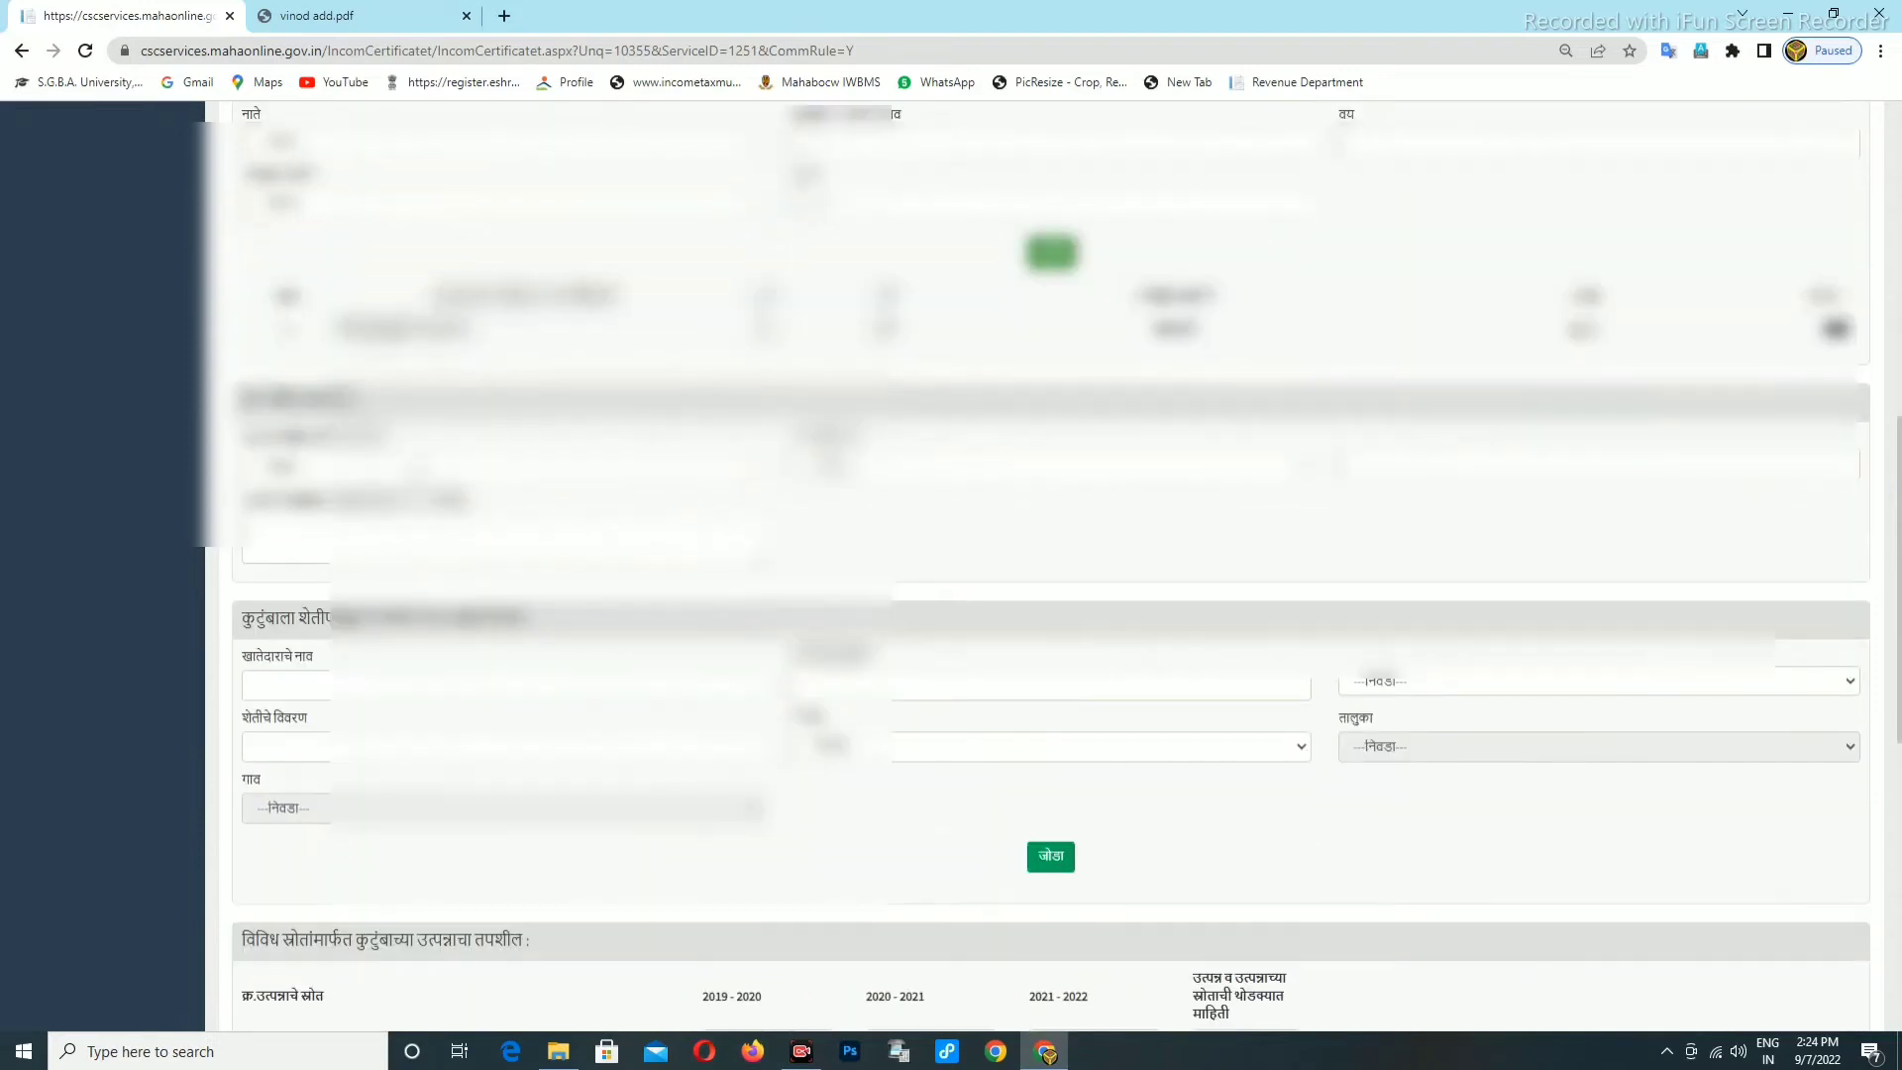
Set the beneficiary relation to मुलगा and title to कुमार, and enter the beneficiary's name.
left_click(500, 469)
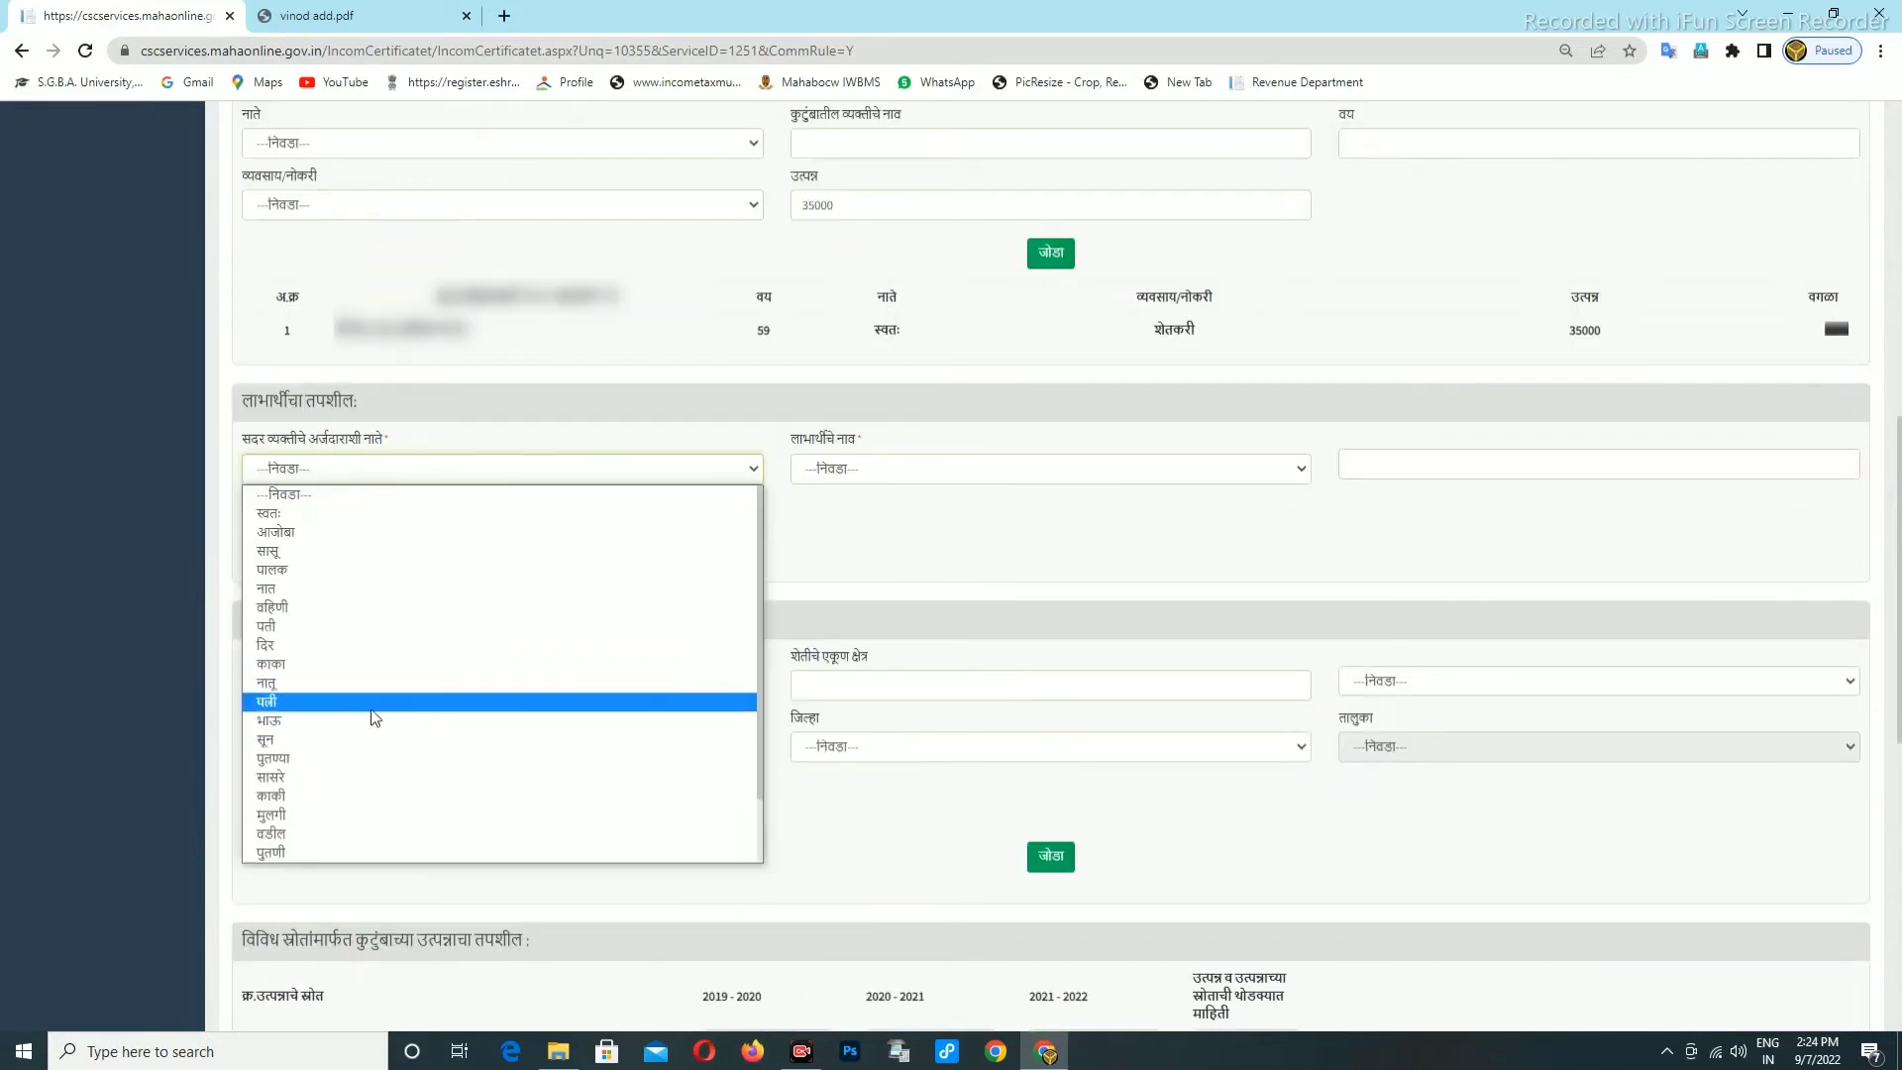
scroll(374, 717, "down", 2)
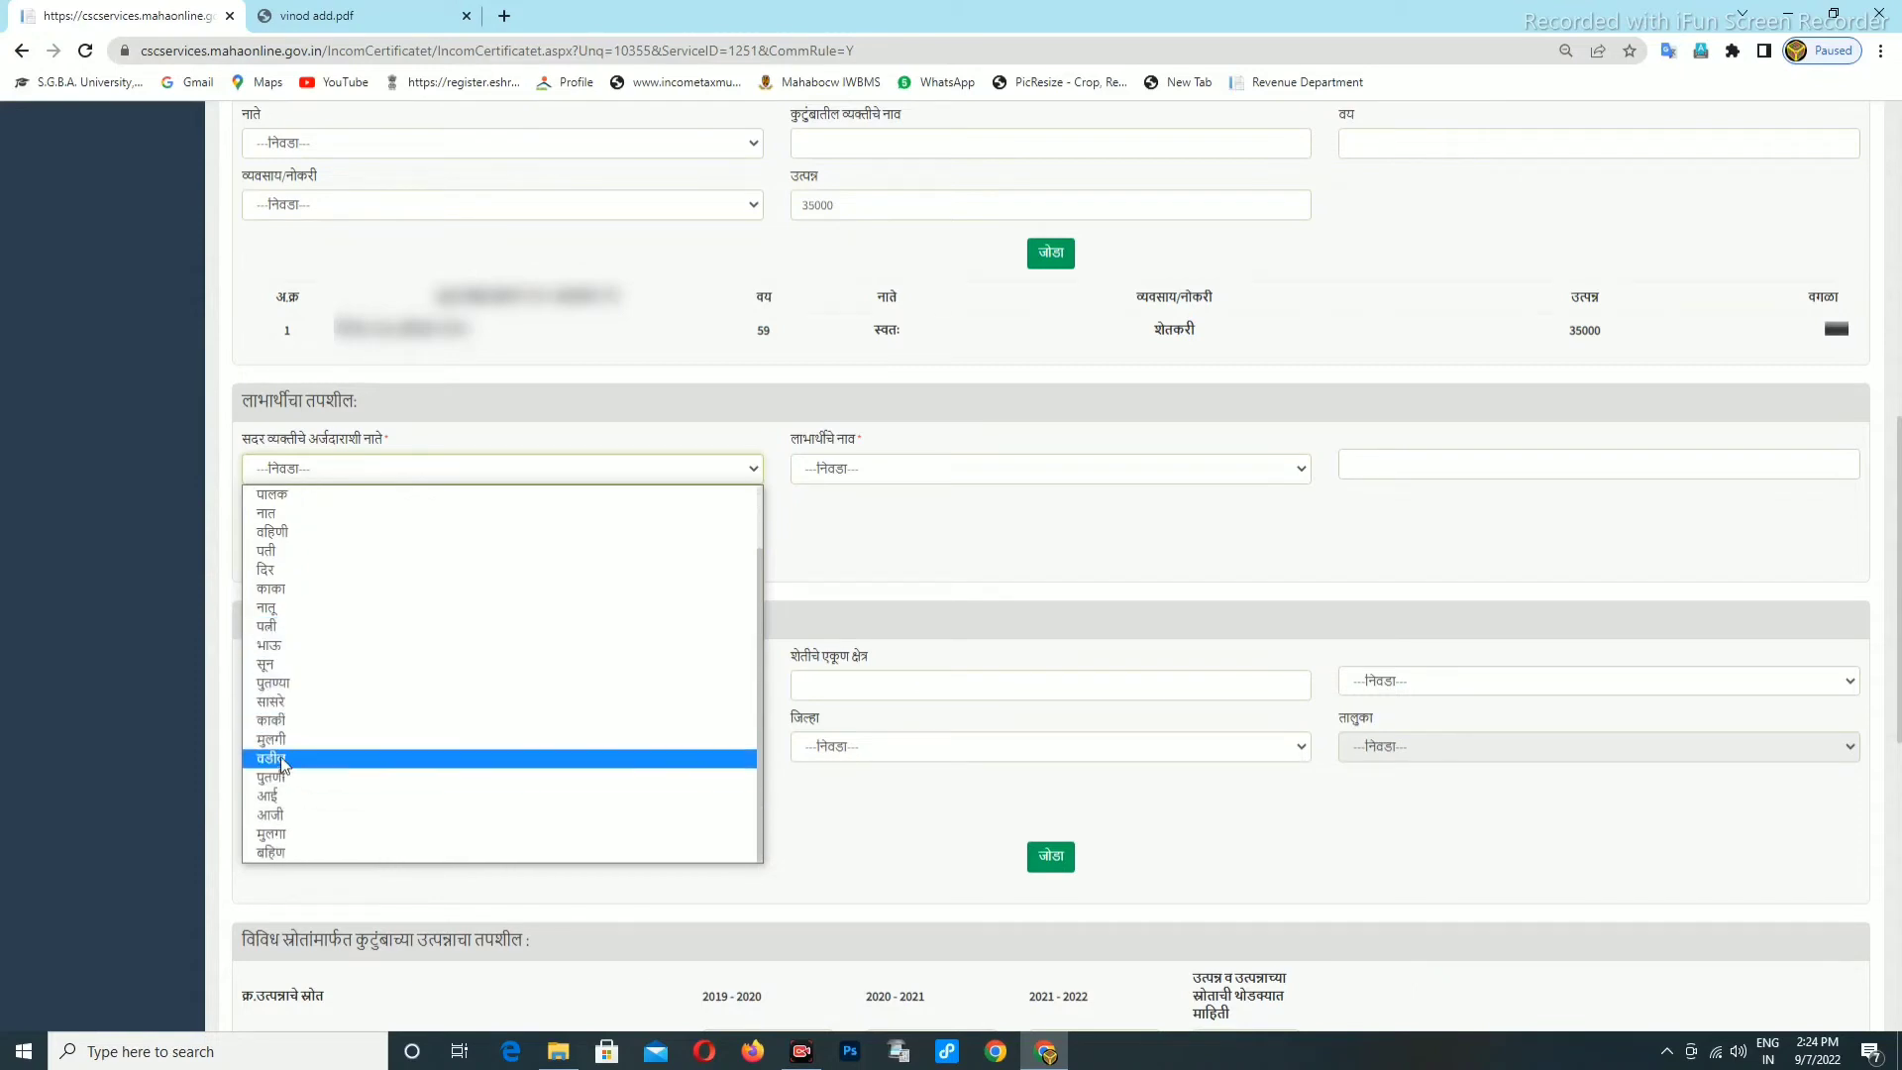
left_click(288, 832)
left_click(864, 466)
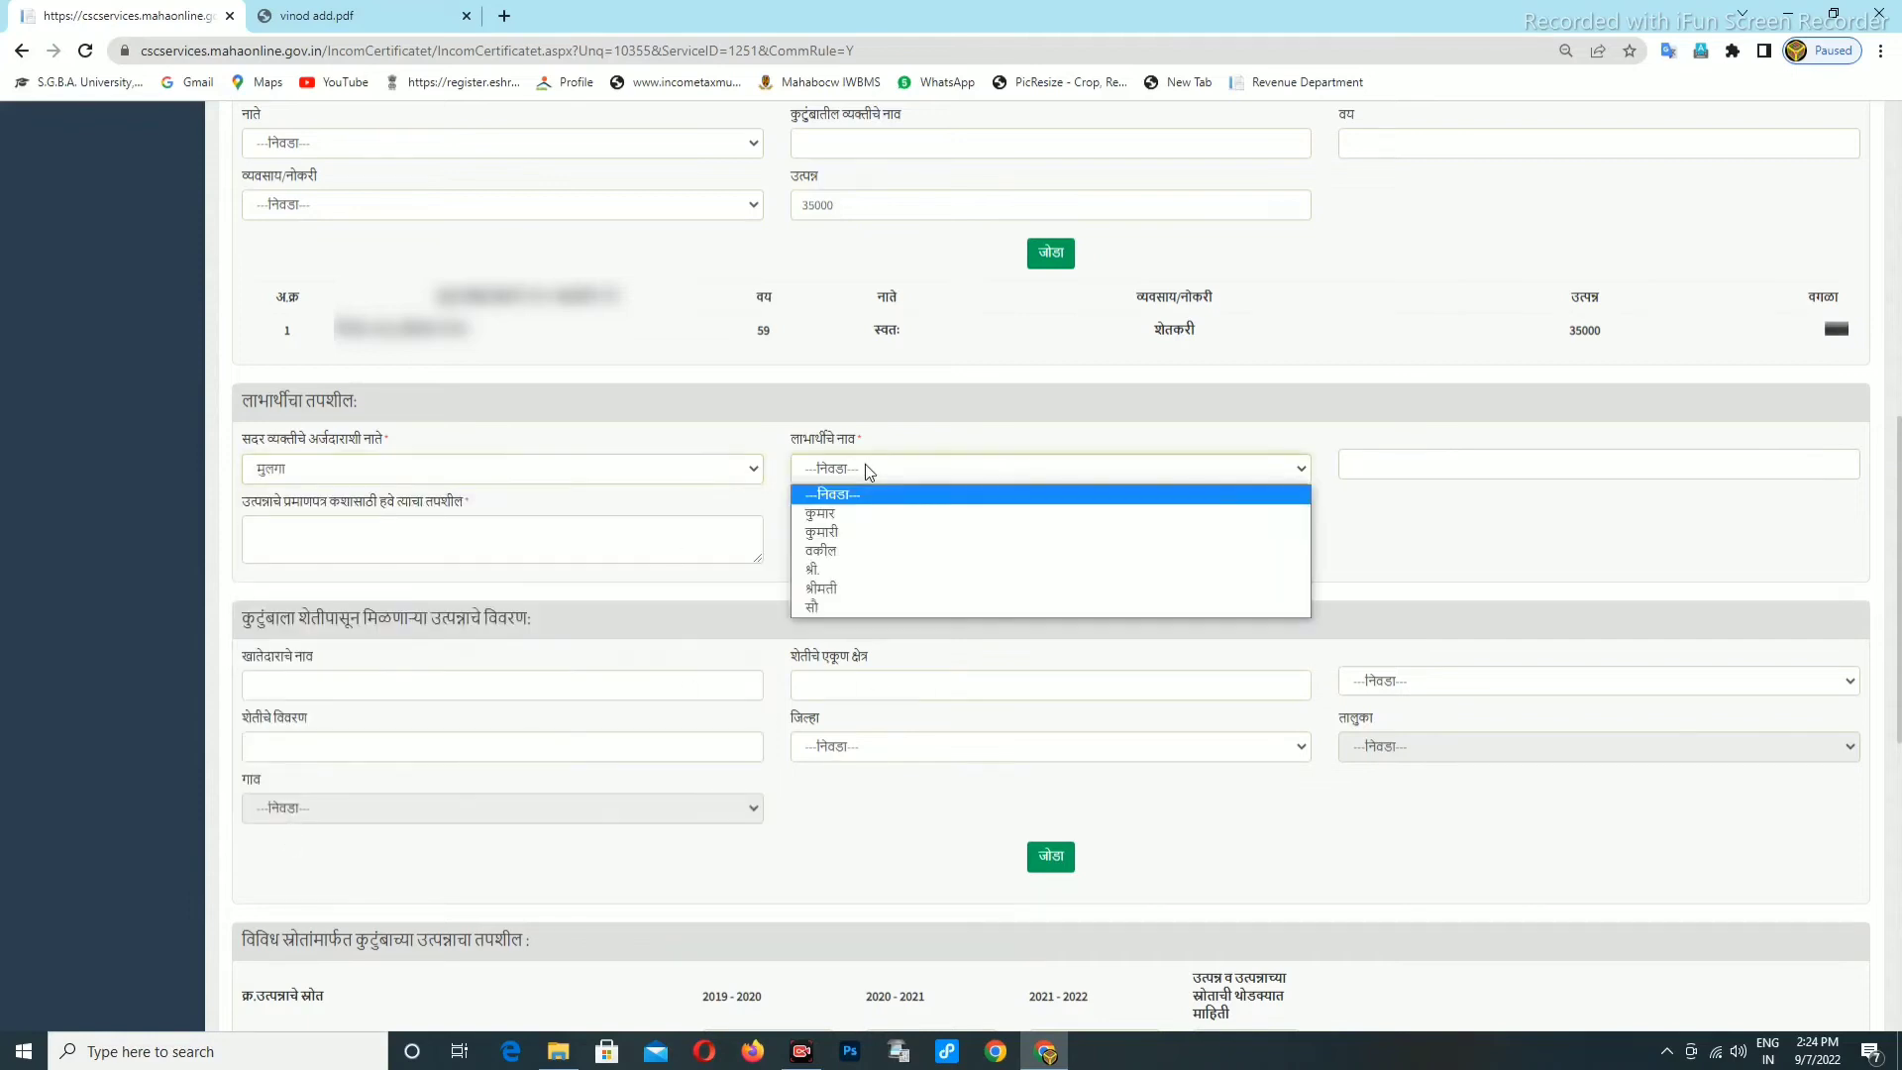
left_click(839, 515)
left_click(1355, 466)
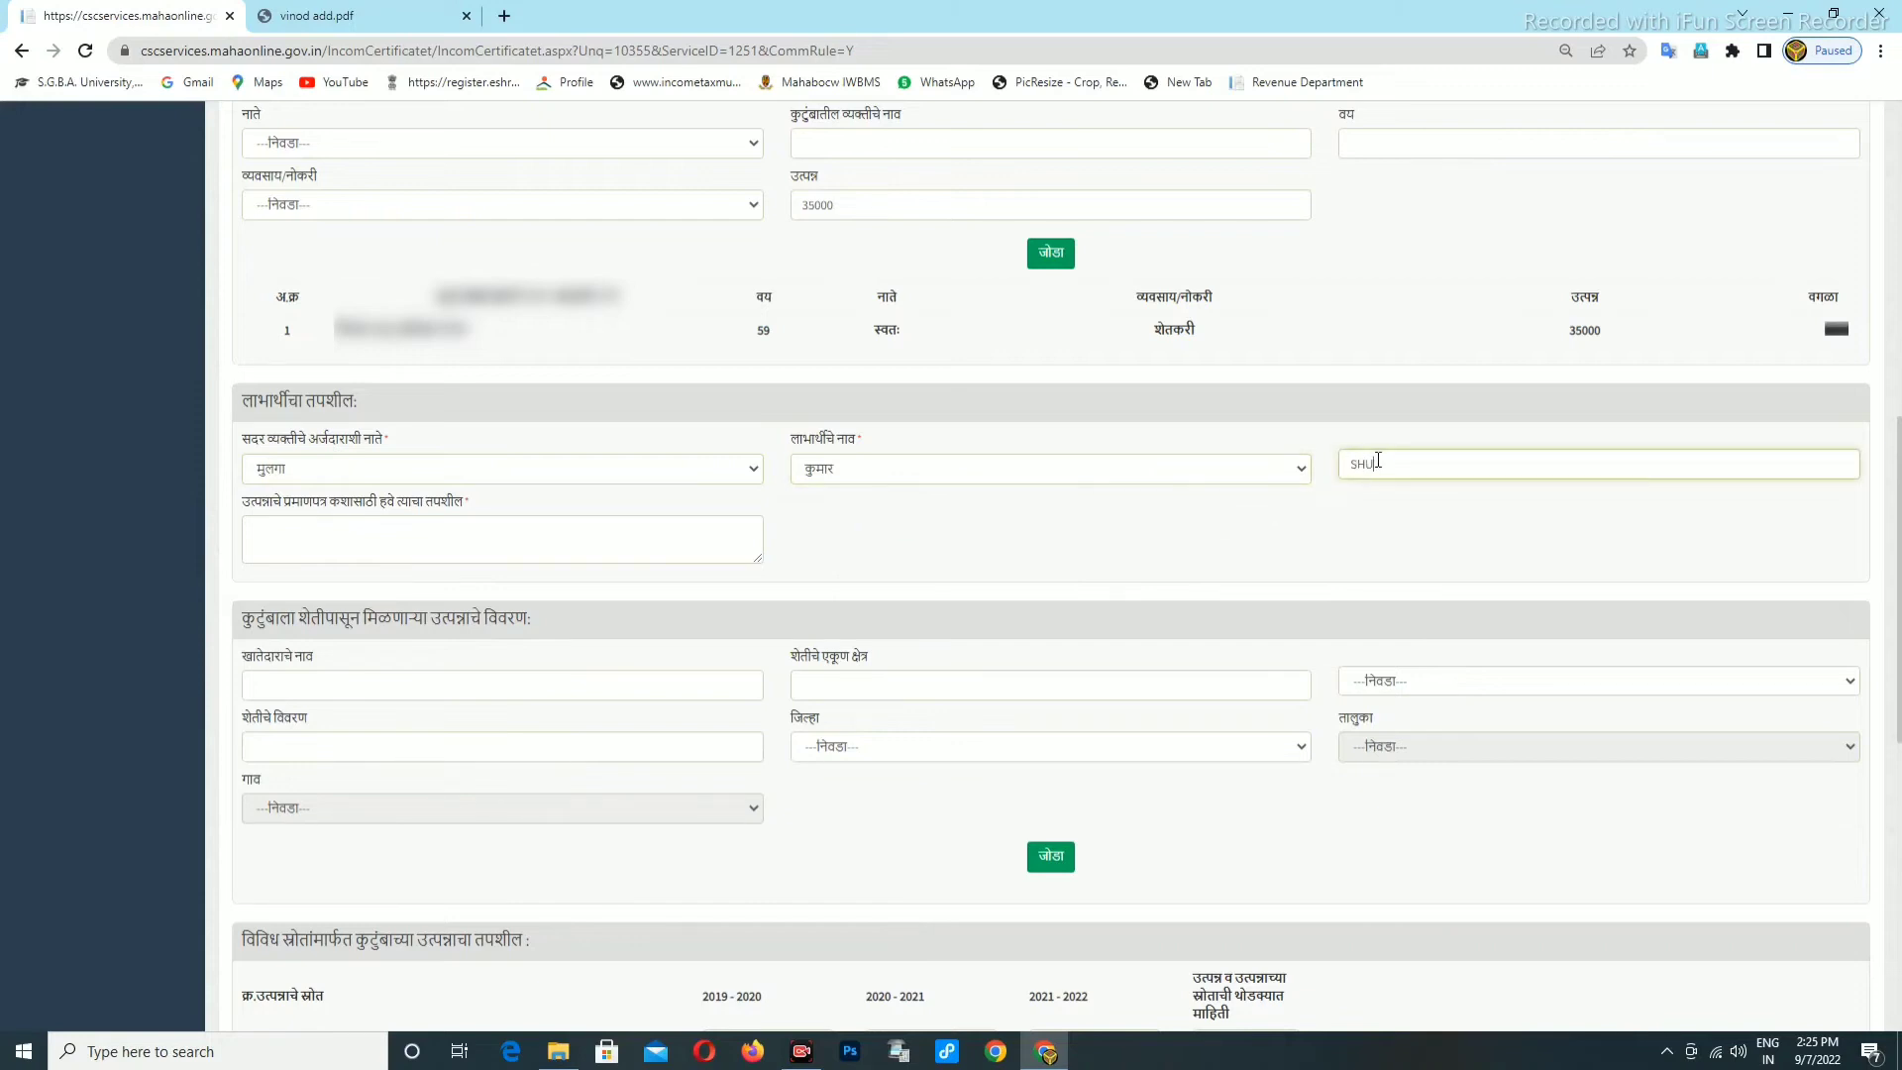
type("SHUBHAM")
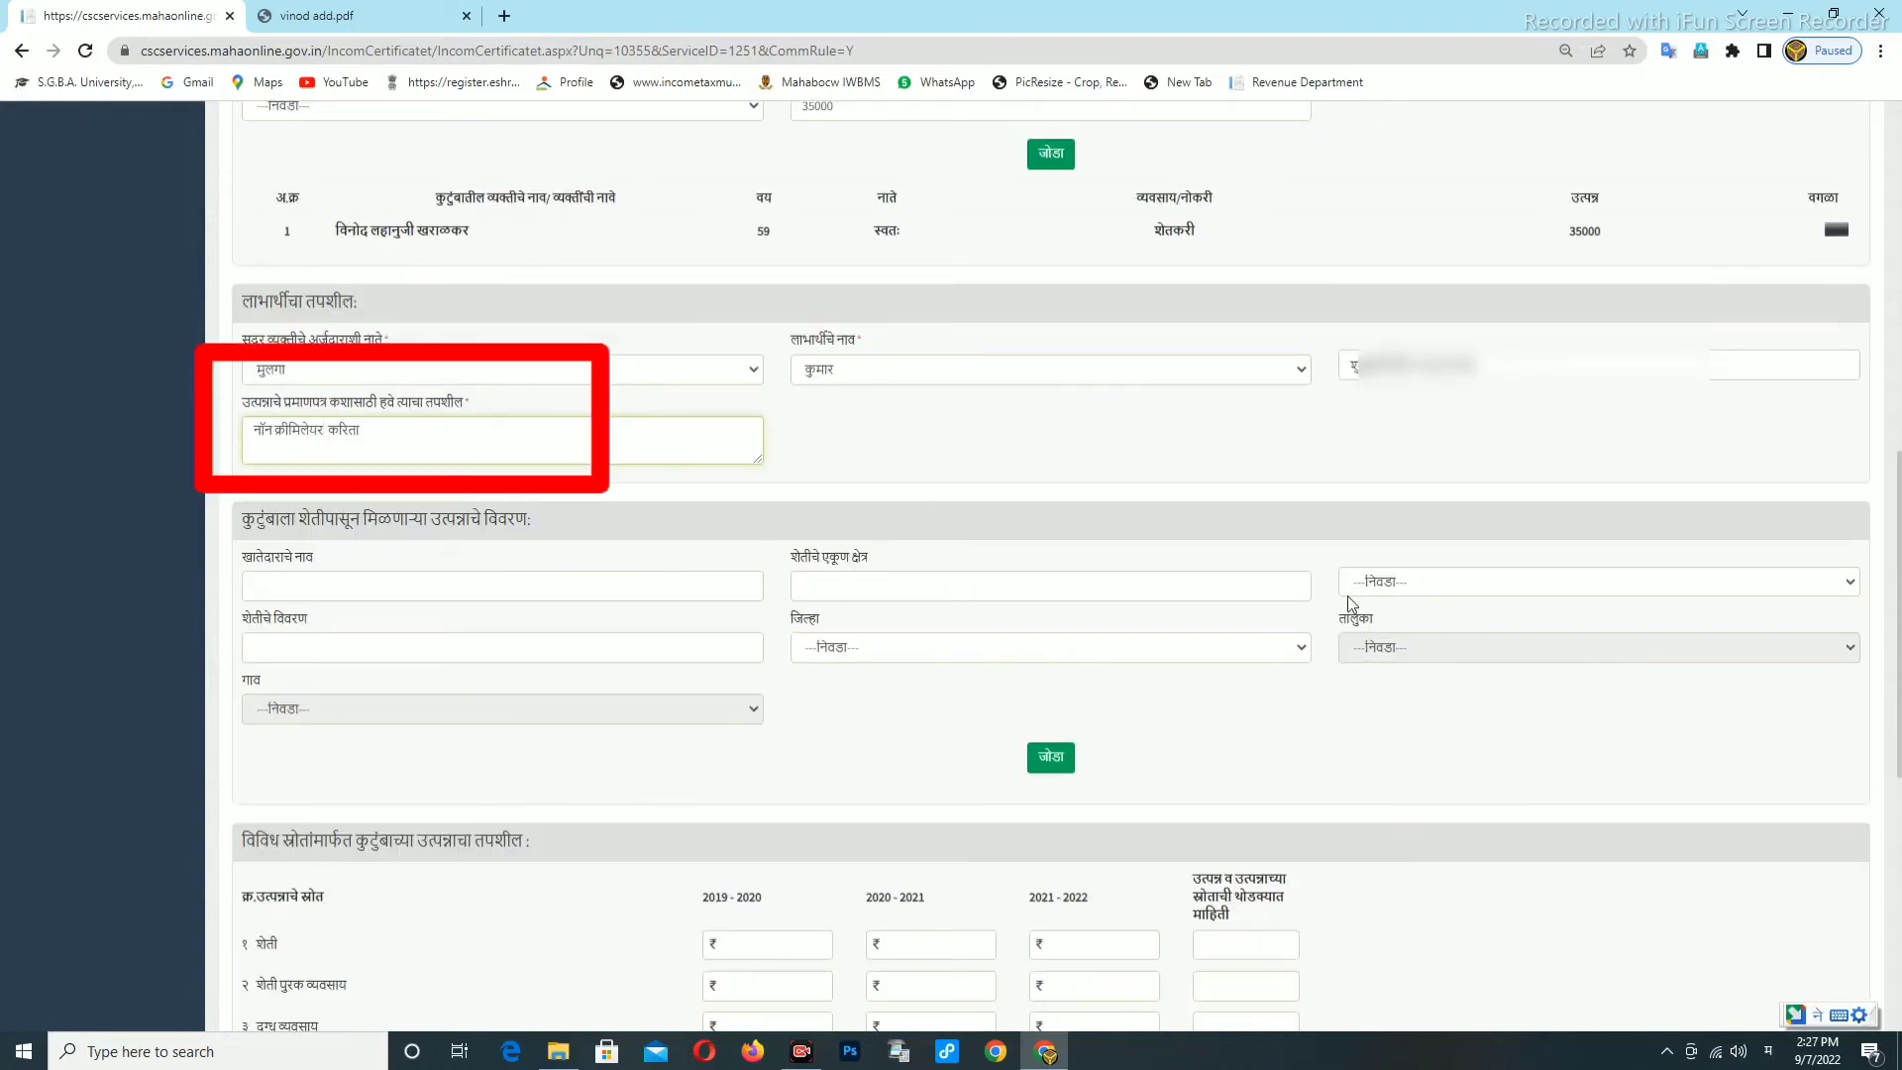
scroll(297, 573, "down", 1)
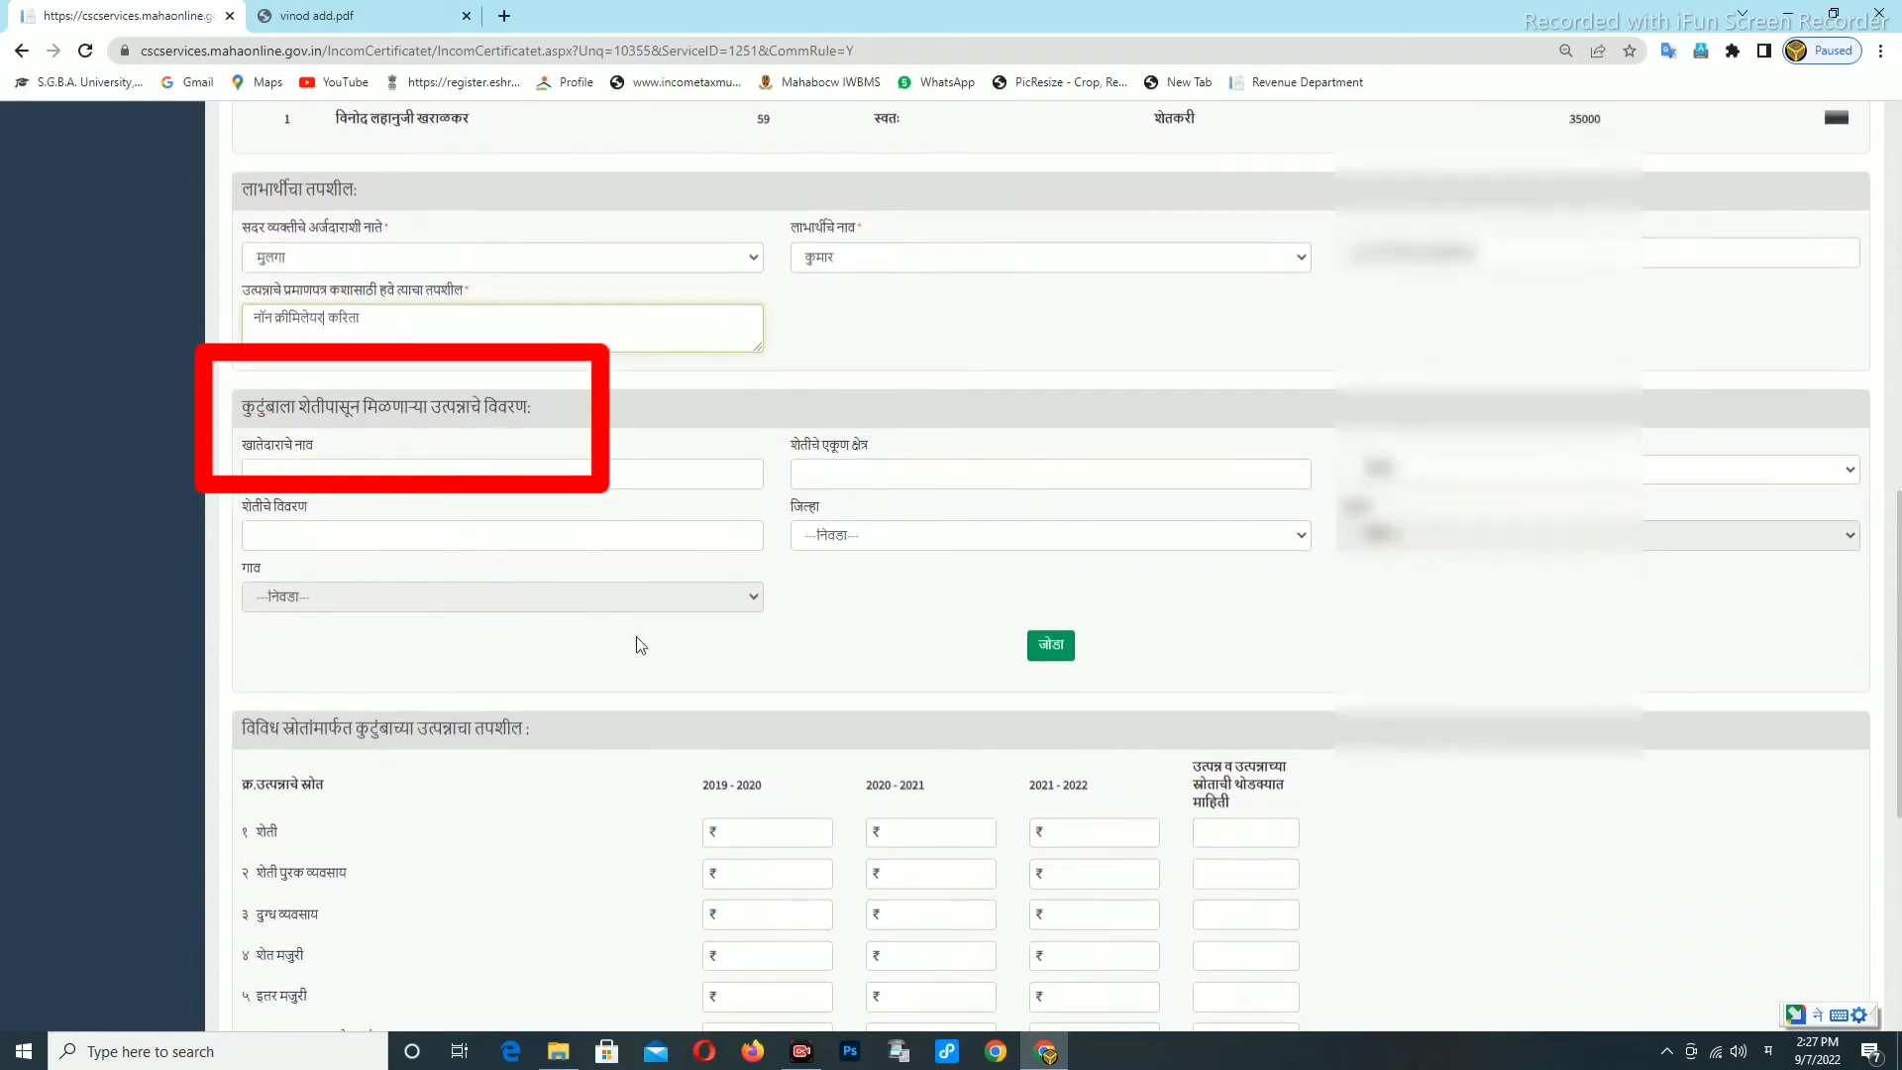
Enter शेती incomes of 30000, 32000 and 35000 for 2019–2022, described as KAPUS.
scroll(637, 644, "down", 1)
left_click(734, 750)
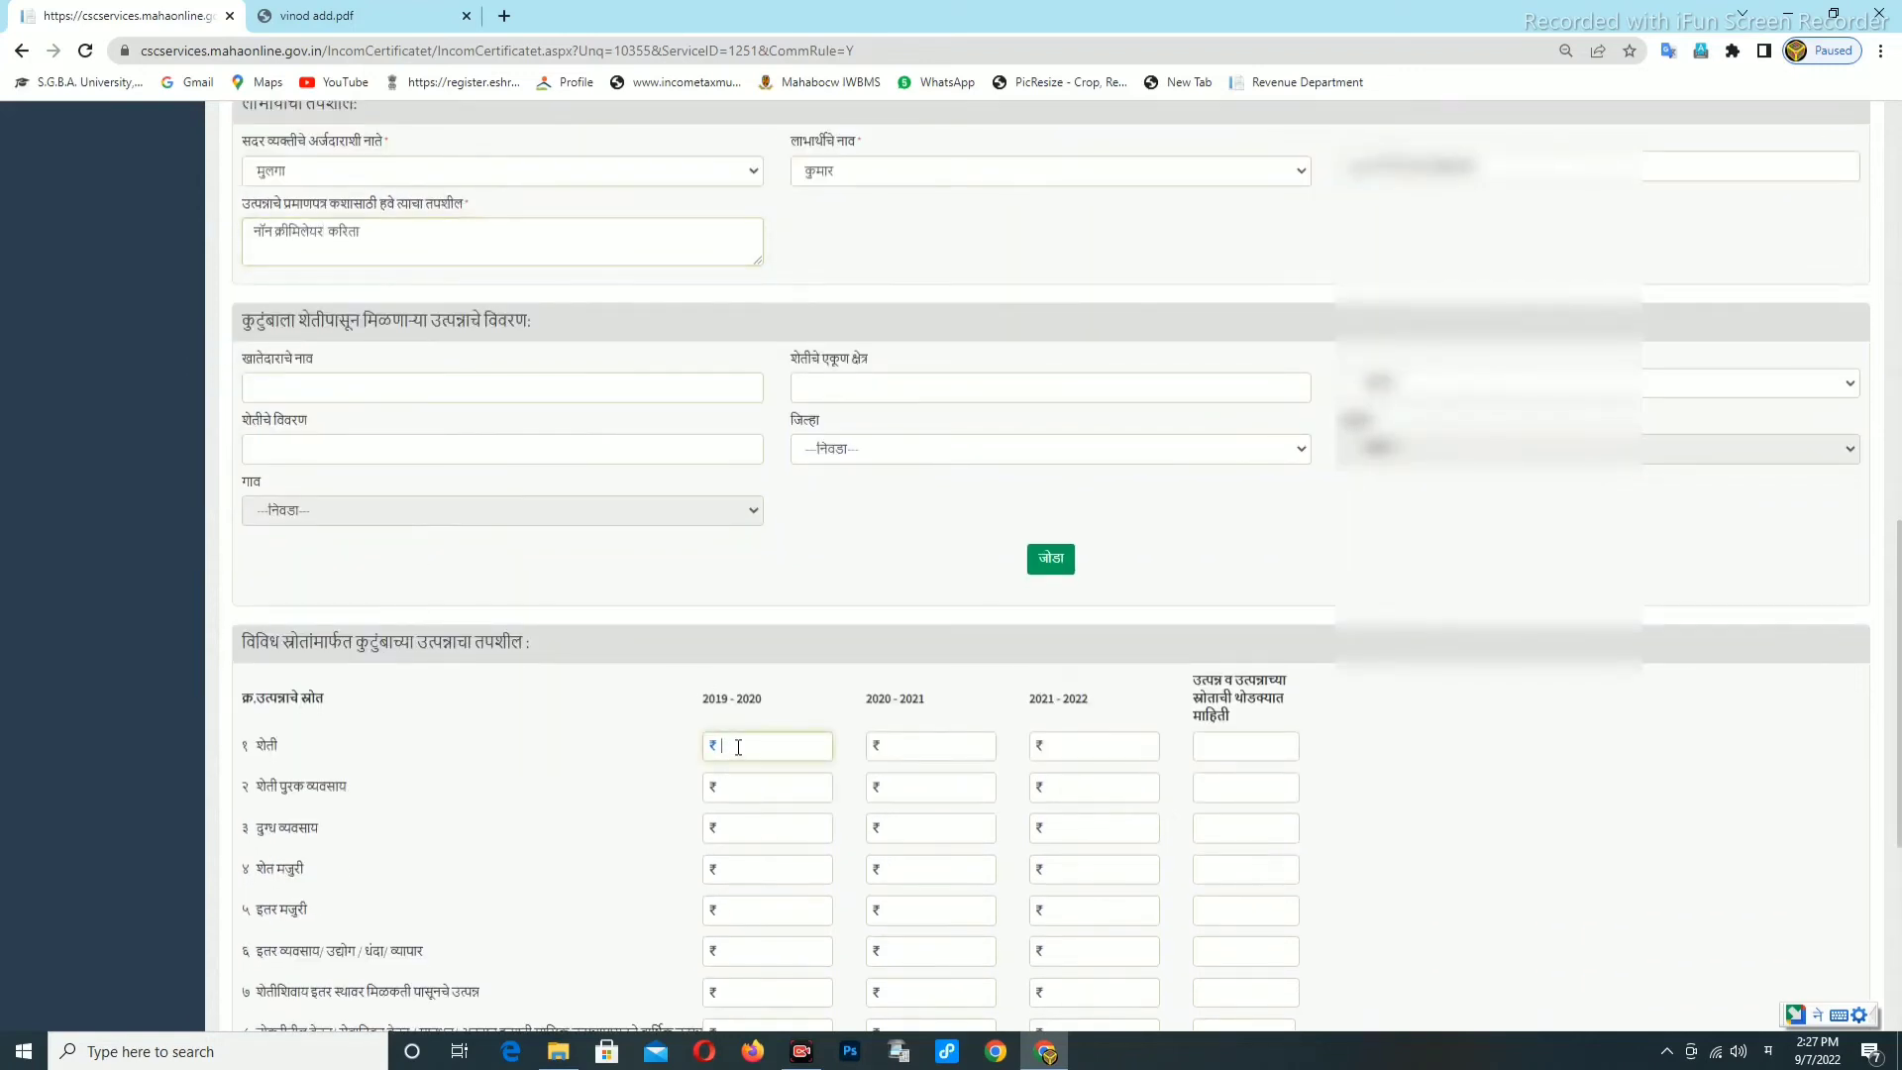
type("30000")
key("Tab")
type("32000")
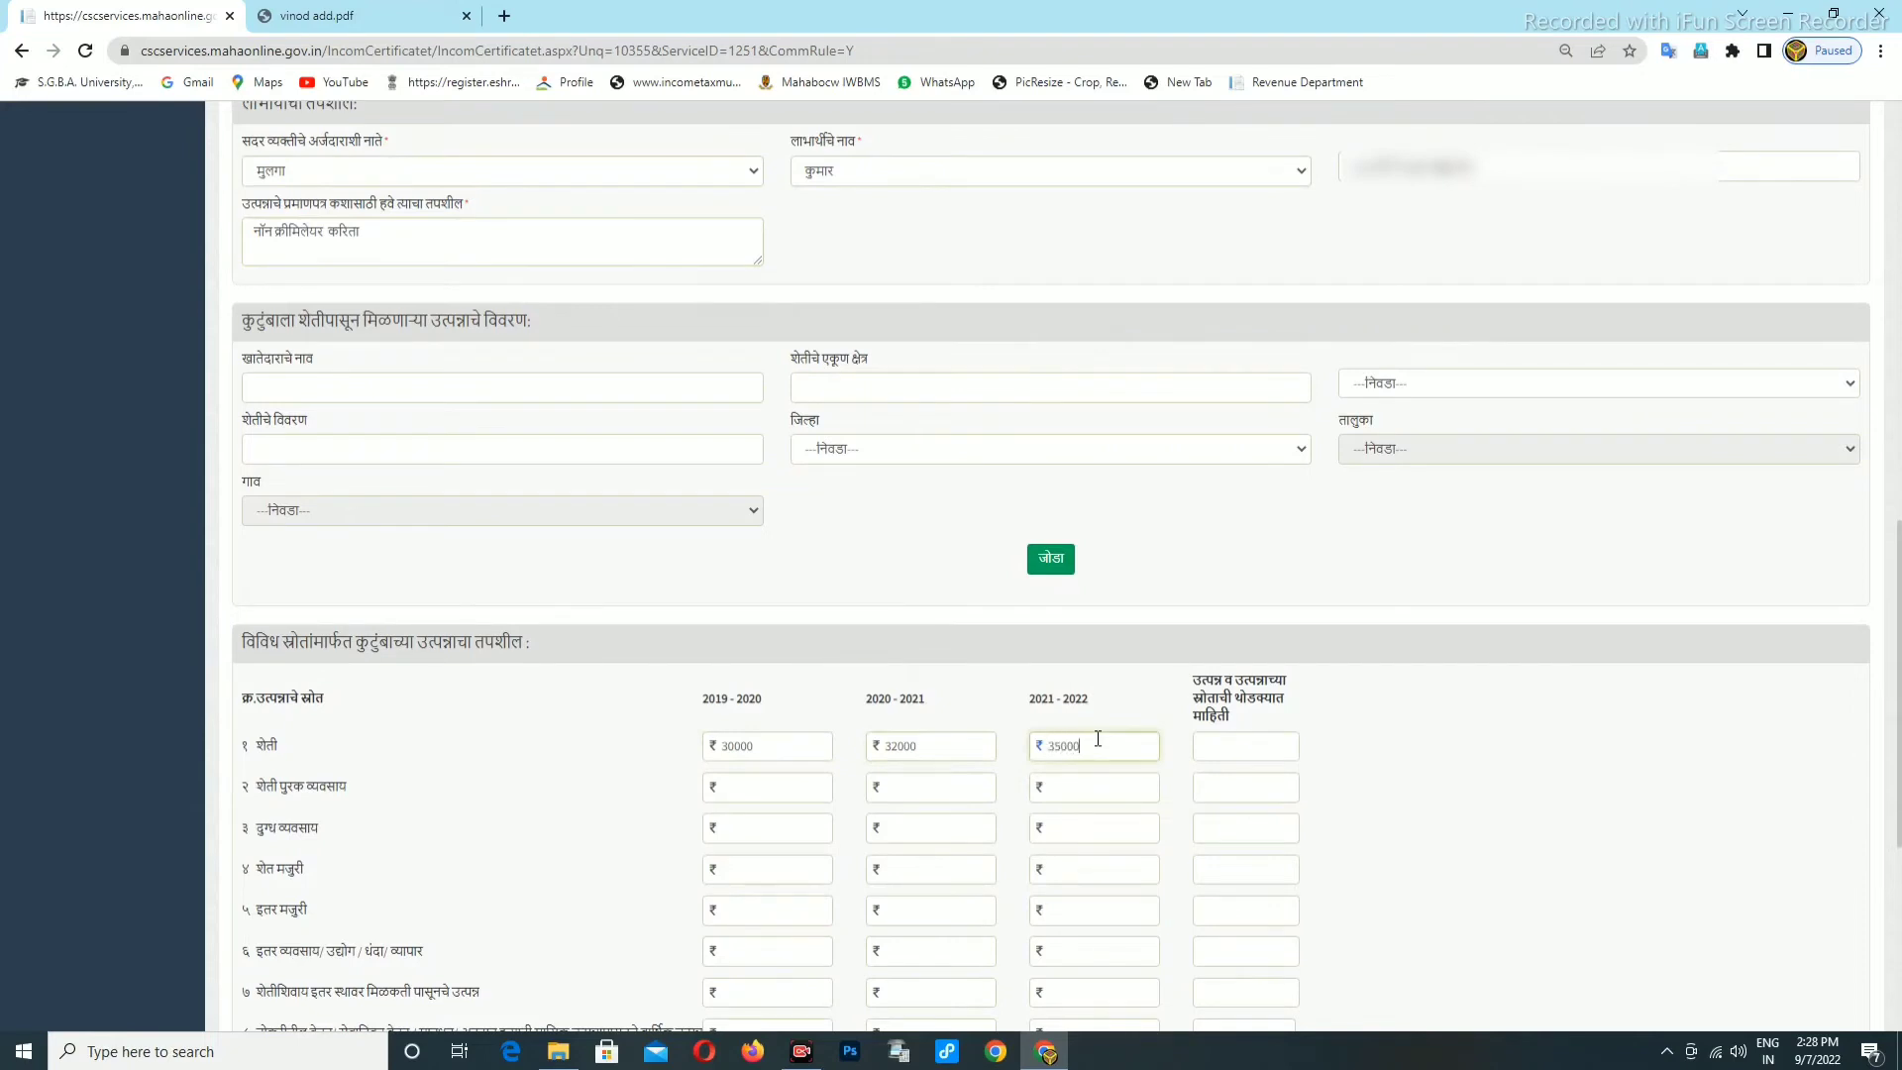
left_click(1246, 743)
type("KAPUS")
left_click(1238, 788)
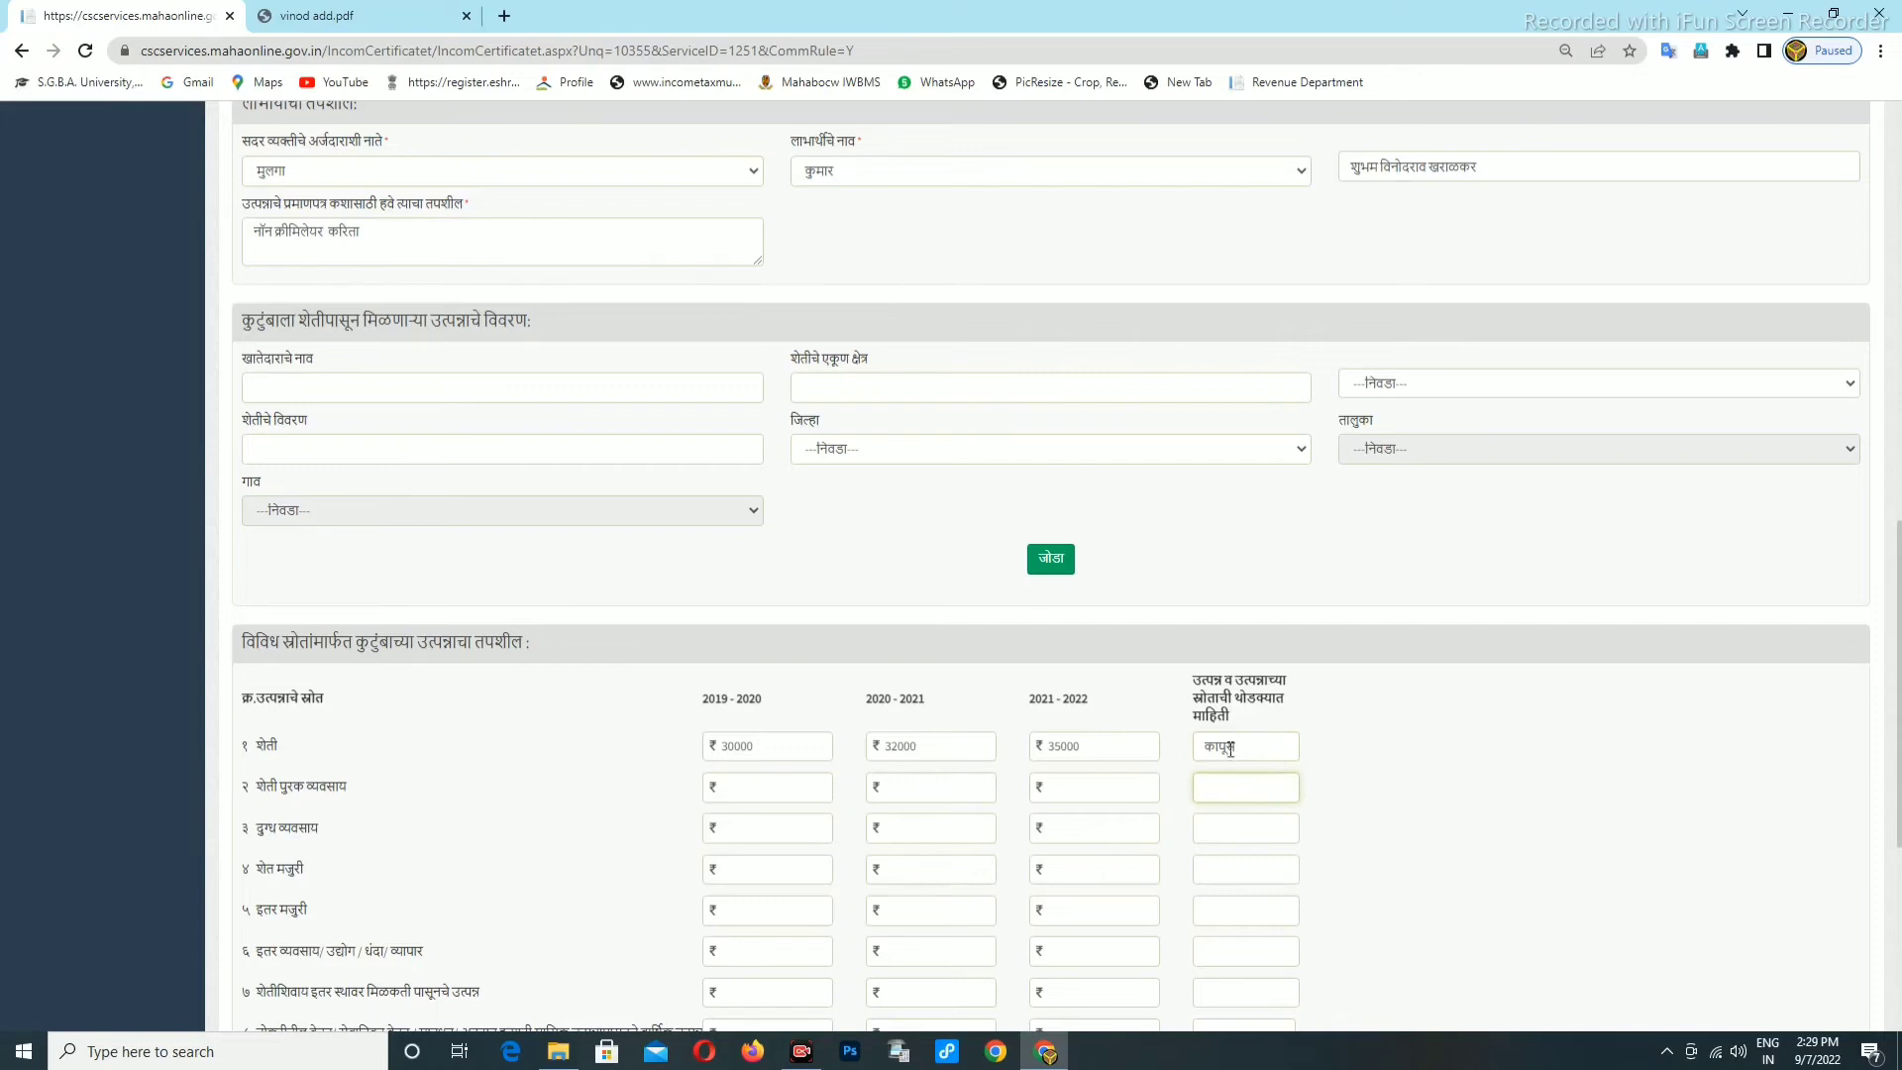
scroll(1209, 773, "down", 5)
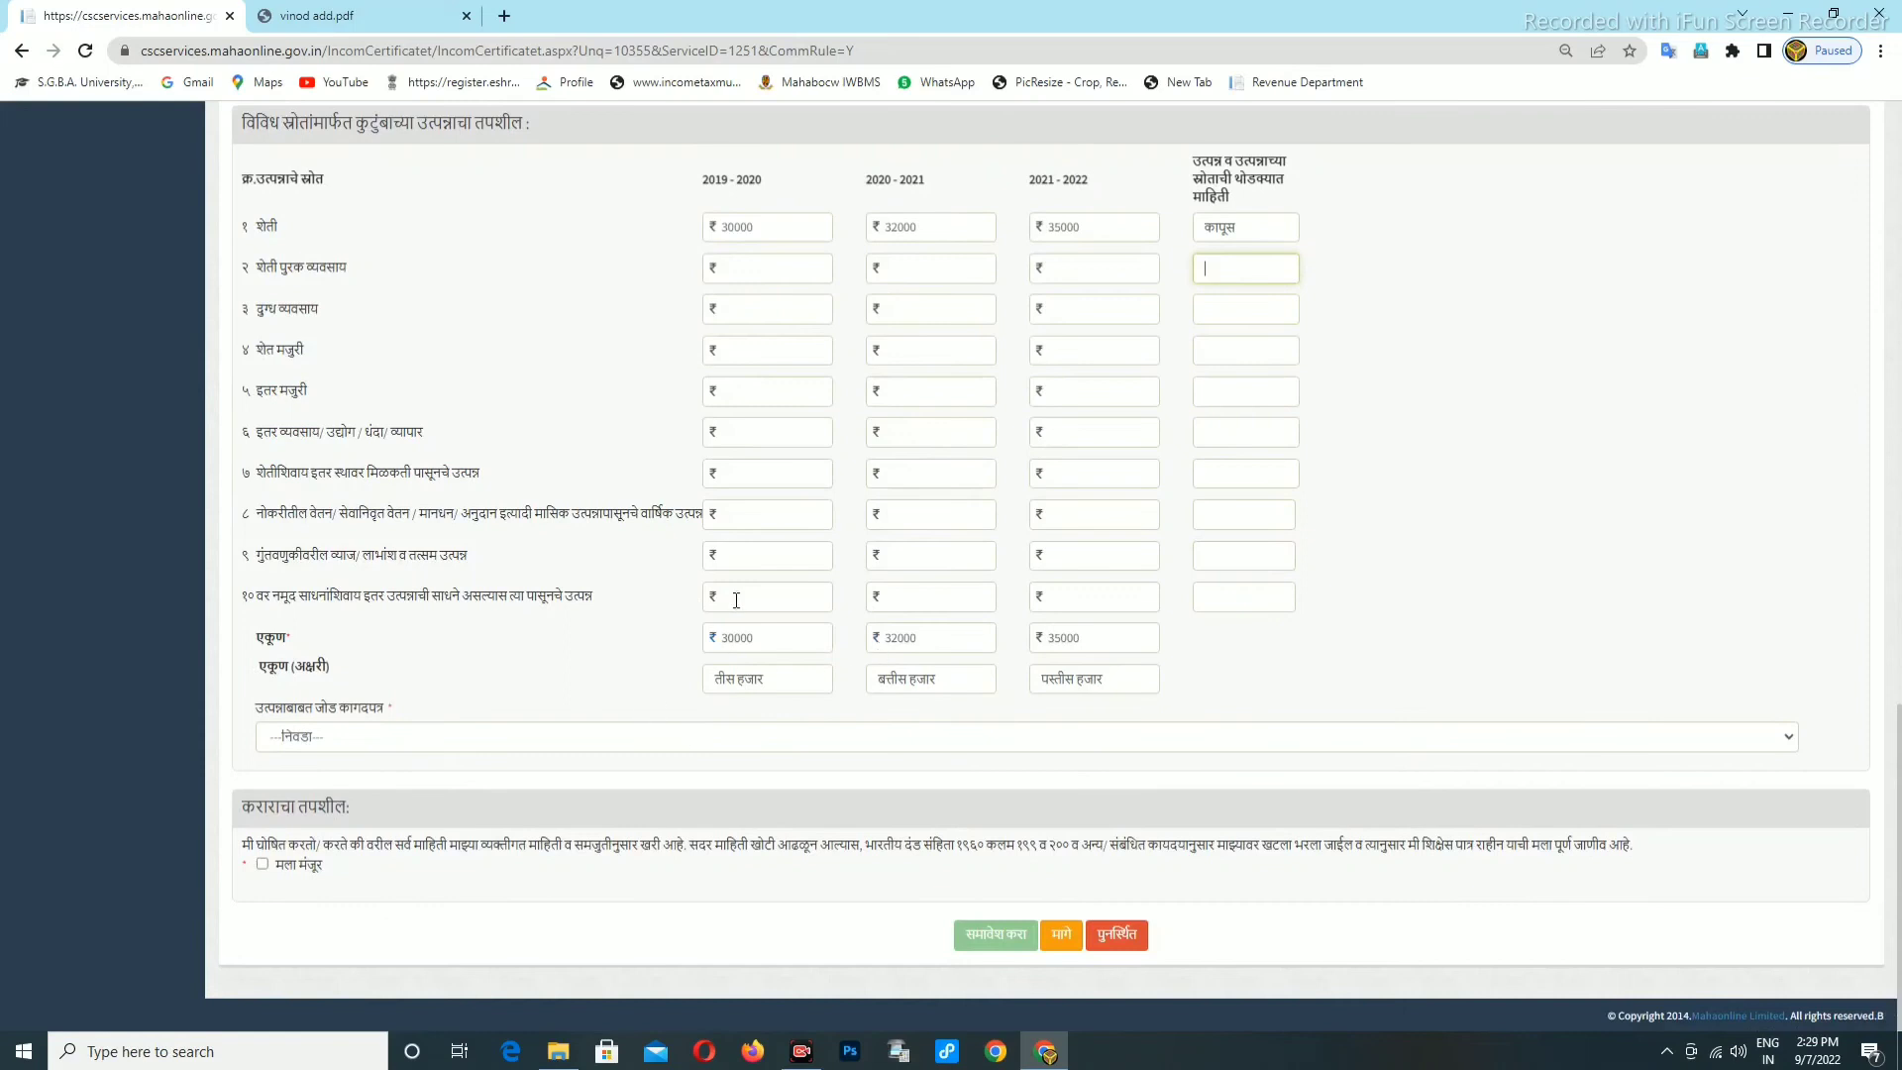
Choose तलाठी अहवाल as the supporting income document.
scroll(1197, 565, "up", 3)
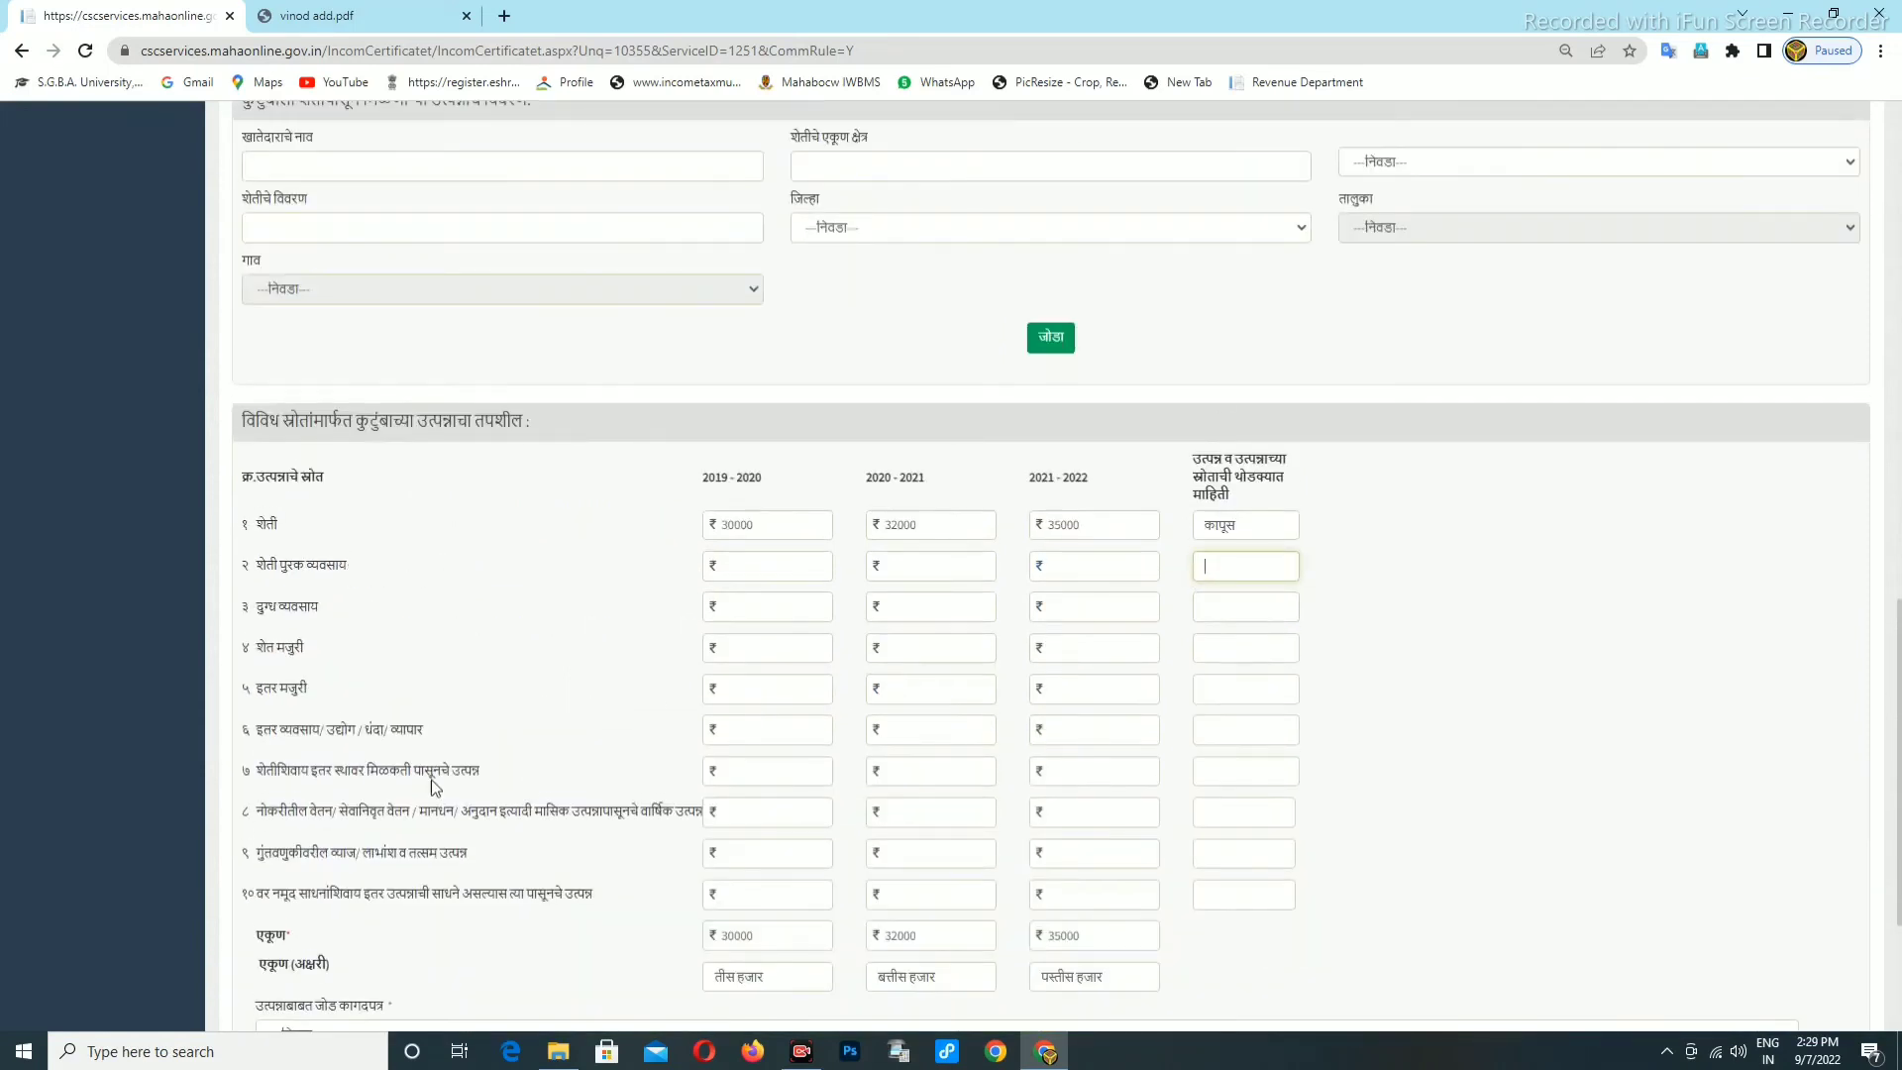
scroll(431, 780, "down", 1)
left_click(324, 930)
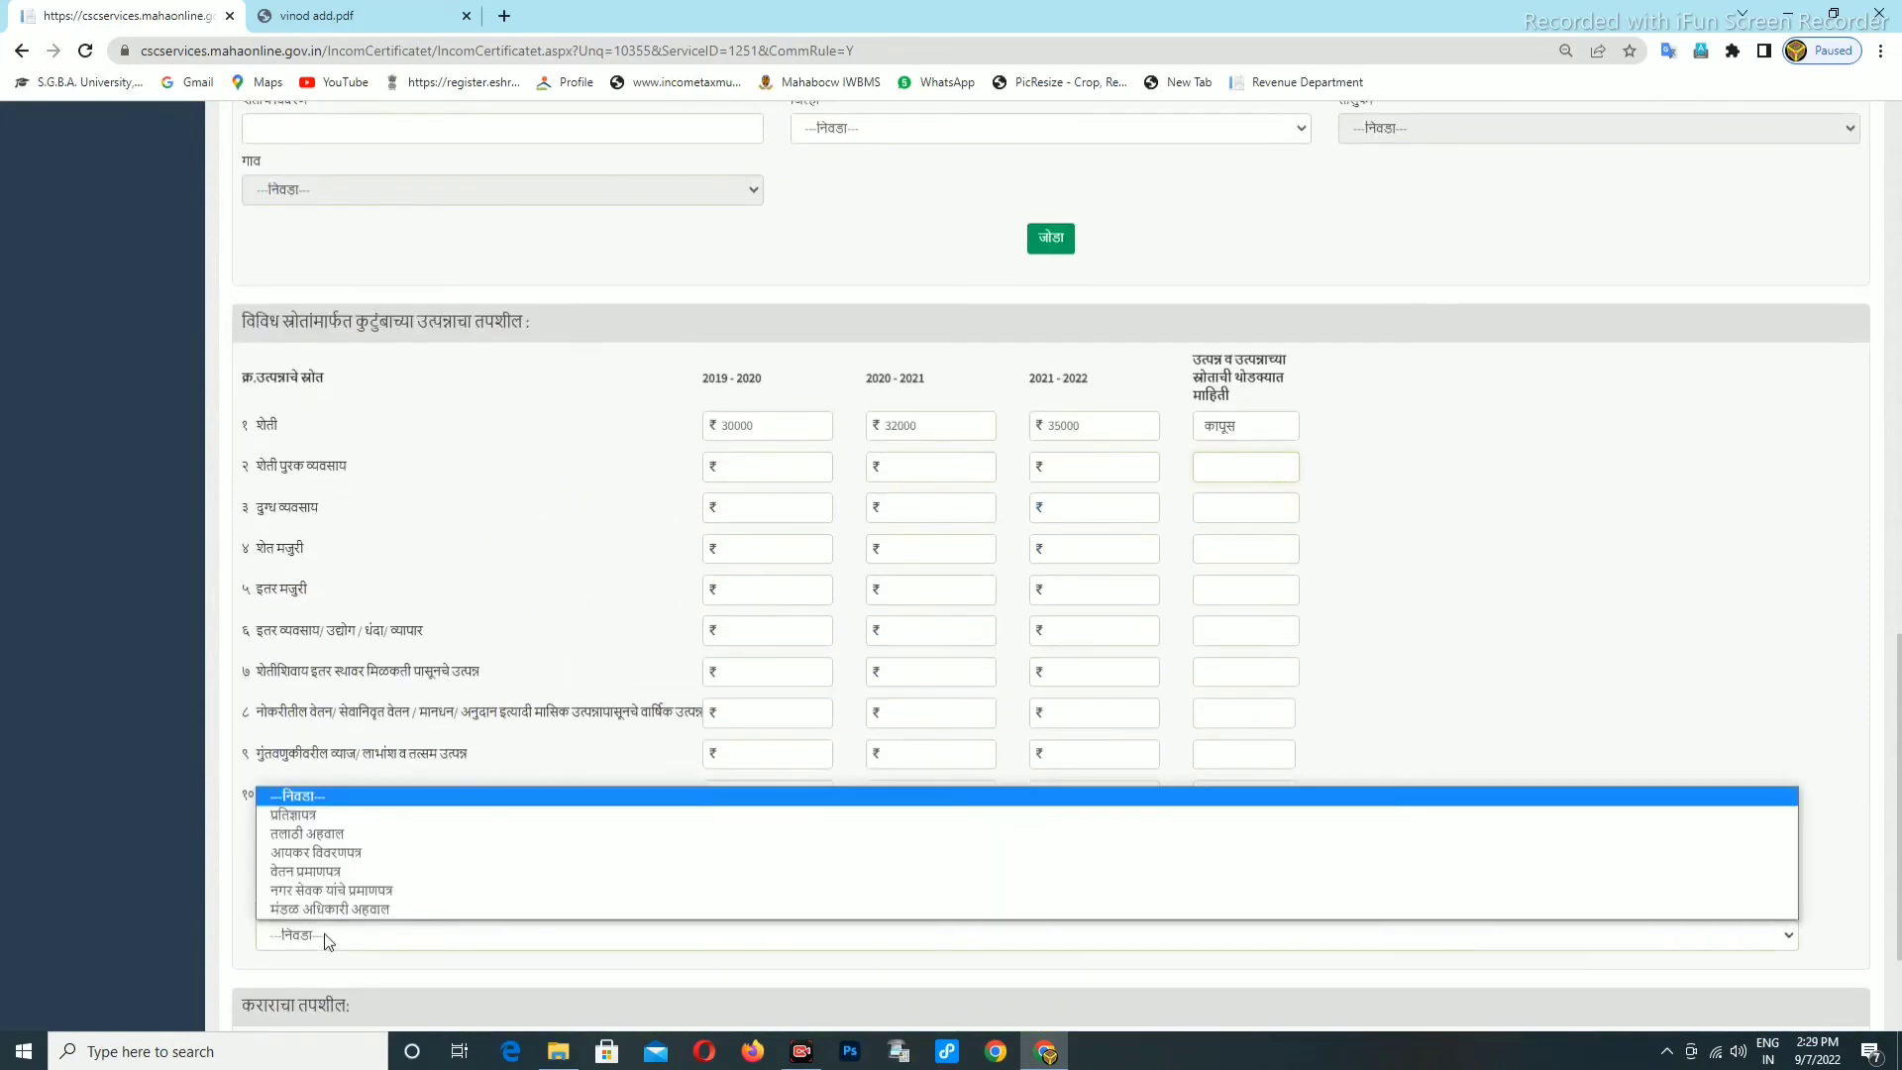
left_click(310, 842)
scroll(624, 780, "down", 2)
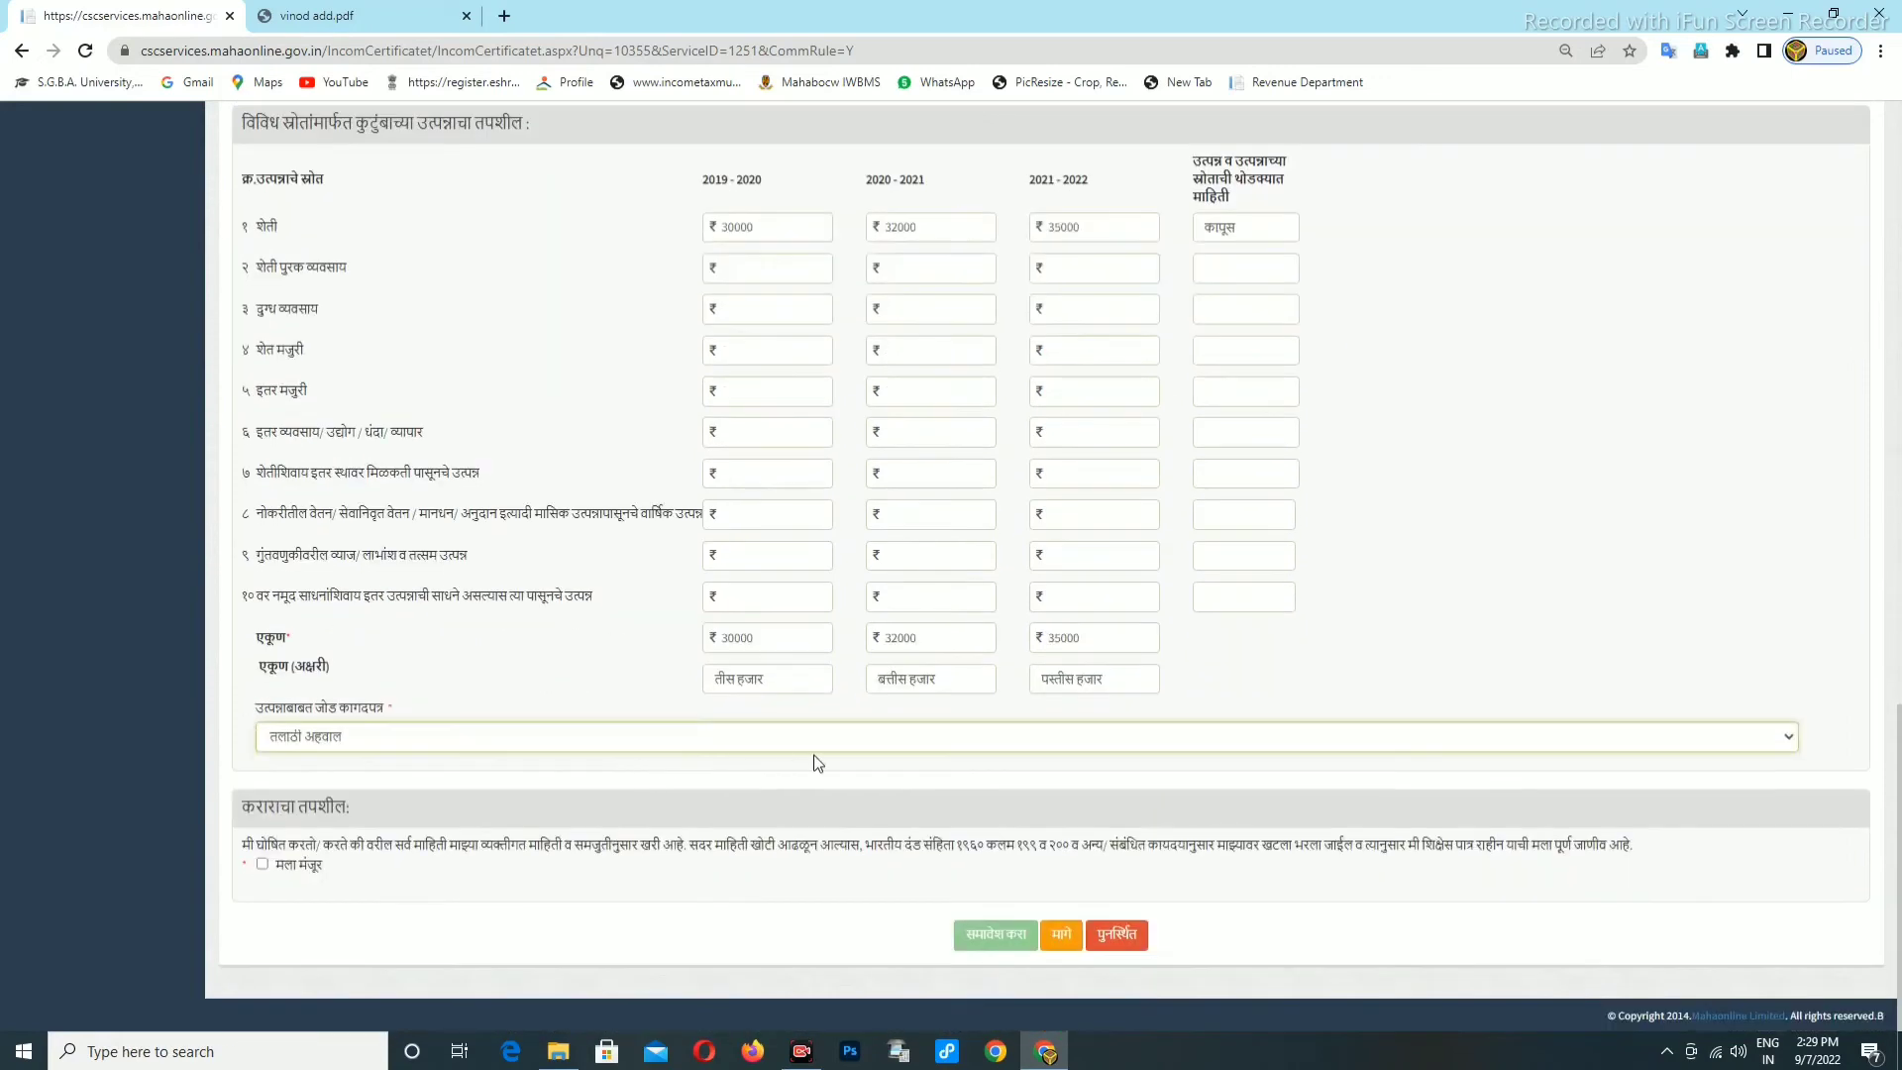
scroll(1180, 701, "up", 1)
Tick the मला मंजूर declaration and submit the form with समावेश करा.
scroll(1210, 666, "up", 3)
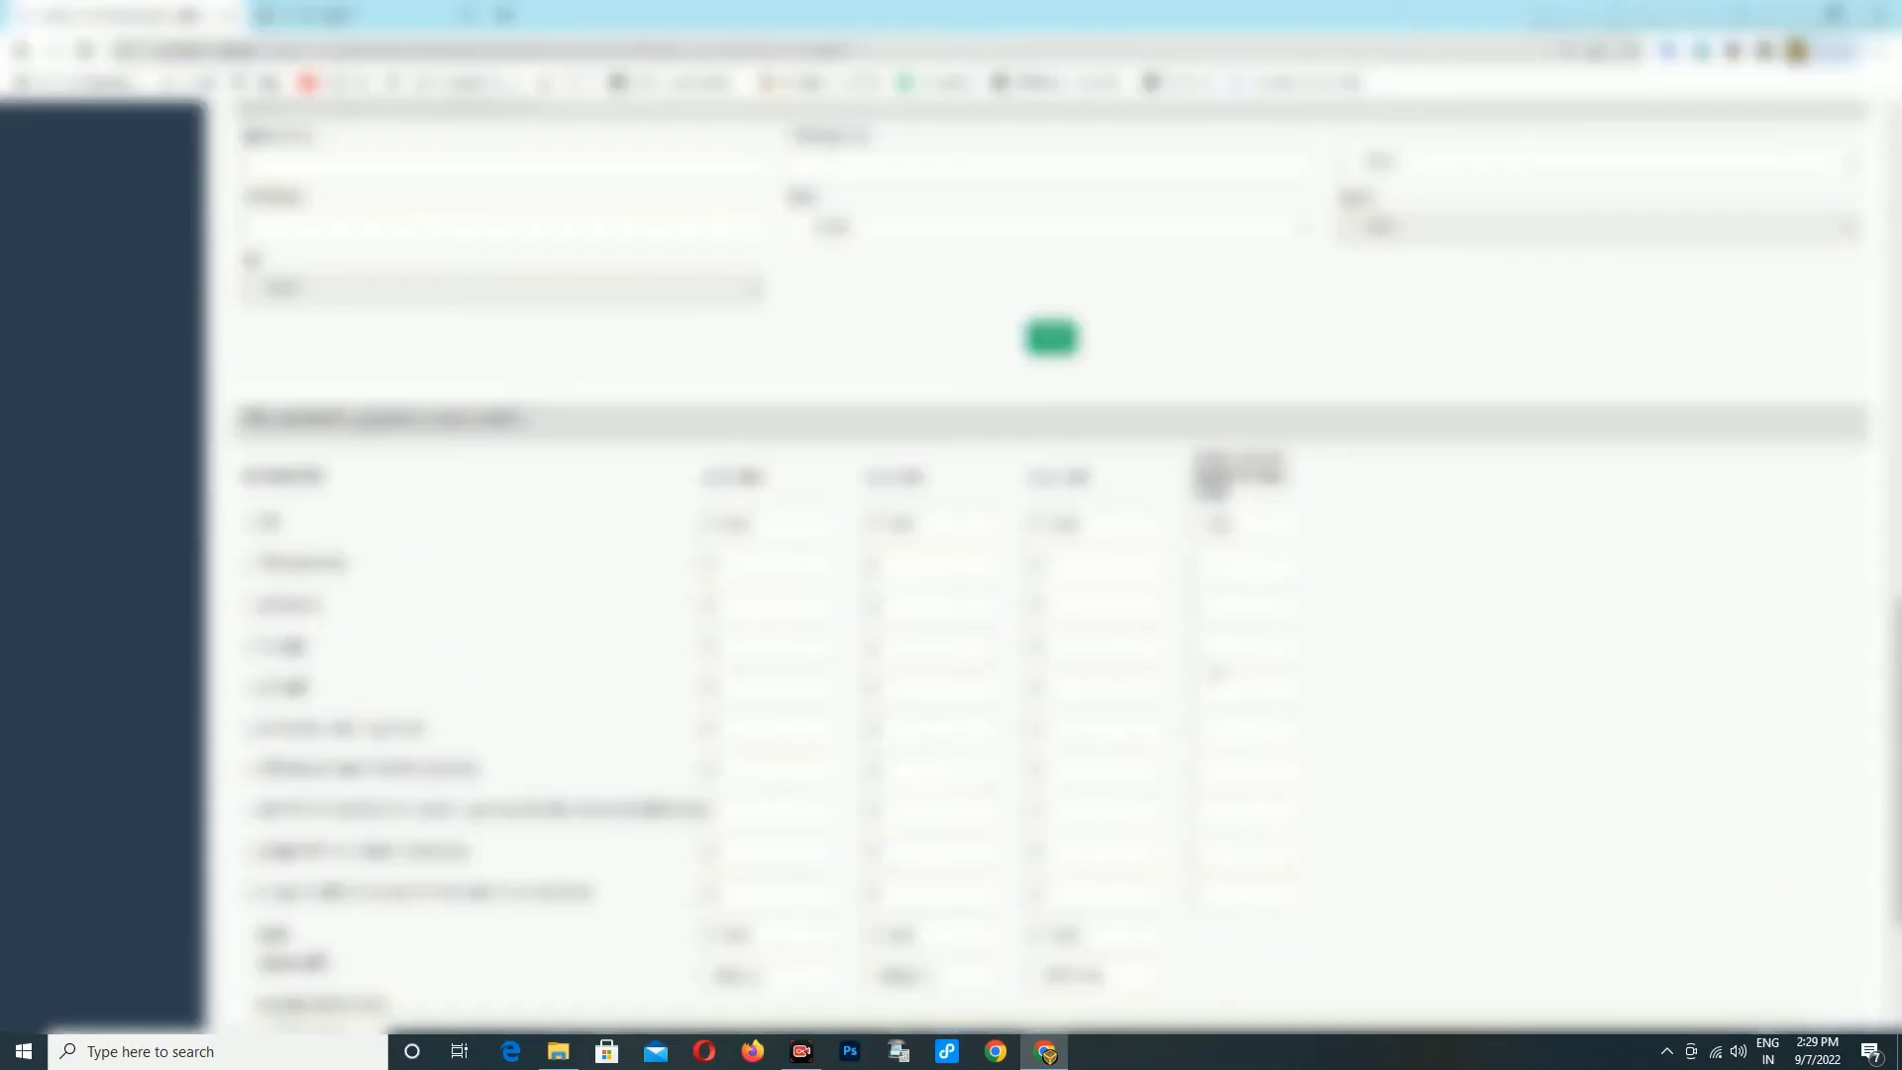
scroll(1218, 659, "up", 3)
scroll(1219, 659, "up", 1)
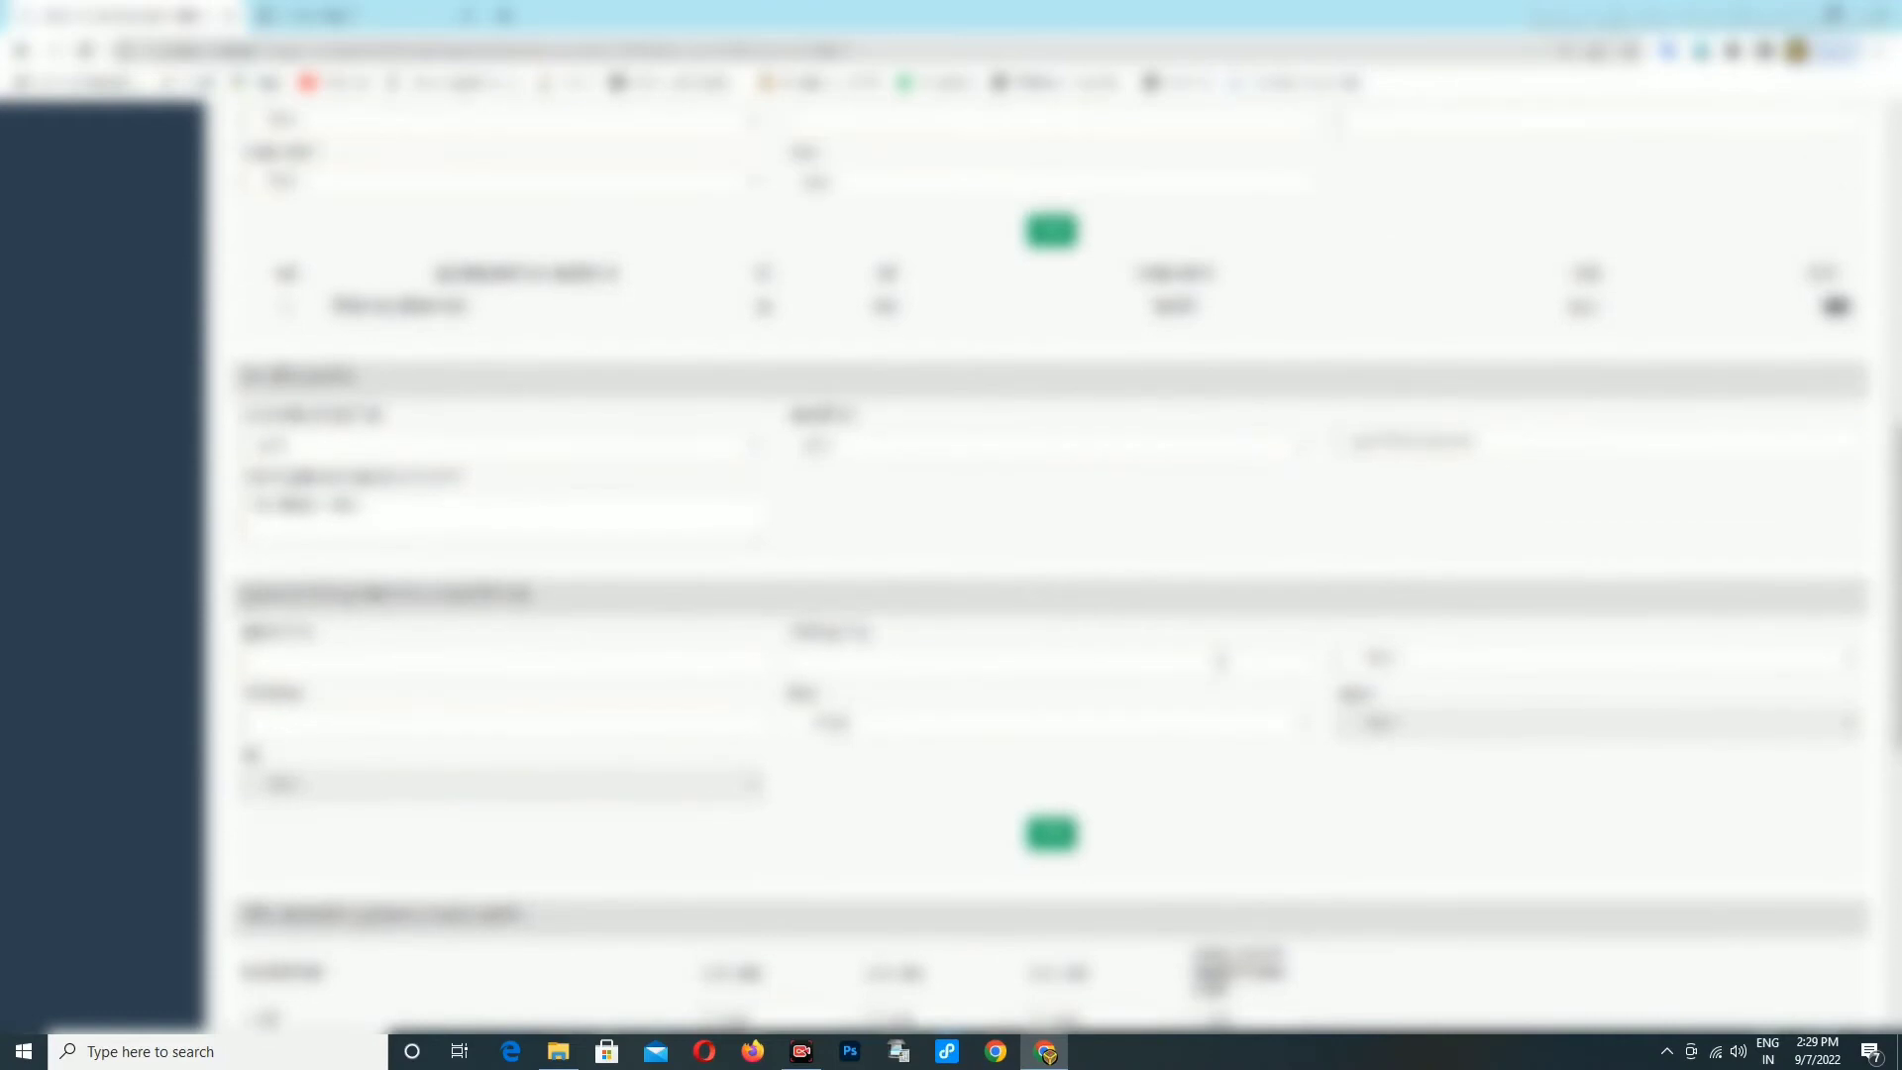
scroll(1225, 649, "up", 2)
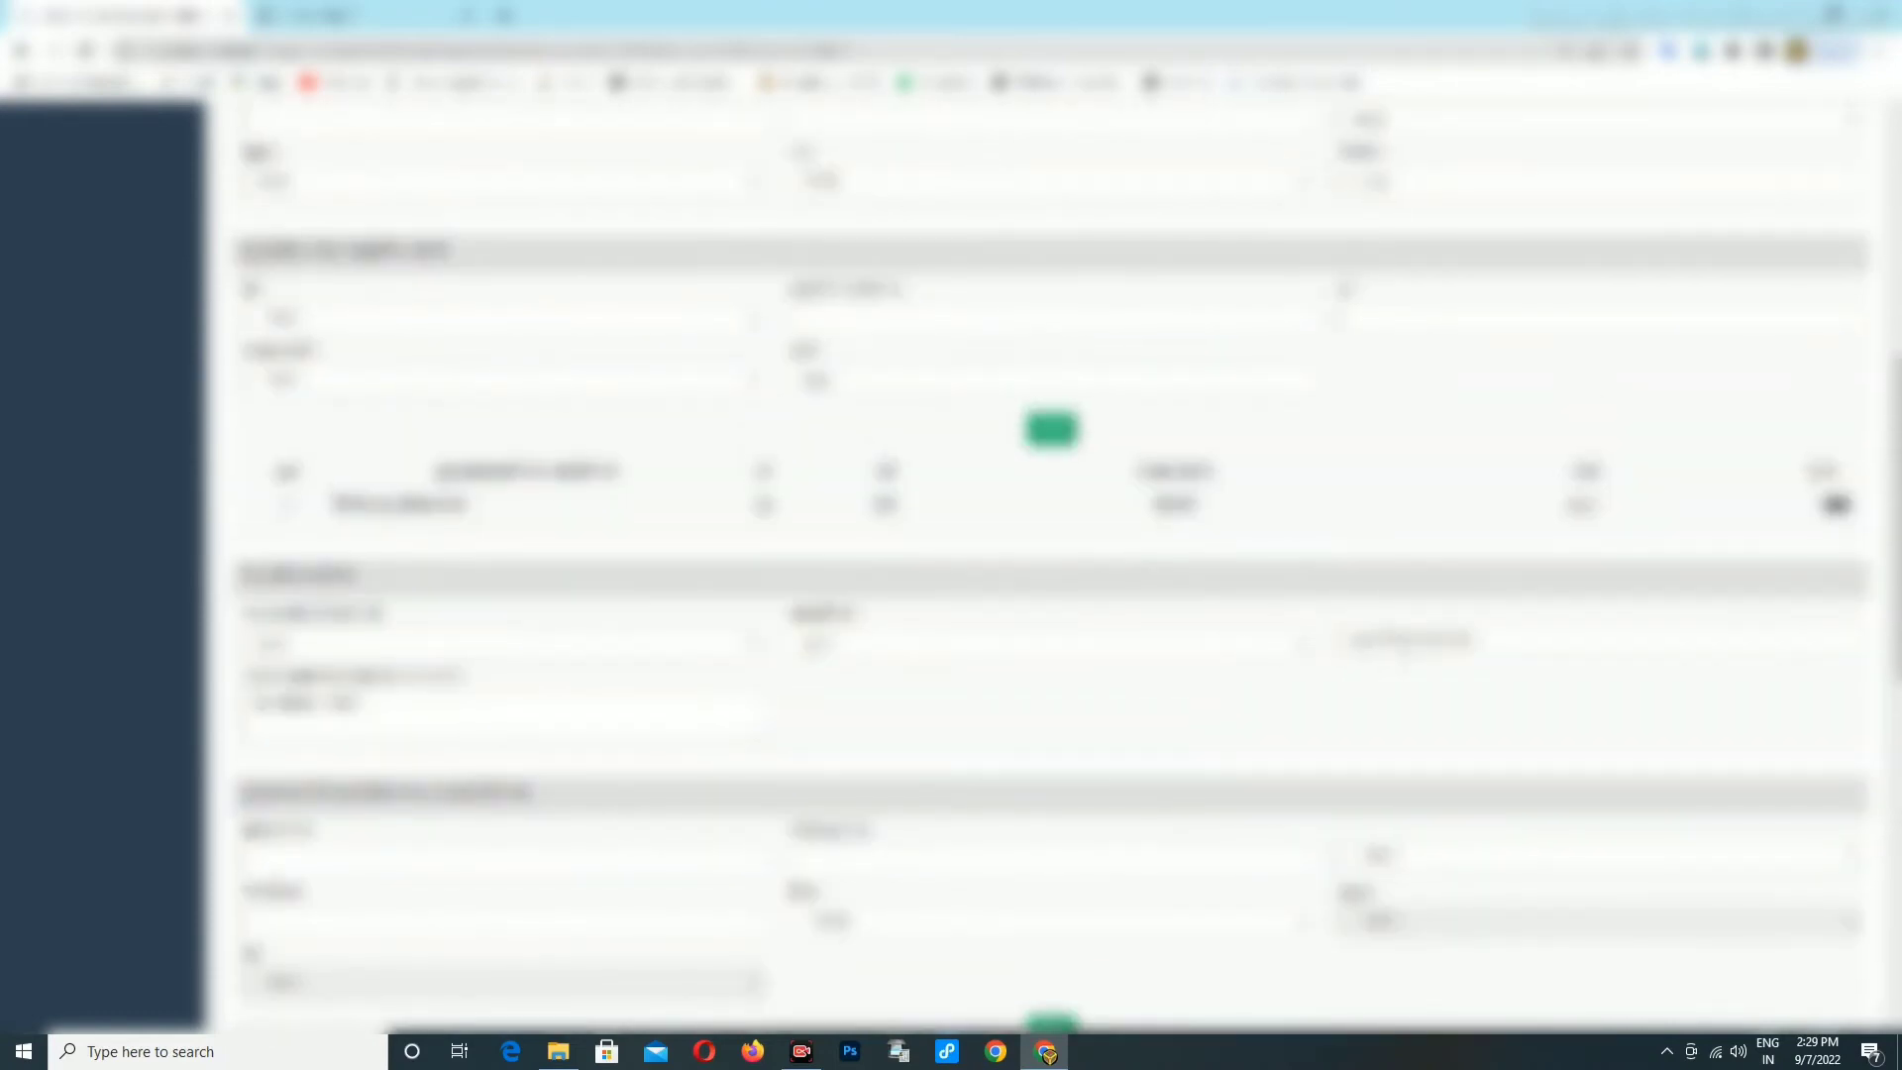
scroll(1113, 609, "down", 2)
scroll(1120, 606, "down", 5)
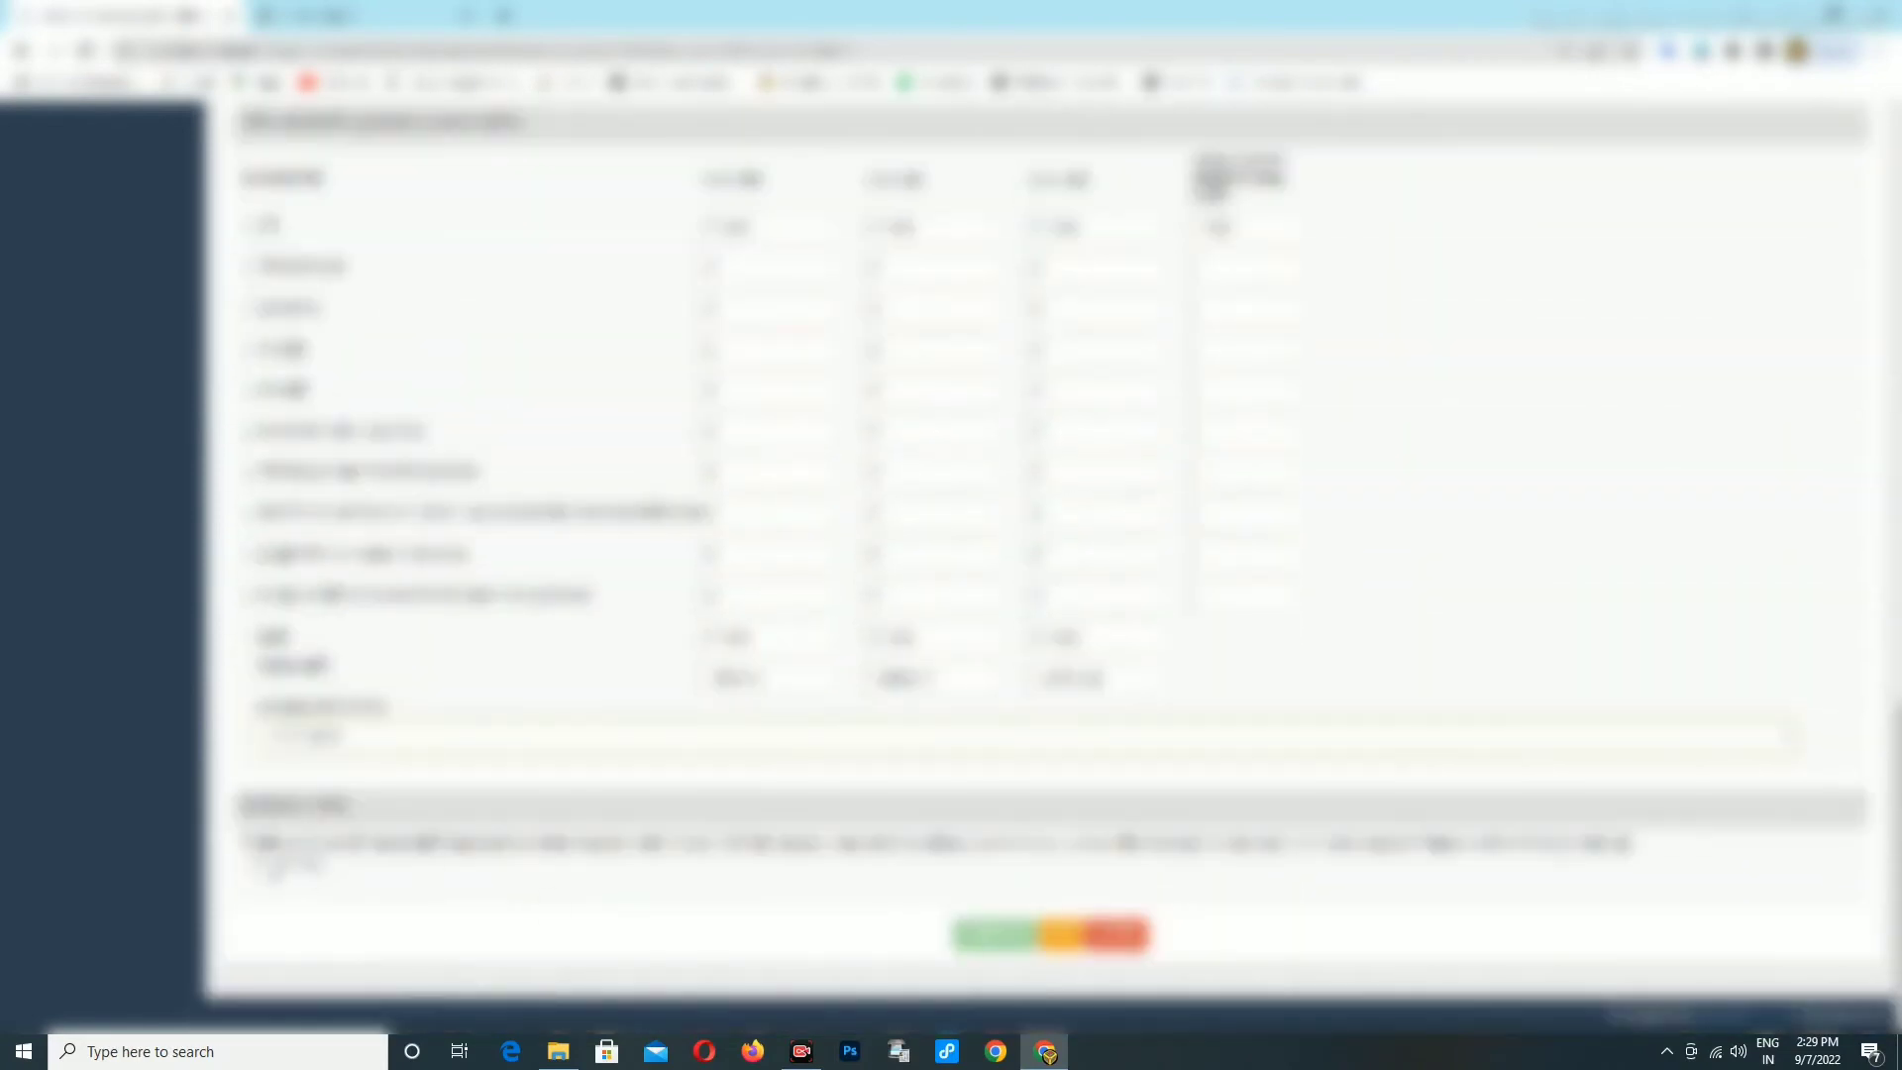
left_click(263, 865)
left_click(995, 934)
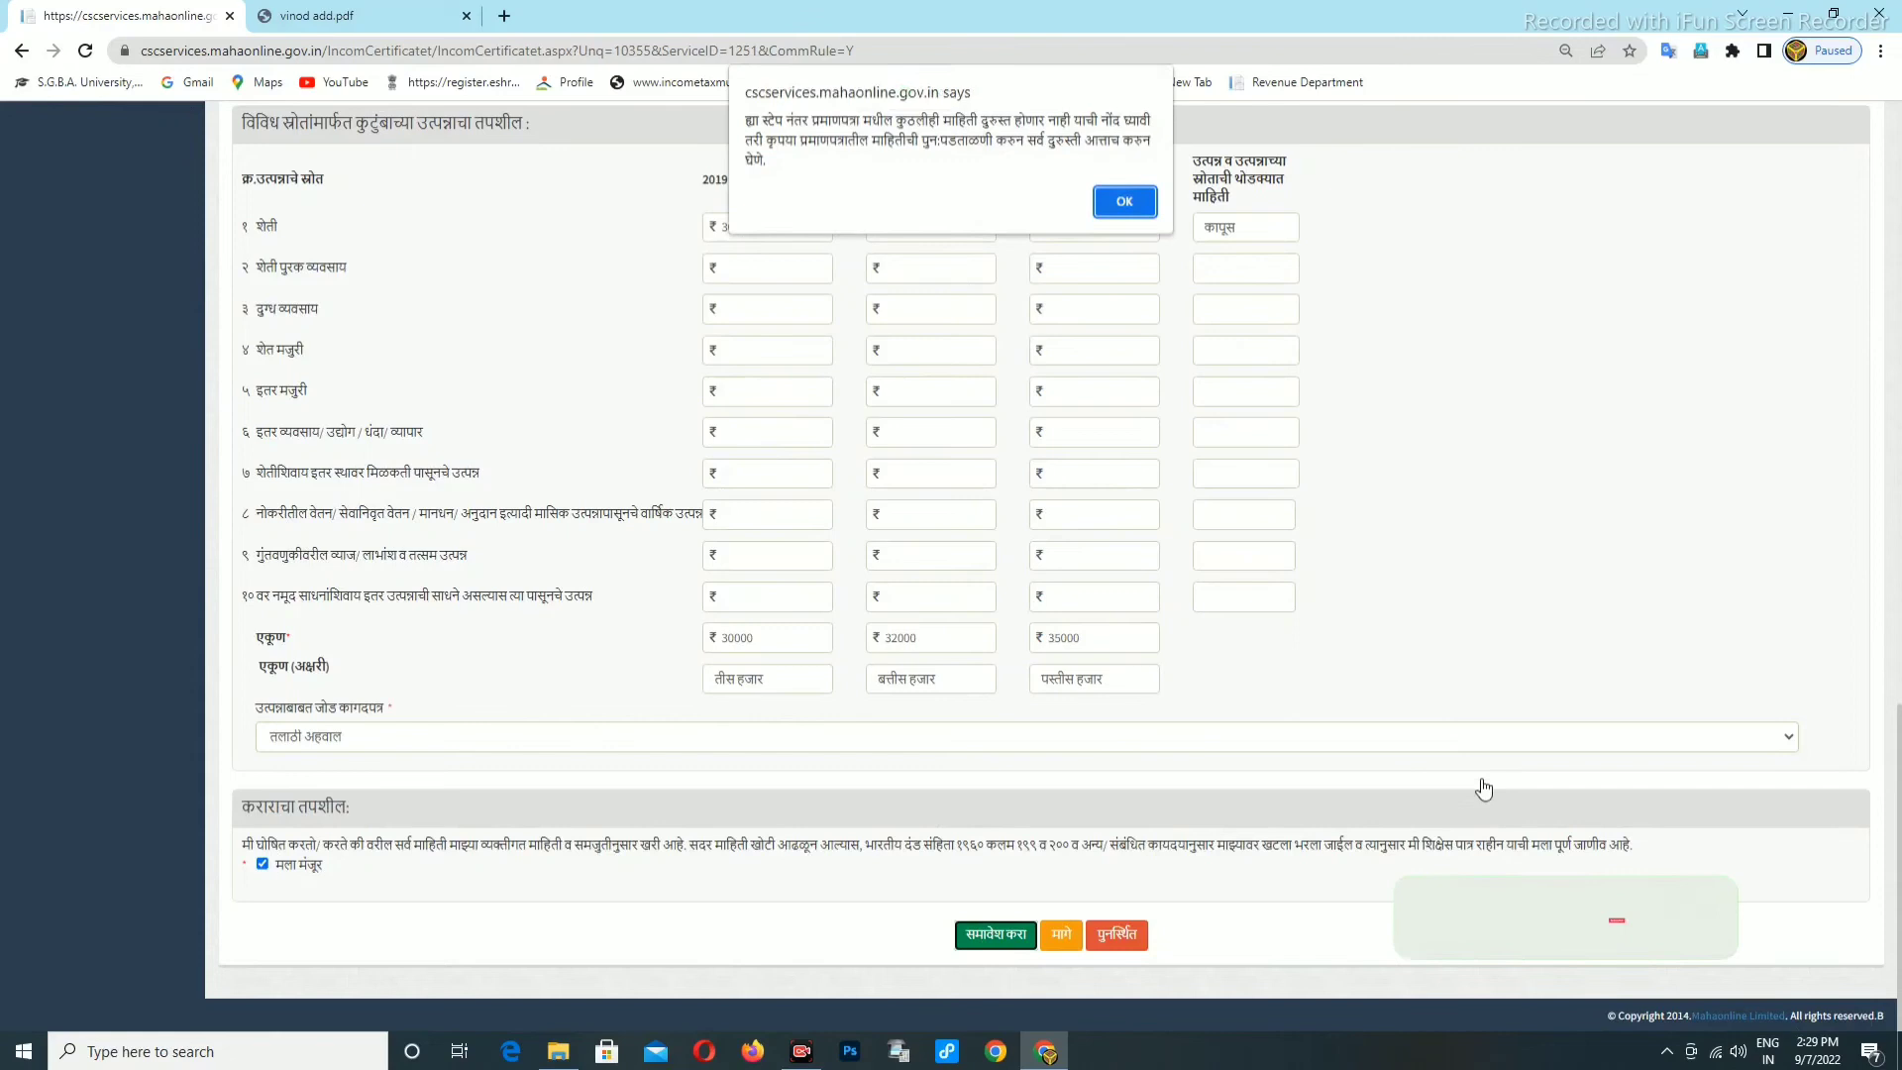
Acknowledge the recheck warning and proceed from the saved application to document upload.
left_click(1119, 203)
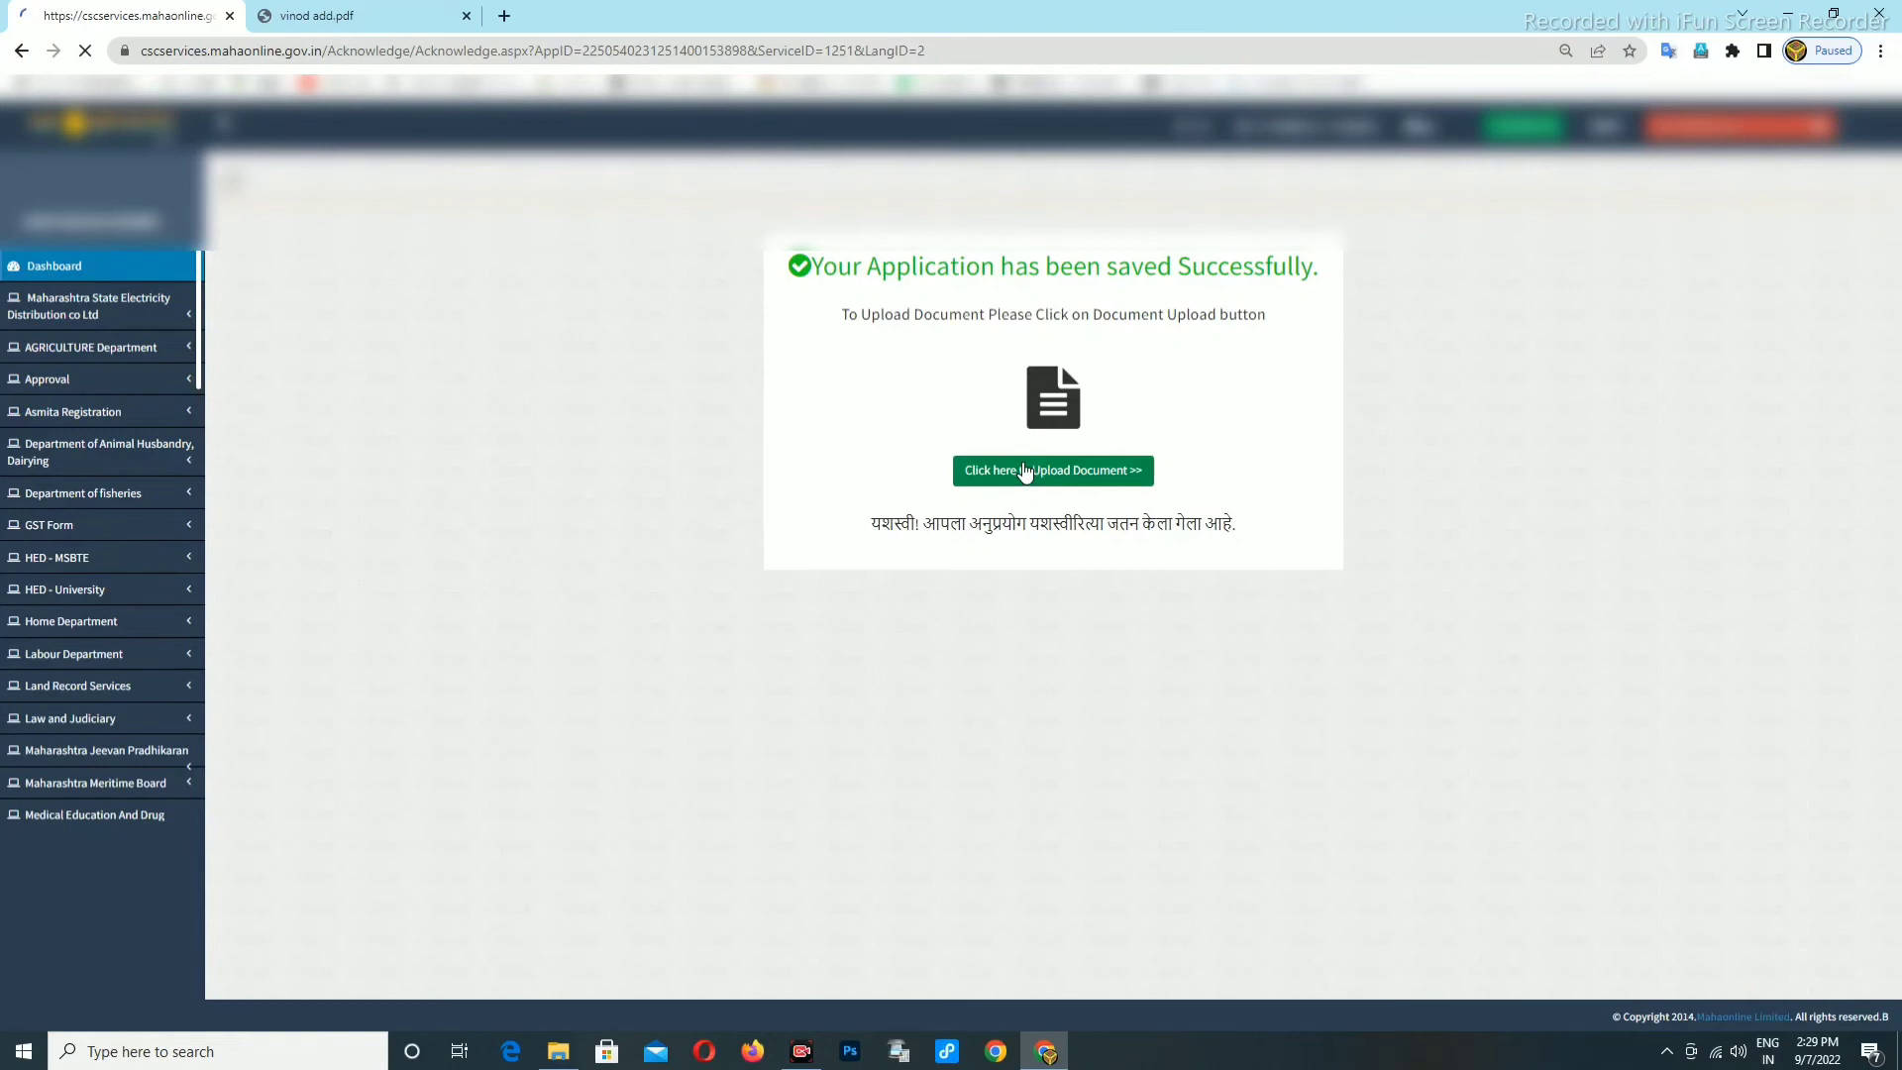
left_click(1022, 459)
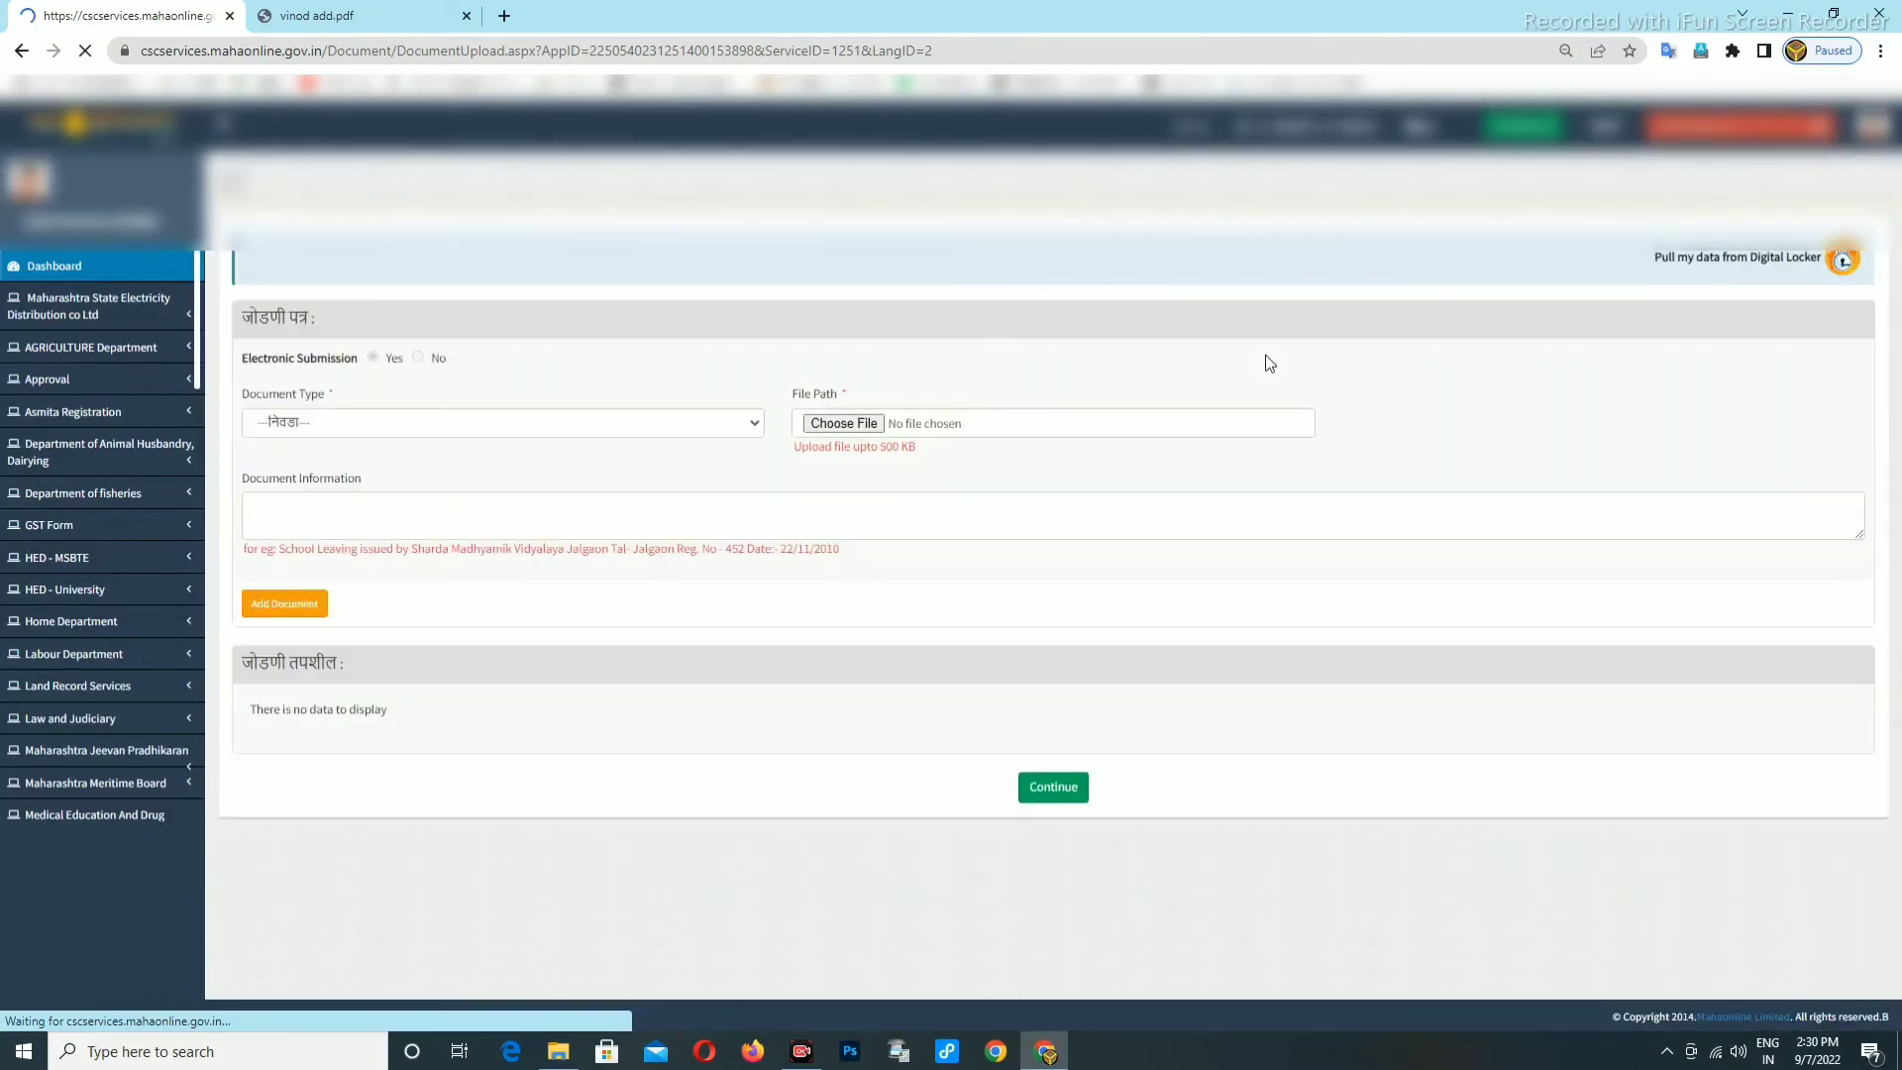
Upload the Aadhaar card scan from recent files as the आधार कार्ड document.
left_click(431, 426)
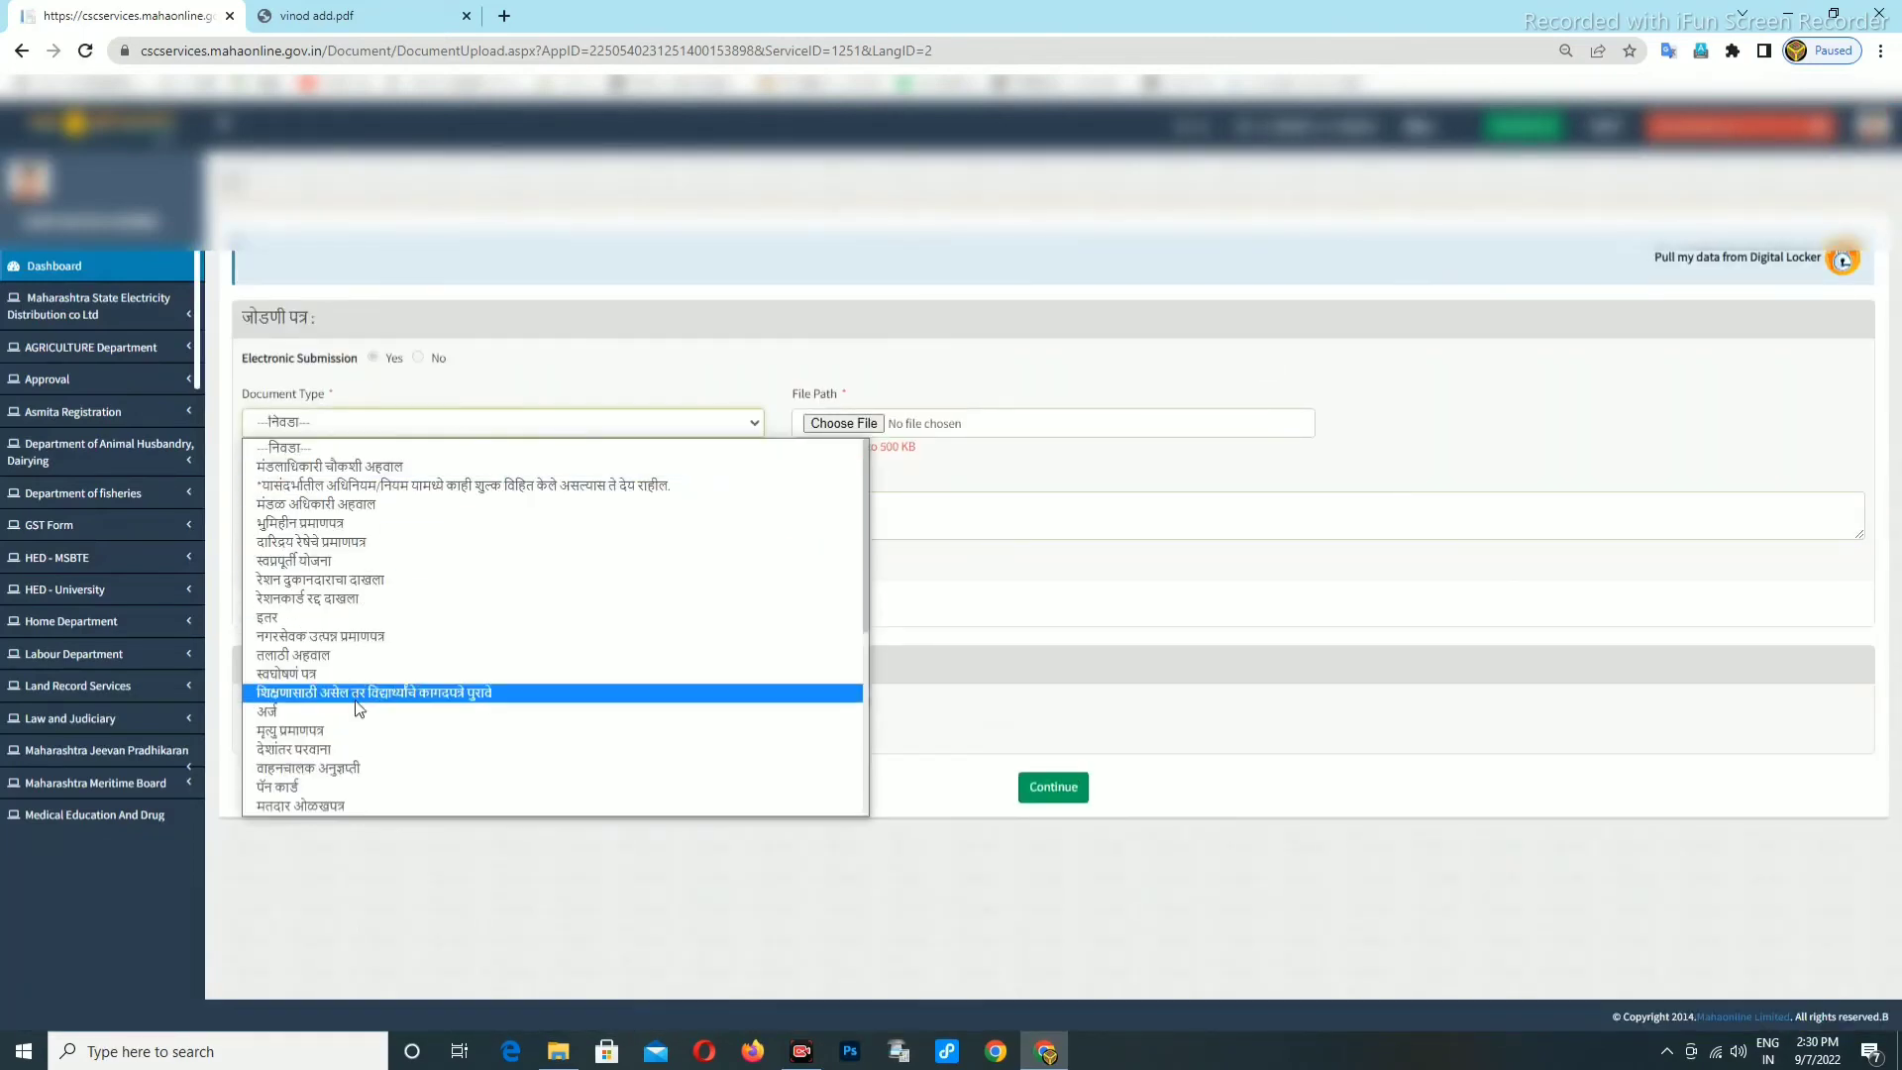
scroll(315, 778, "down", 1)
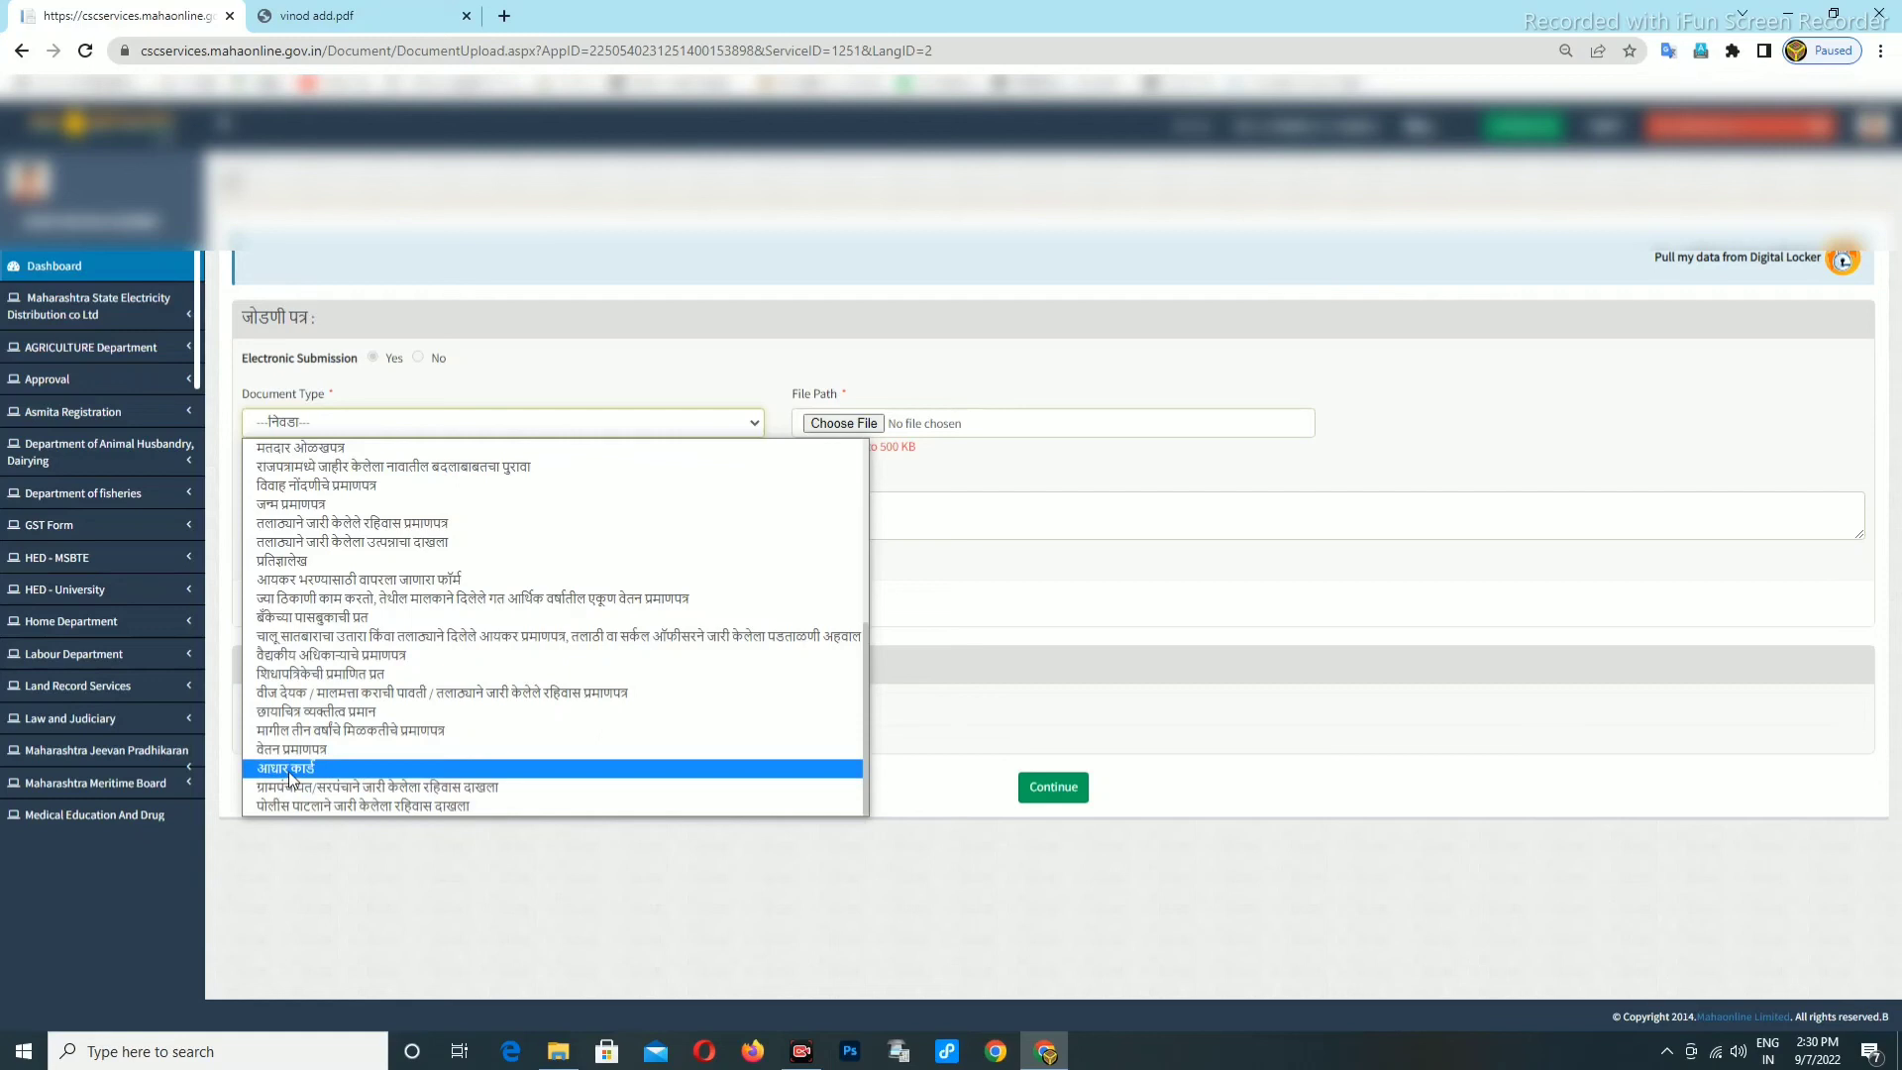
left_click(290, 770)
left_click(843, 424)
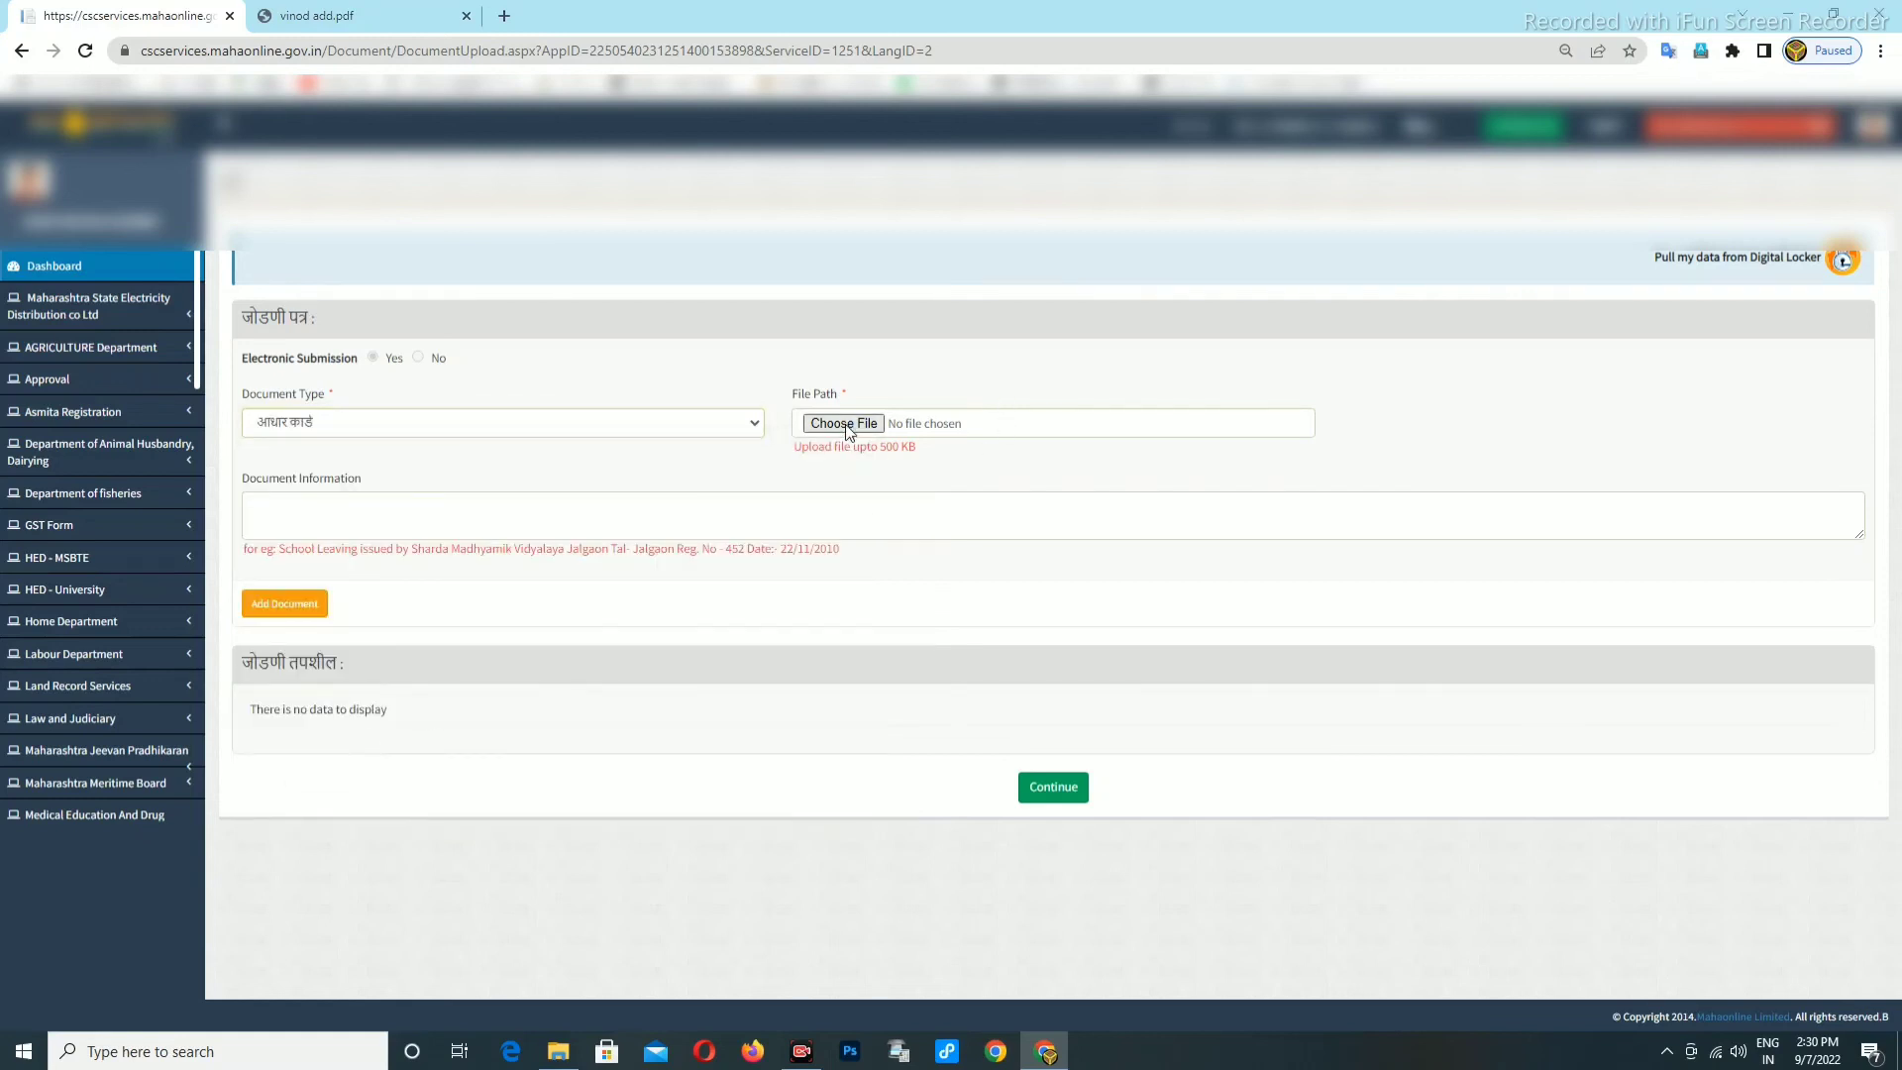
left_click(89, 122)
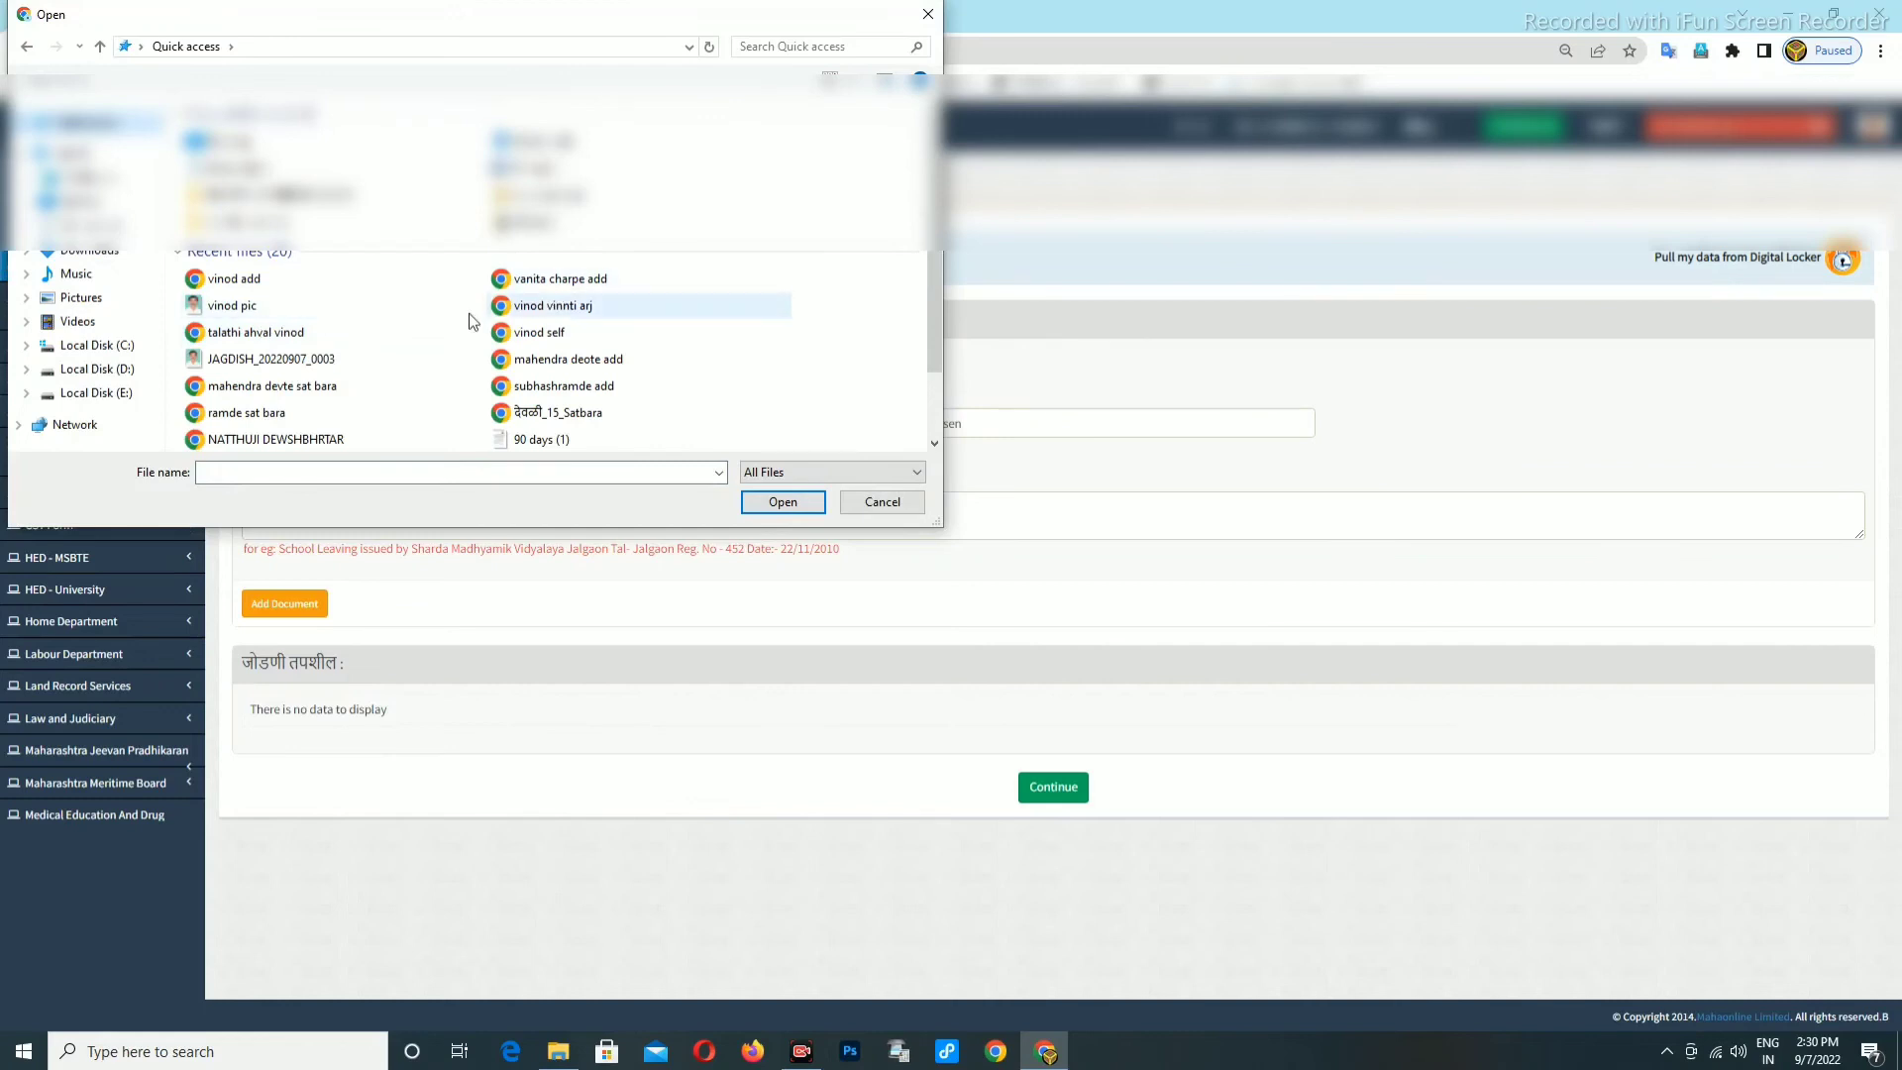
left_click(229, 279)
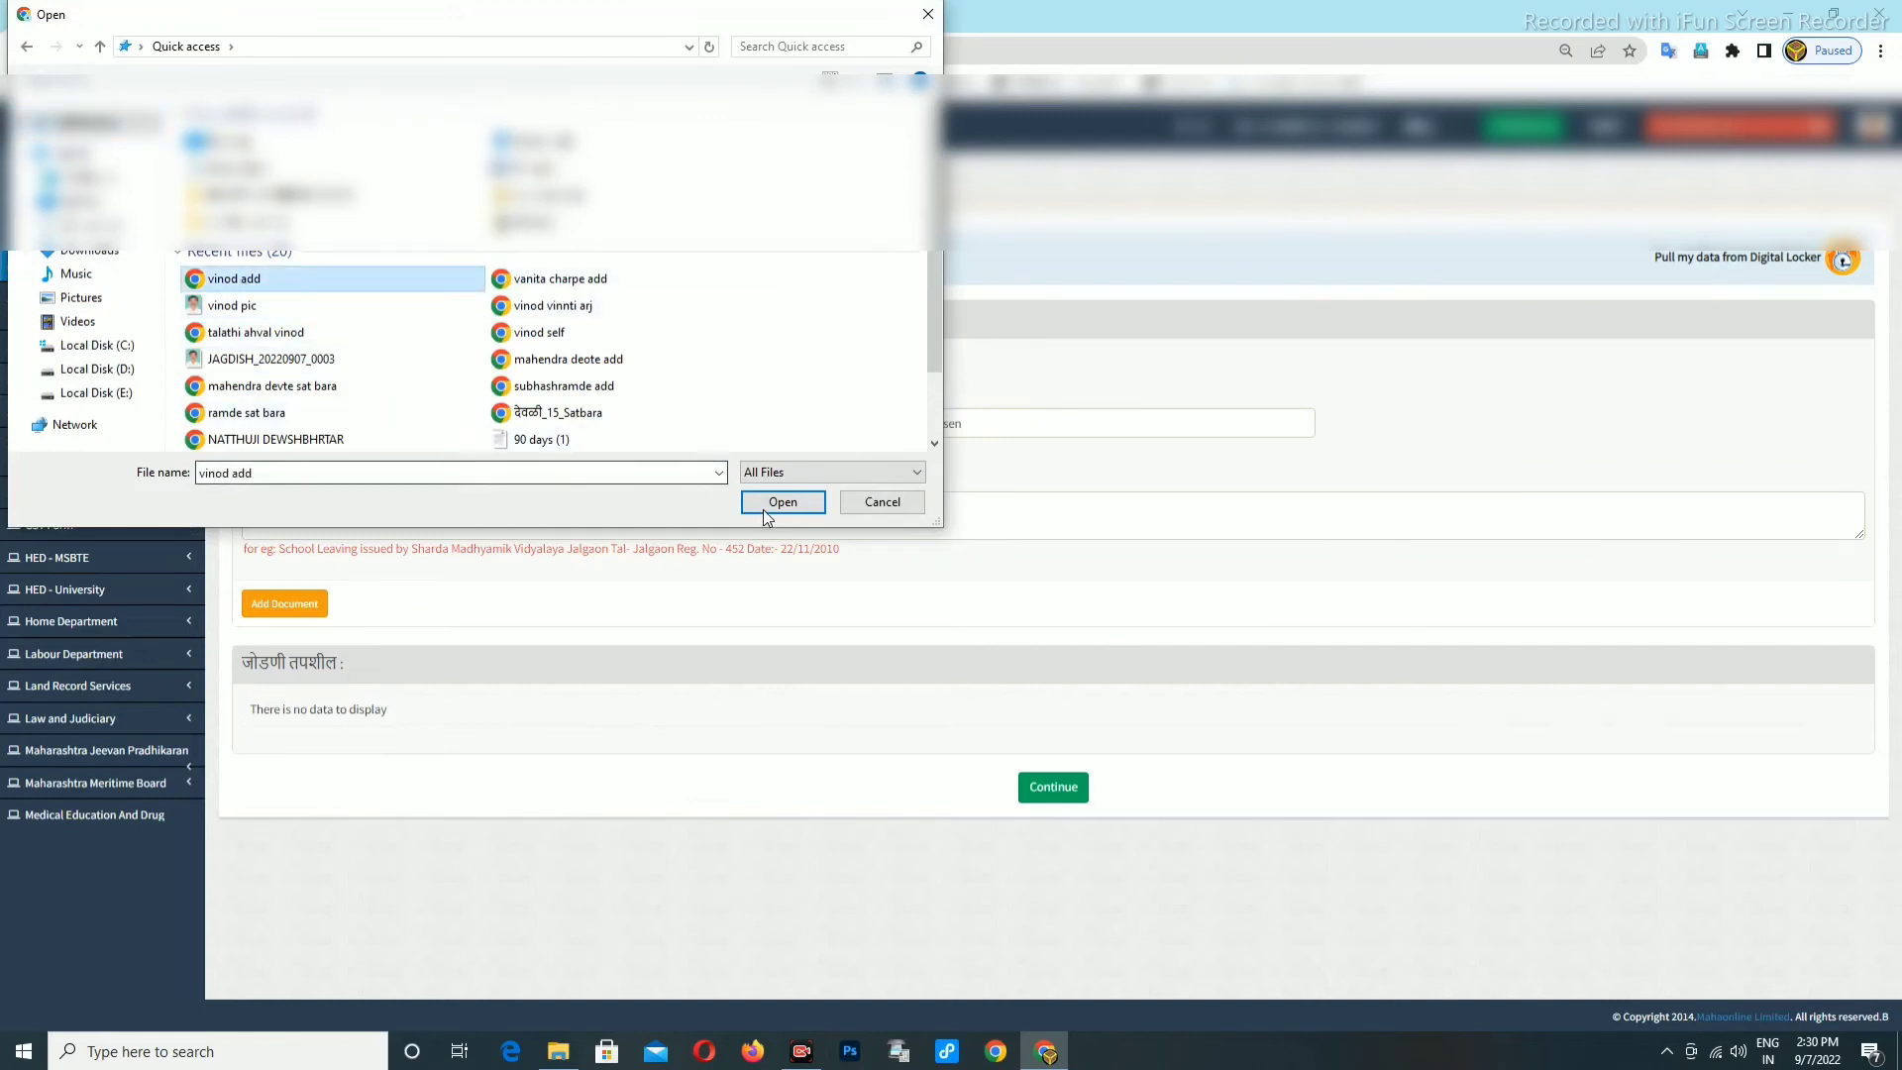
left_click(765, 507)
left_click(277, 605)
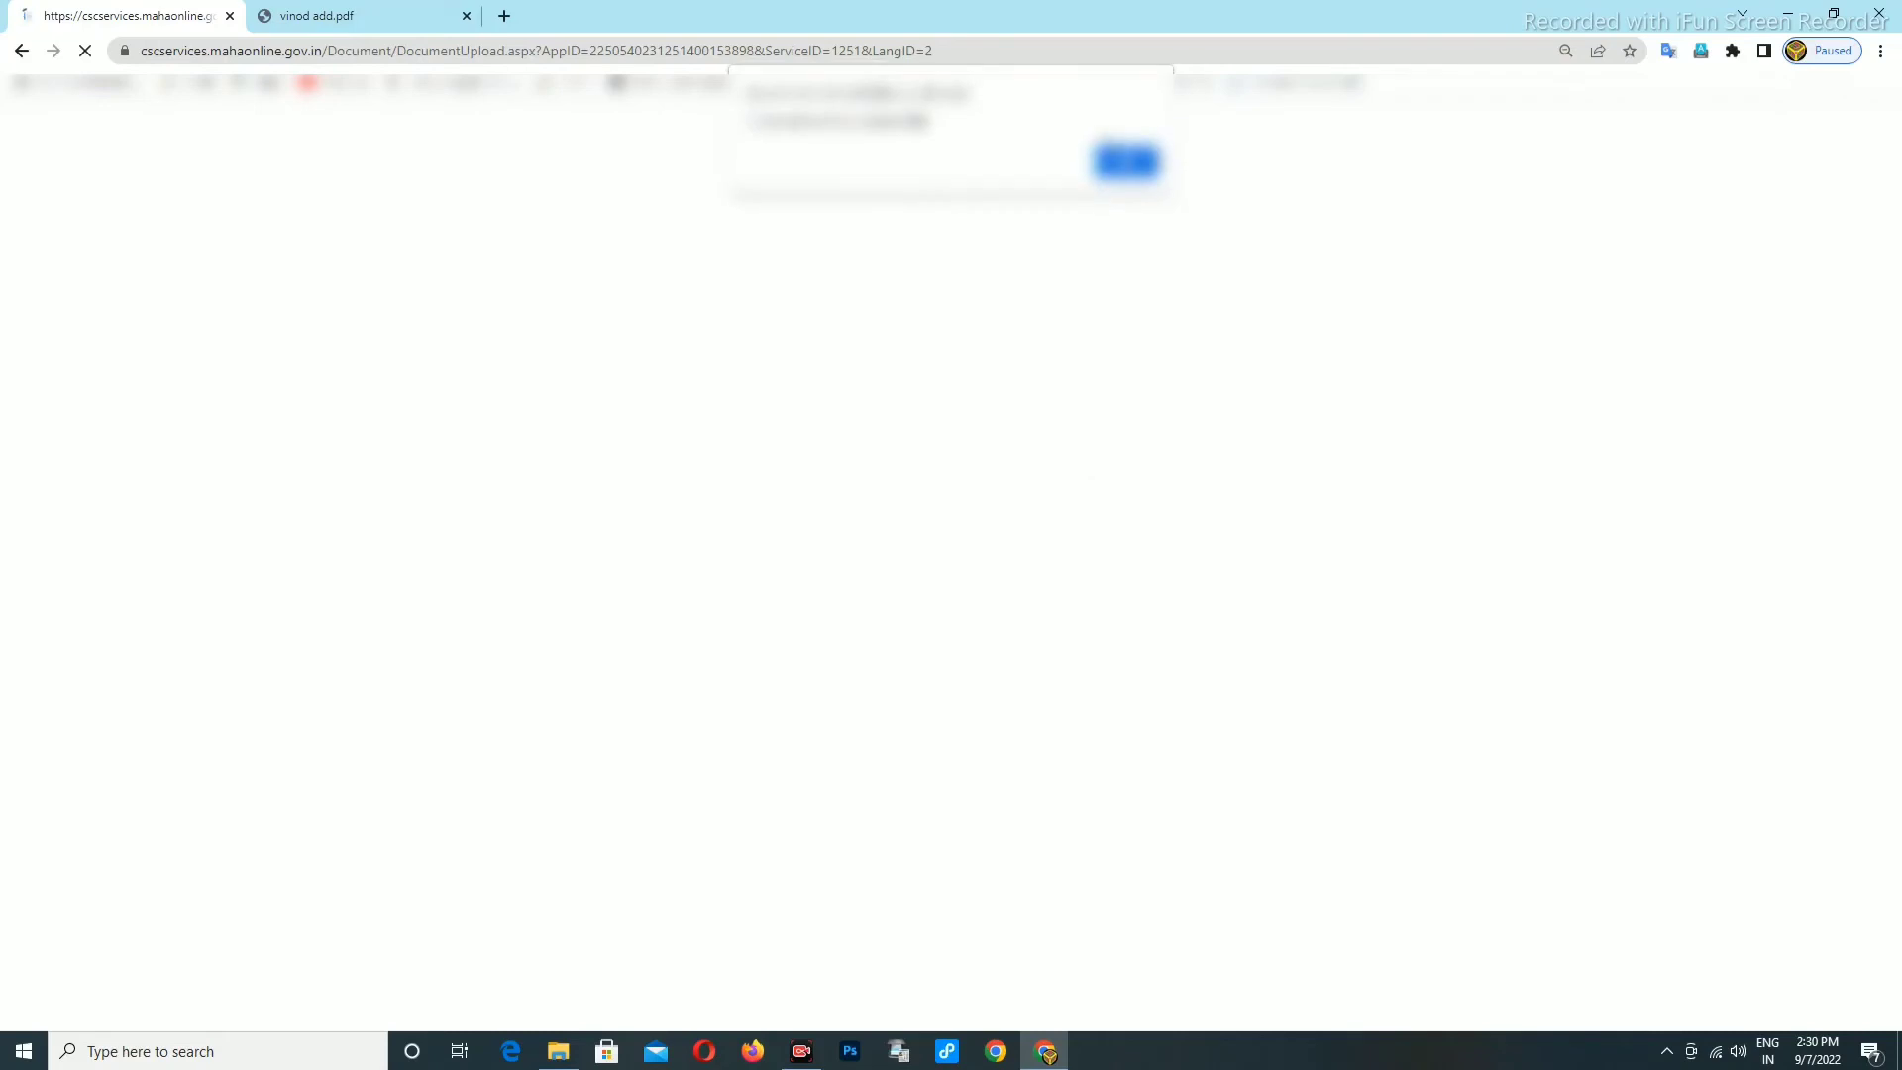
Upload the Talathi report file as the तलाठी अहवाल document.
left_click(1126, 162)
left_click(419, 425)
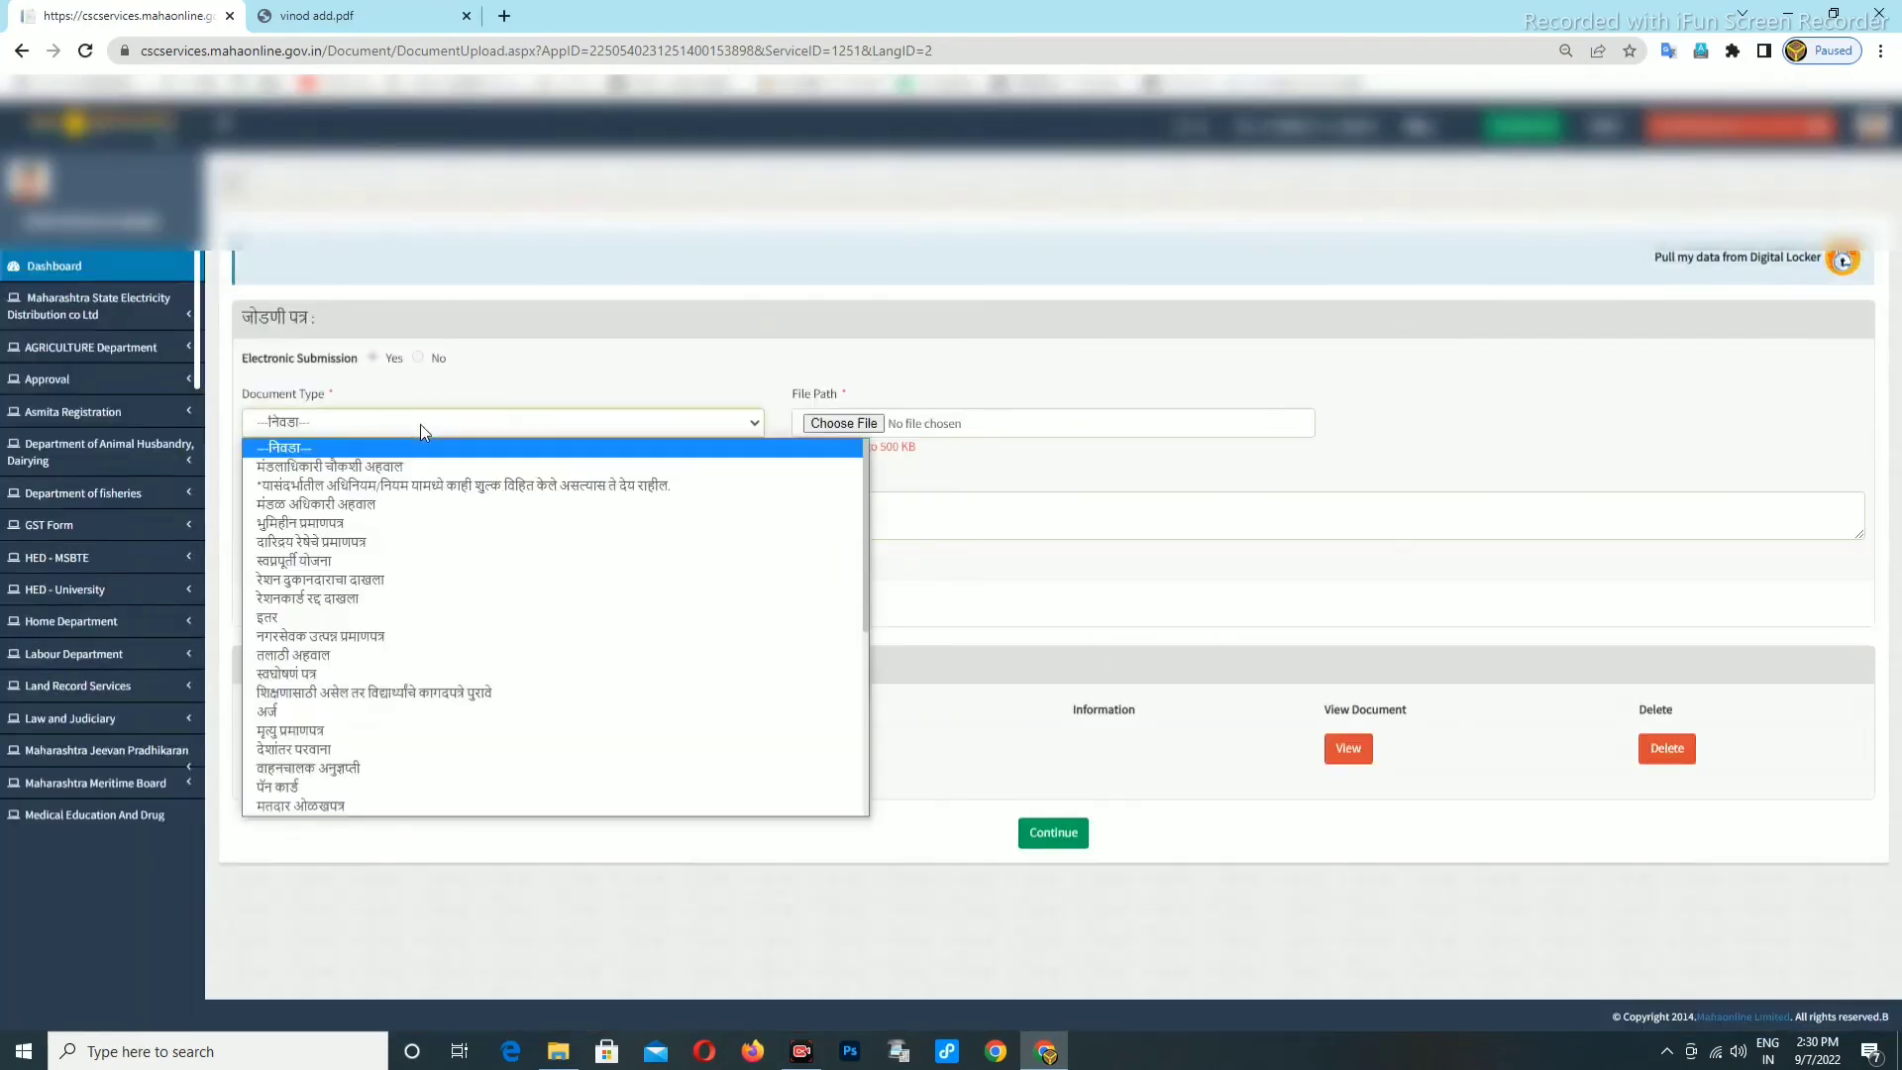
scroll(330, 691, "down", 3)
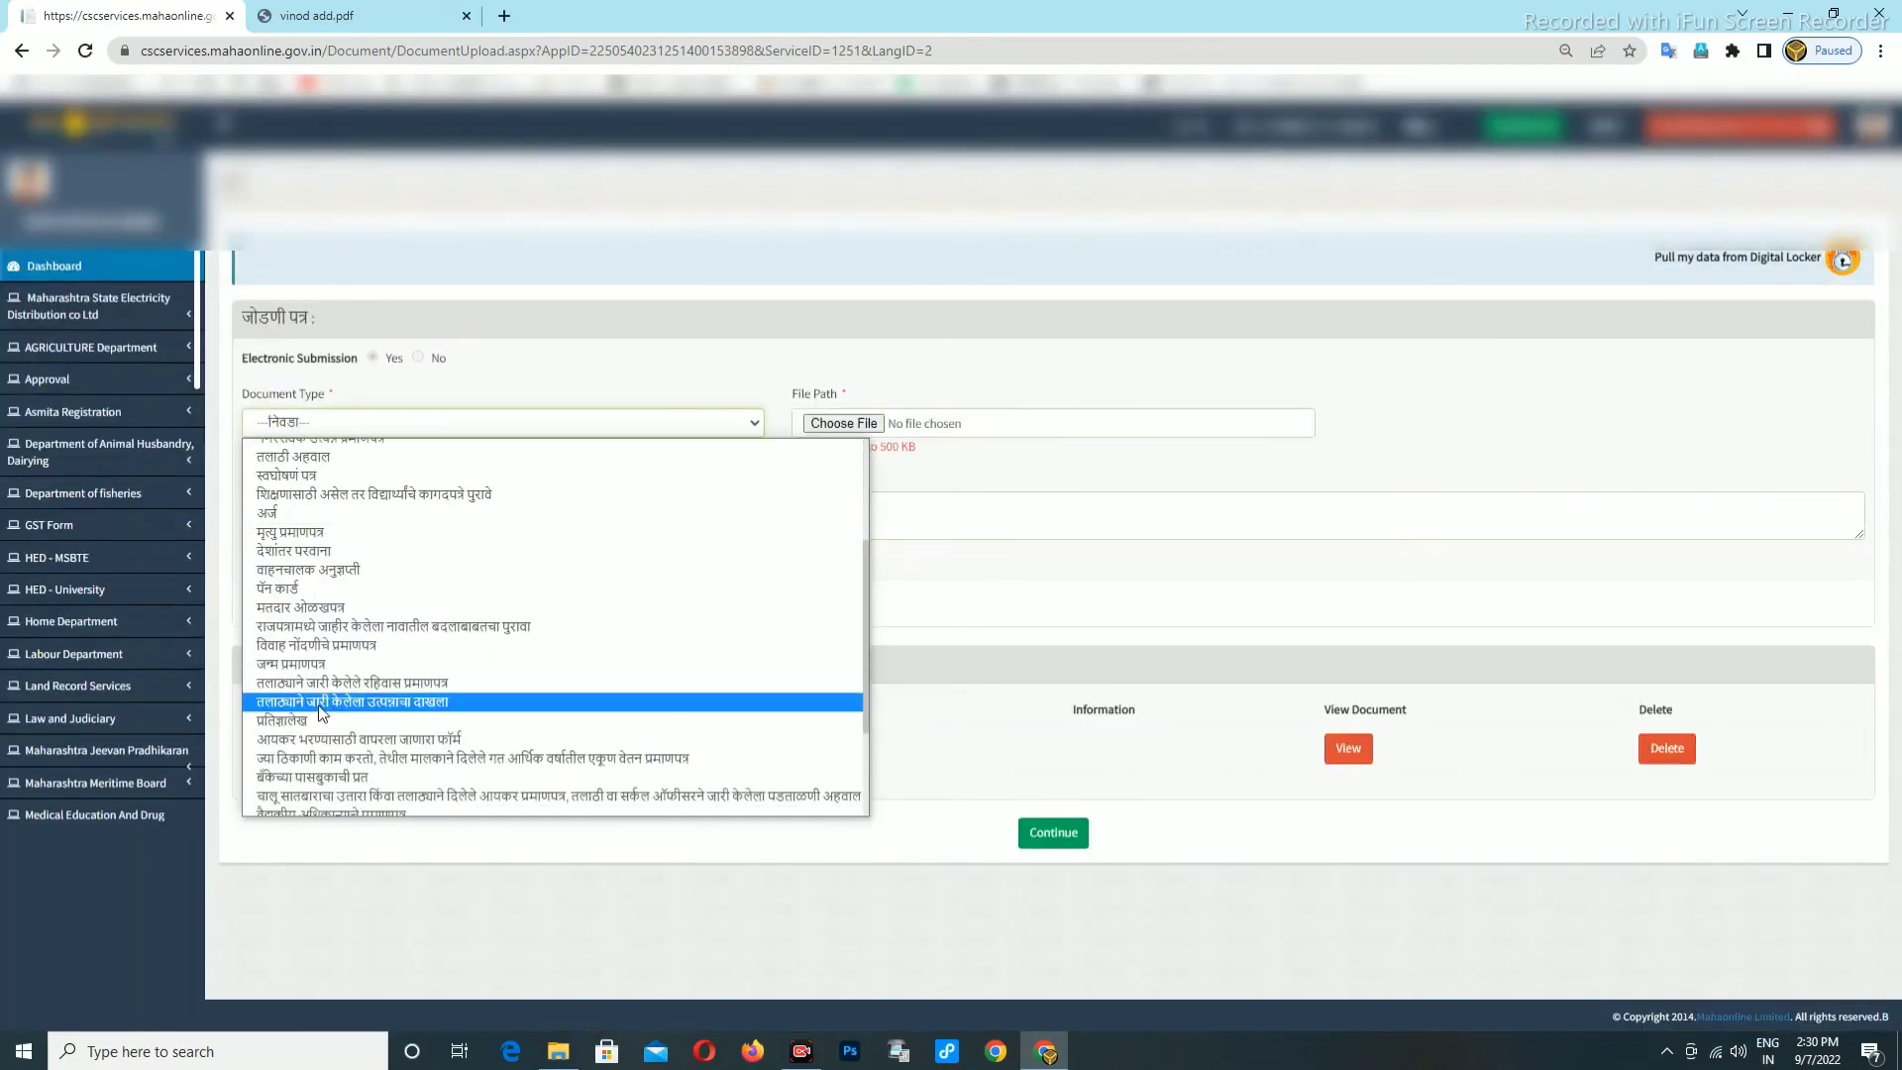
scroll(317, 654, "up", 3)
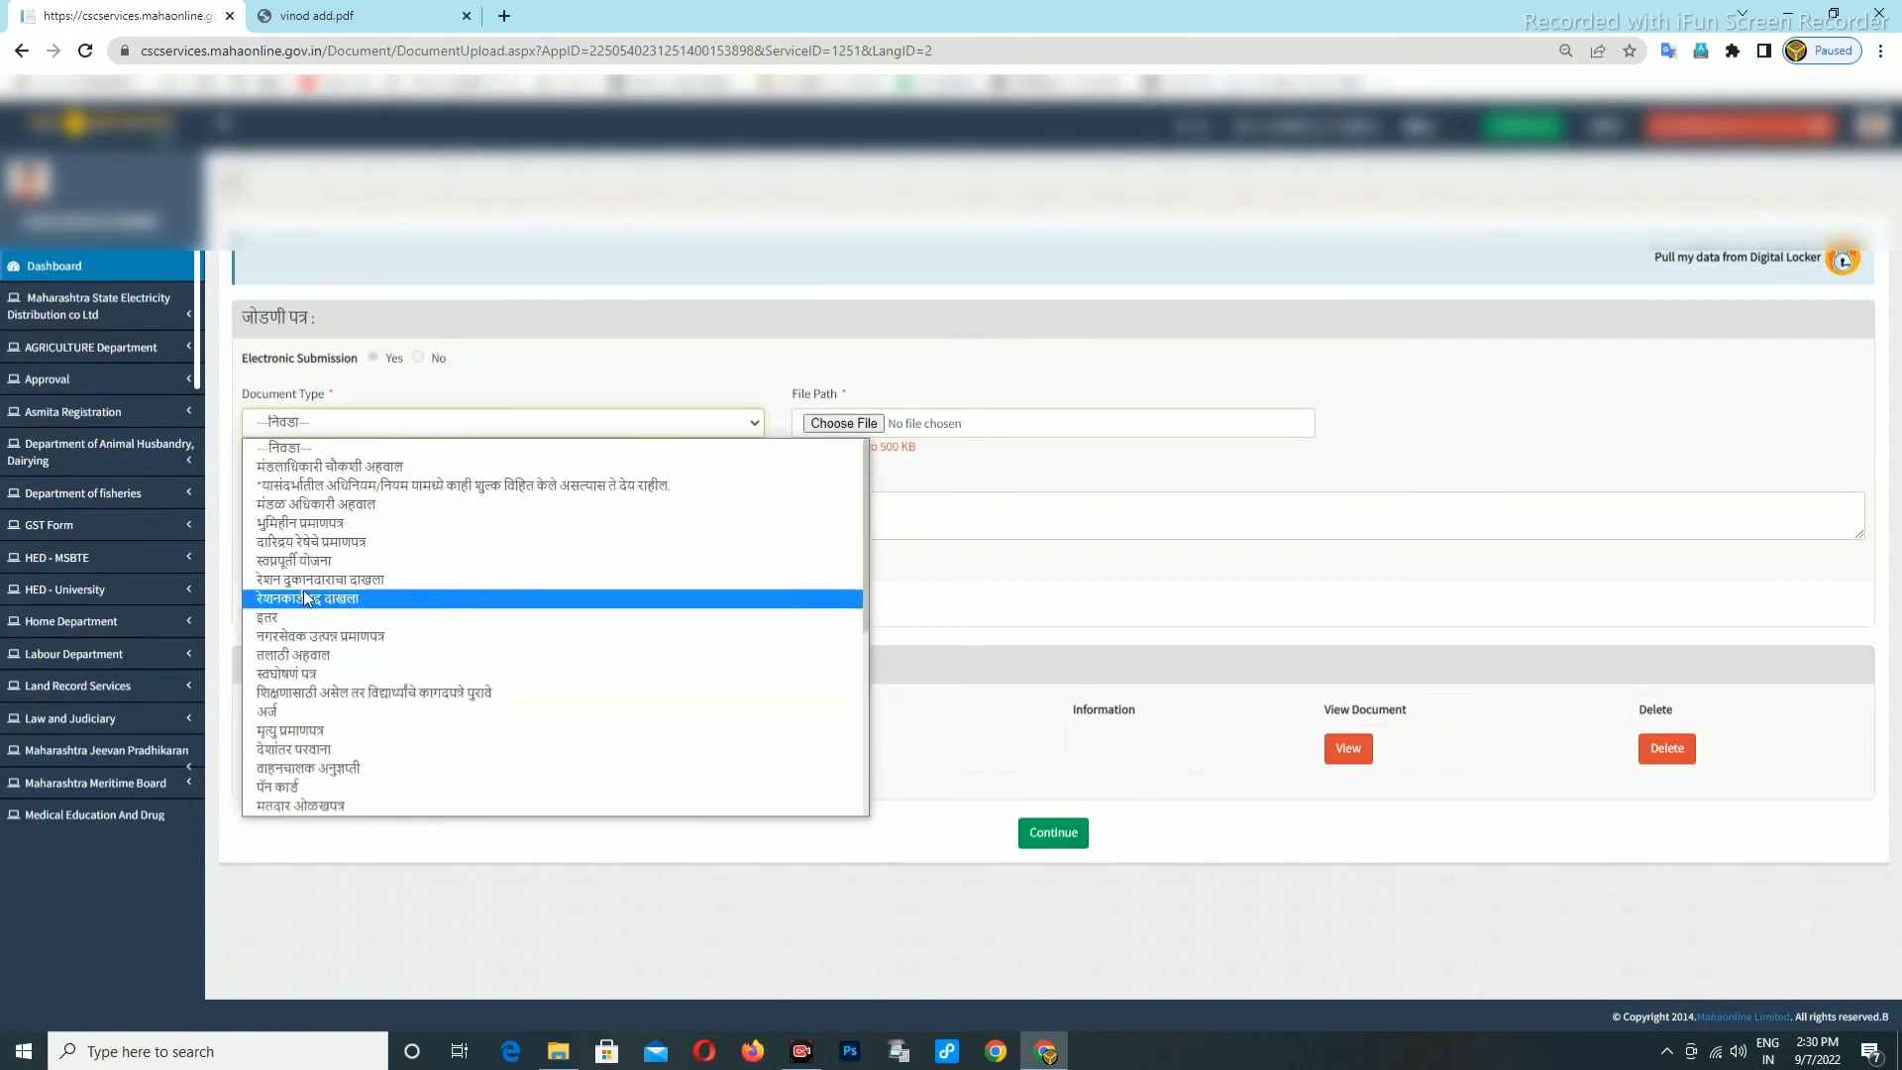
left_click(511, 653)
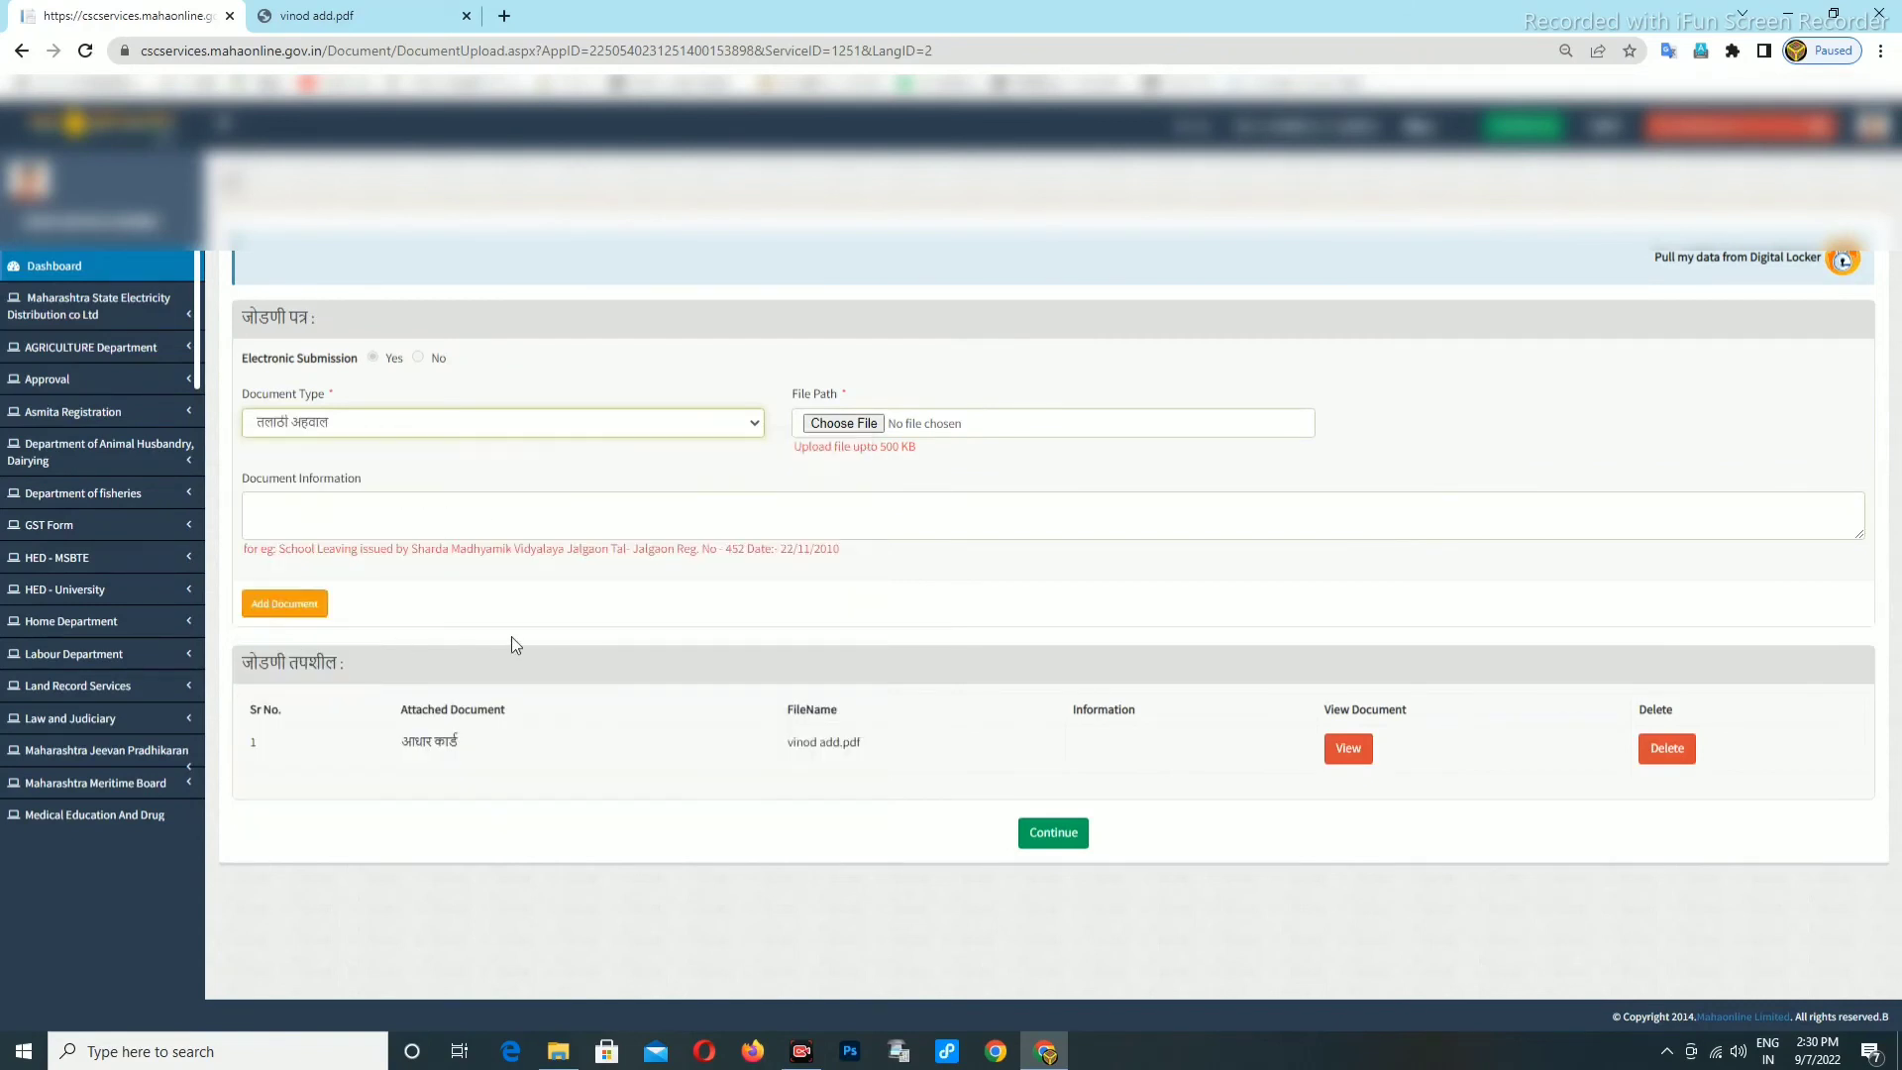
left_click(842, 424)
left_click(75, 124)
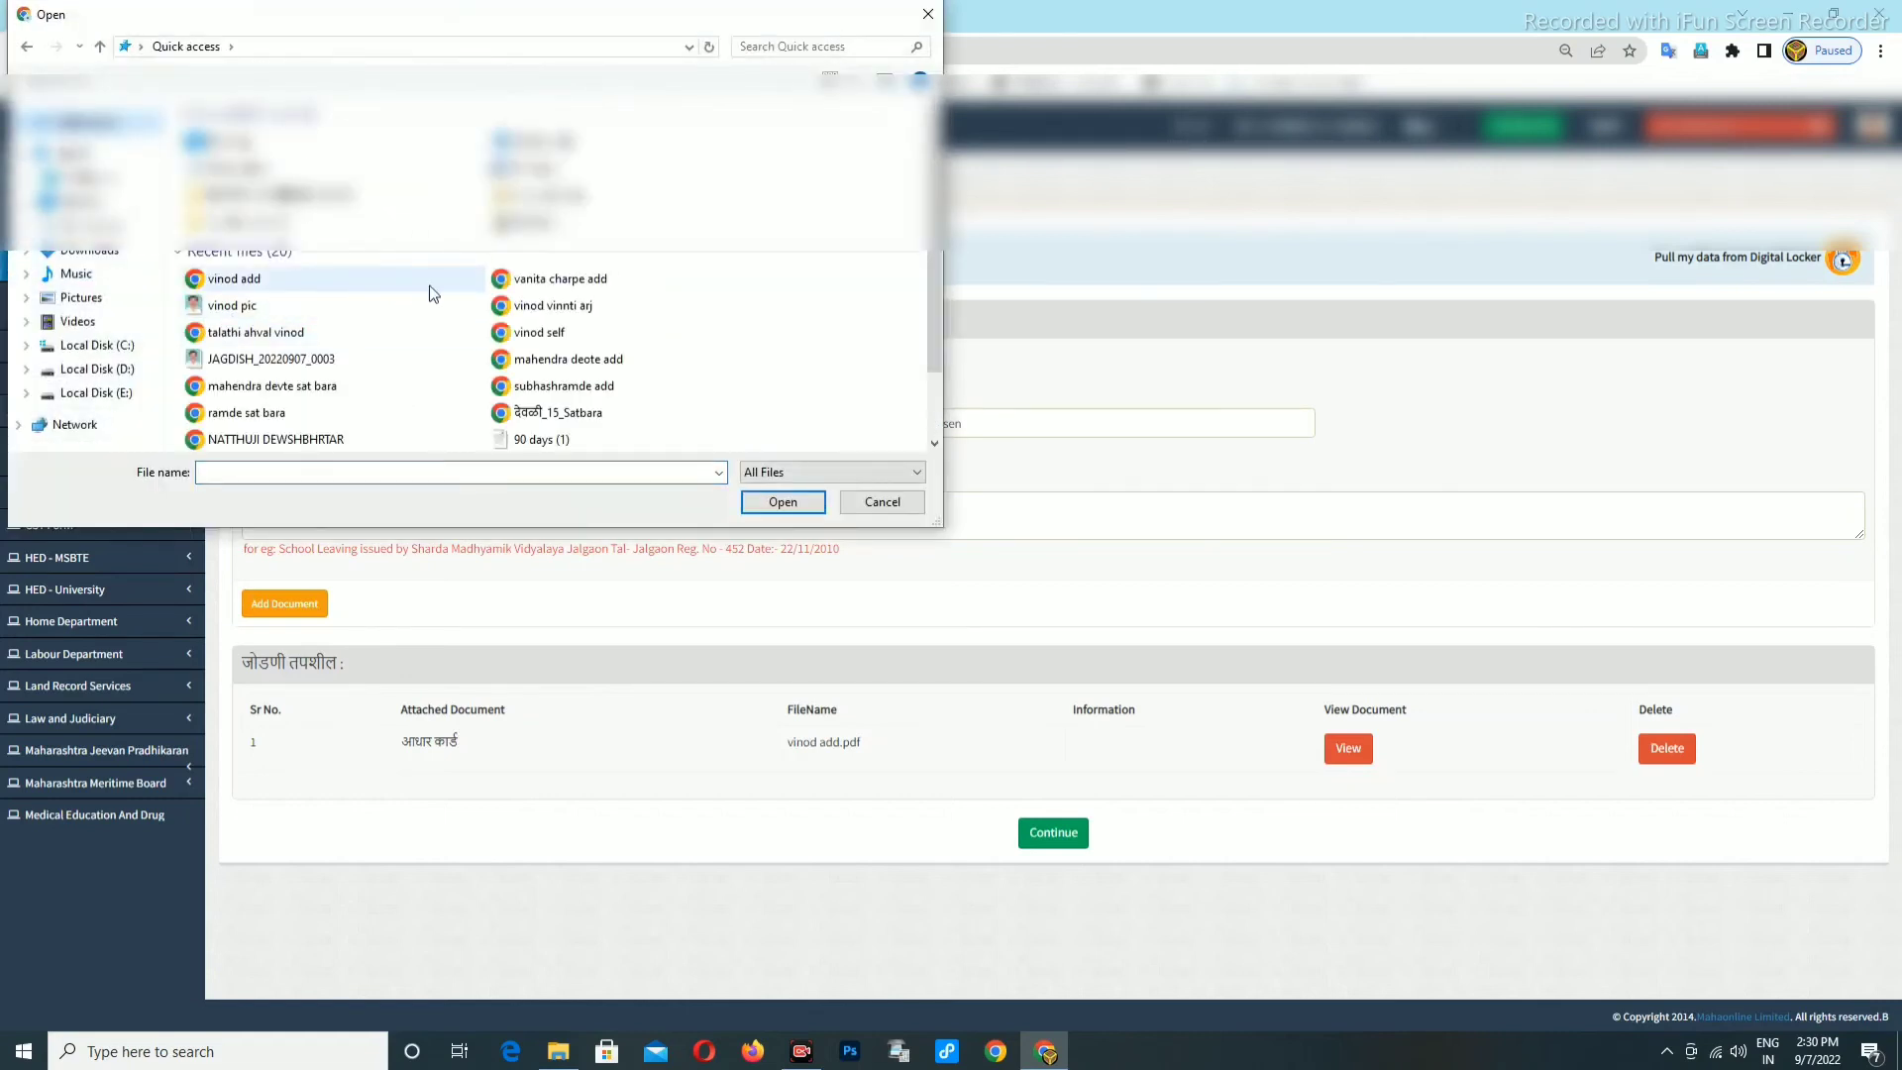
left_click(250, 335)
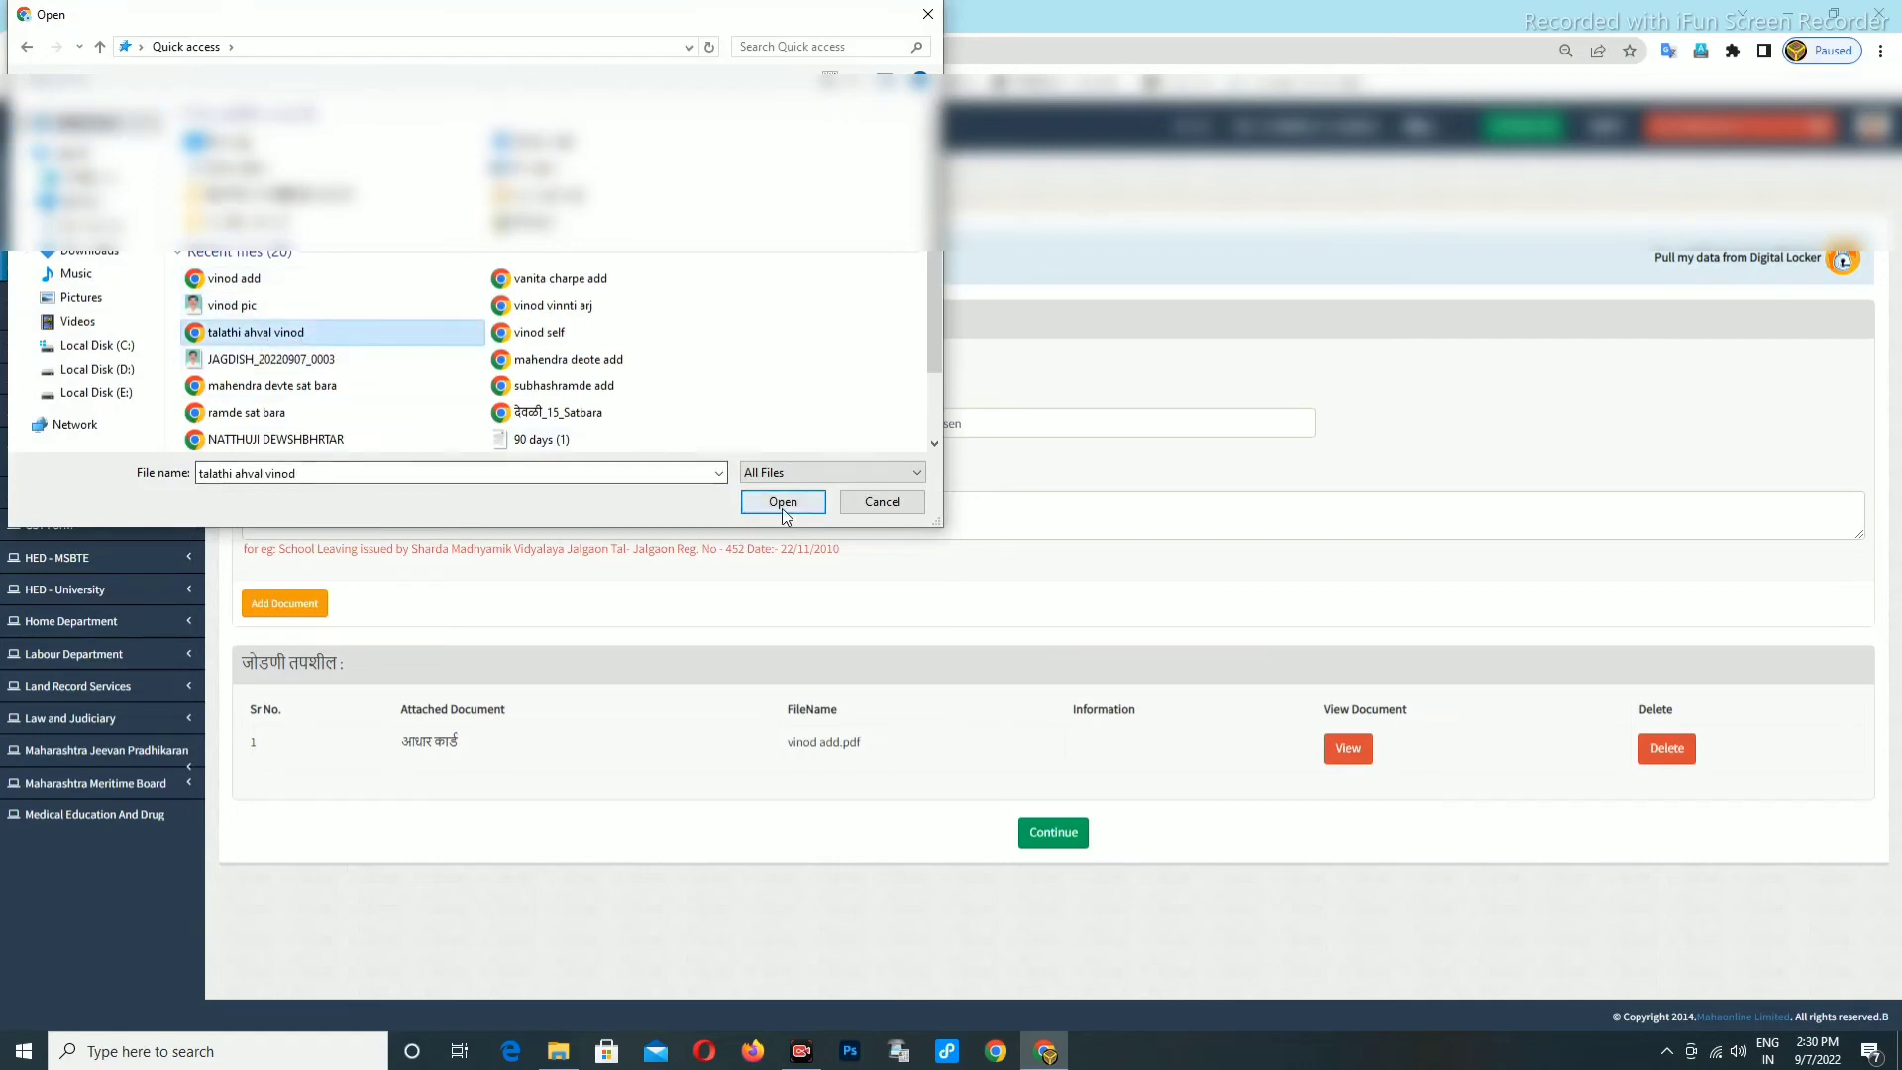
left_click(782, 501)
left_click(263, 601)
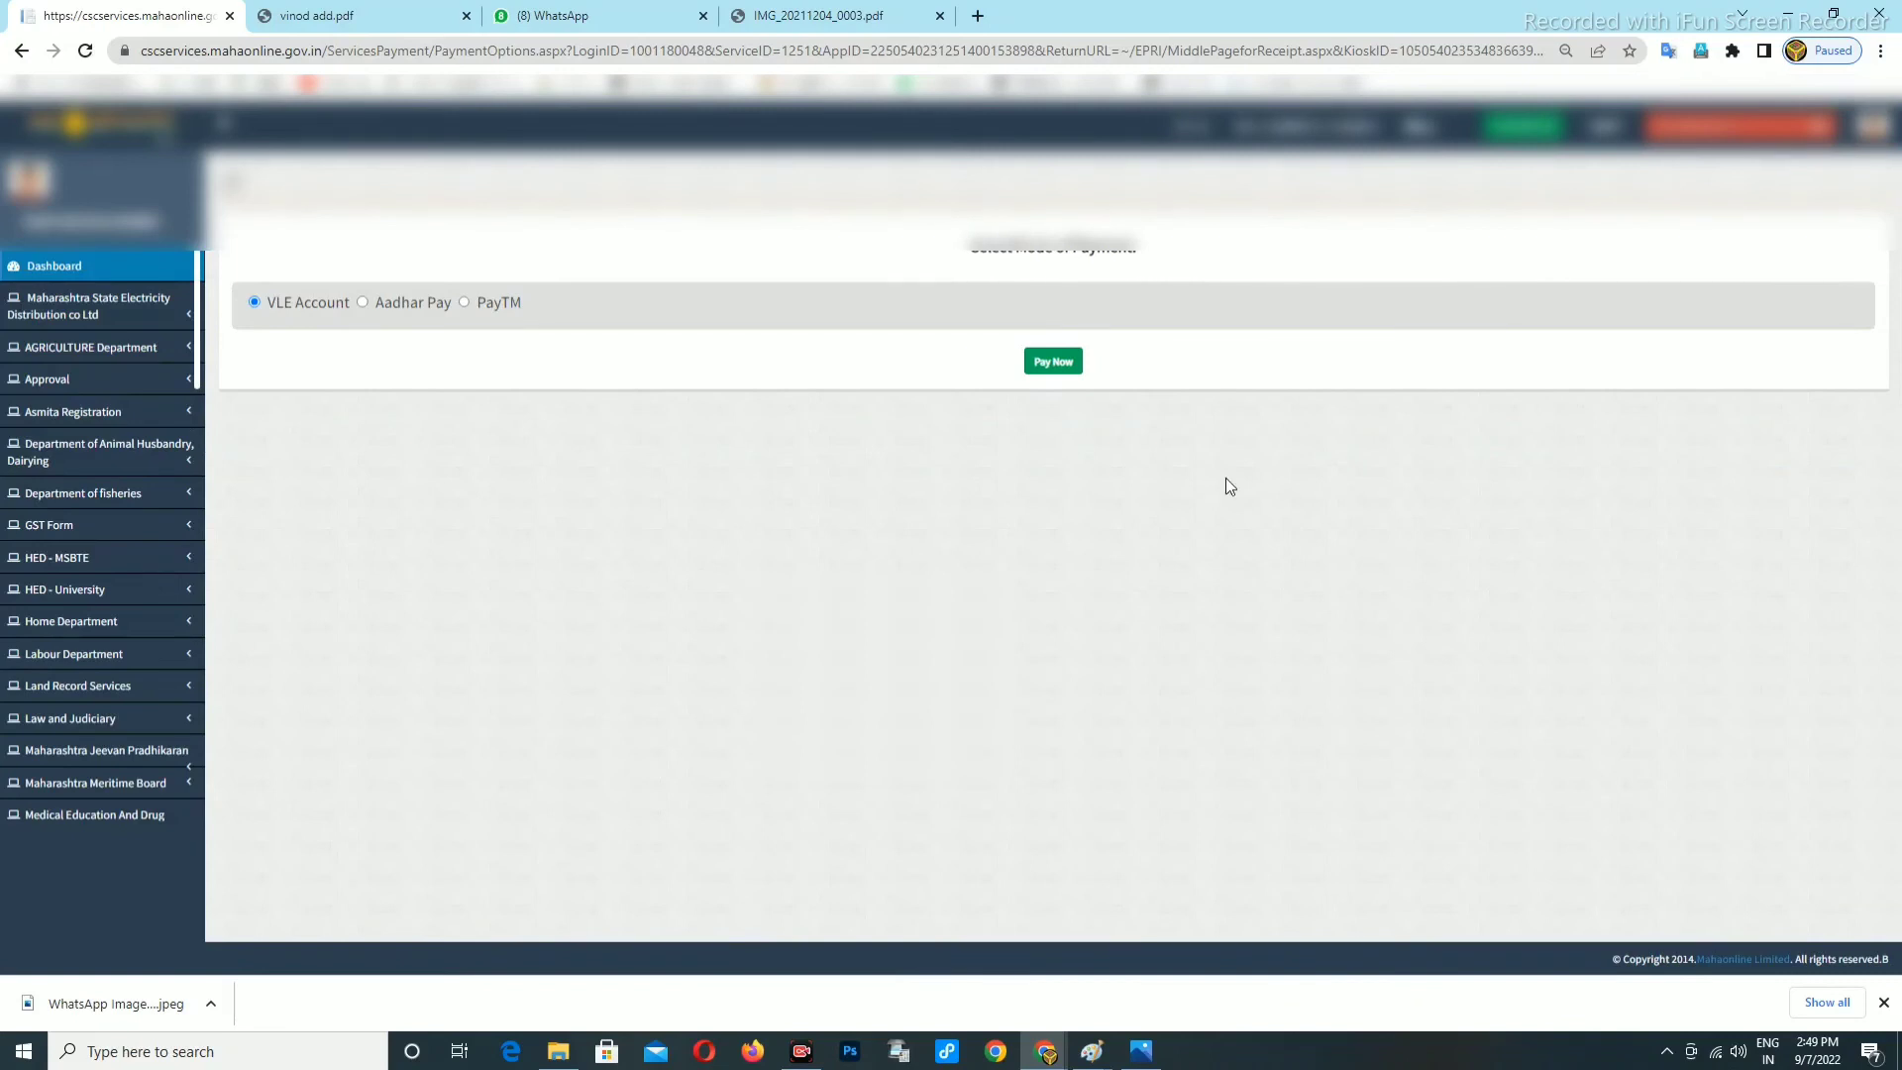
Pay the ₹33.60 fee from the VLE account and confirm with प्रदान निश्चिती.
left_click(1038, 367)
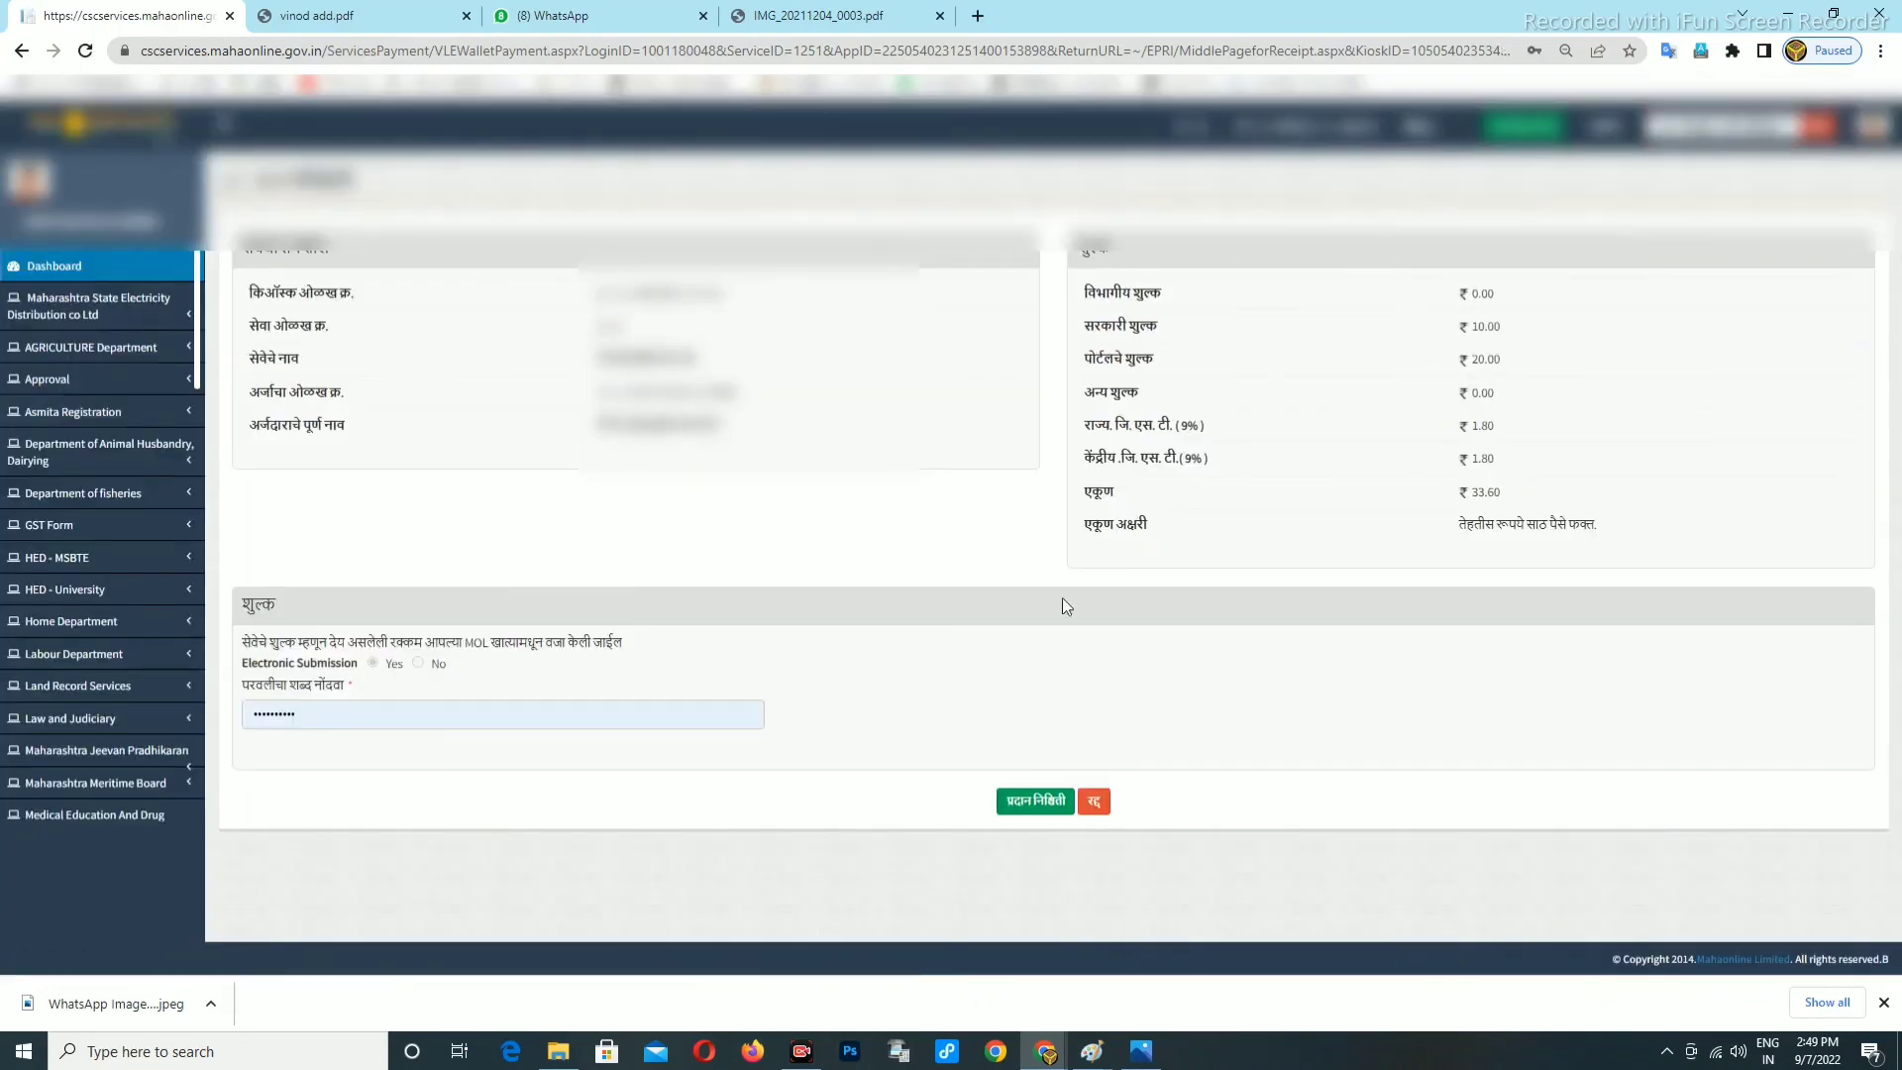
left_click(1031, 811)
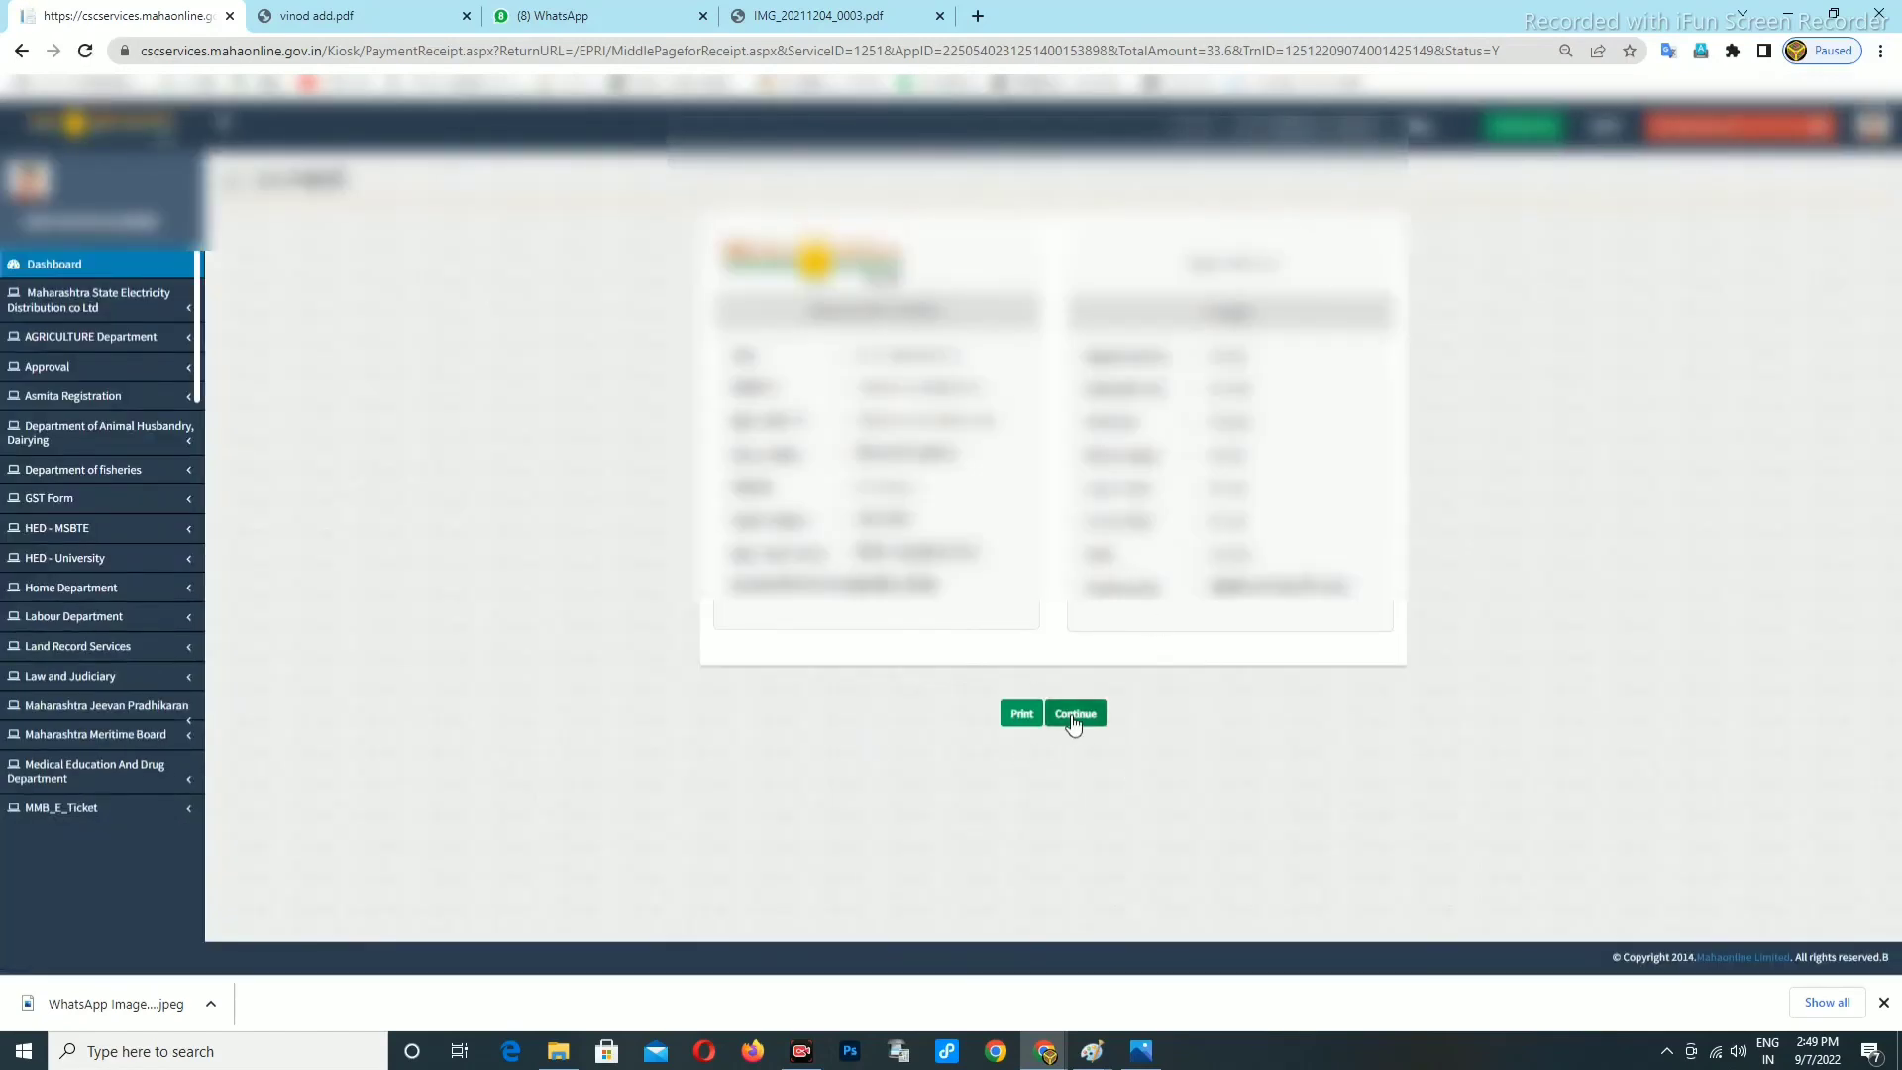
Continue from the payment receipt to the पोचपावती acknowledgement.
left_click(1072, 718)
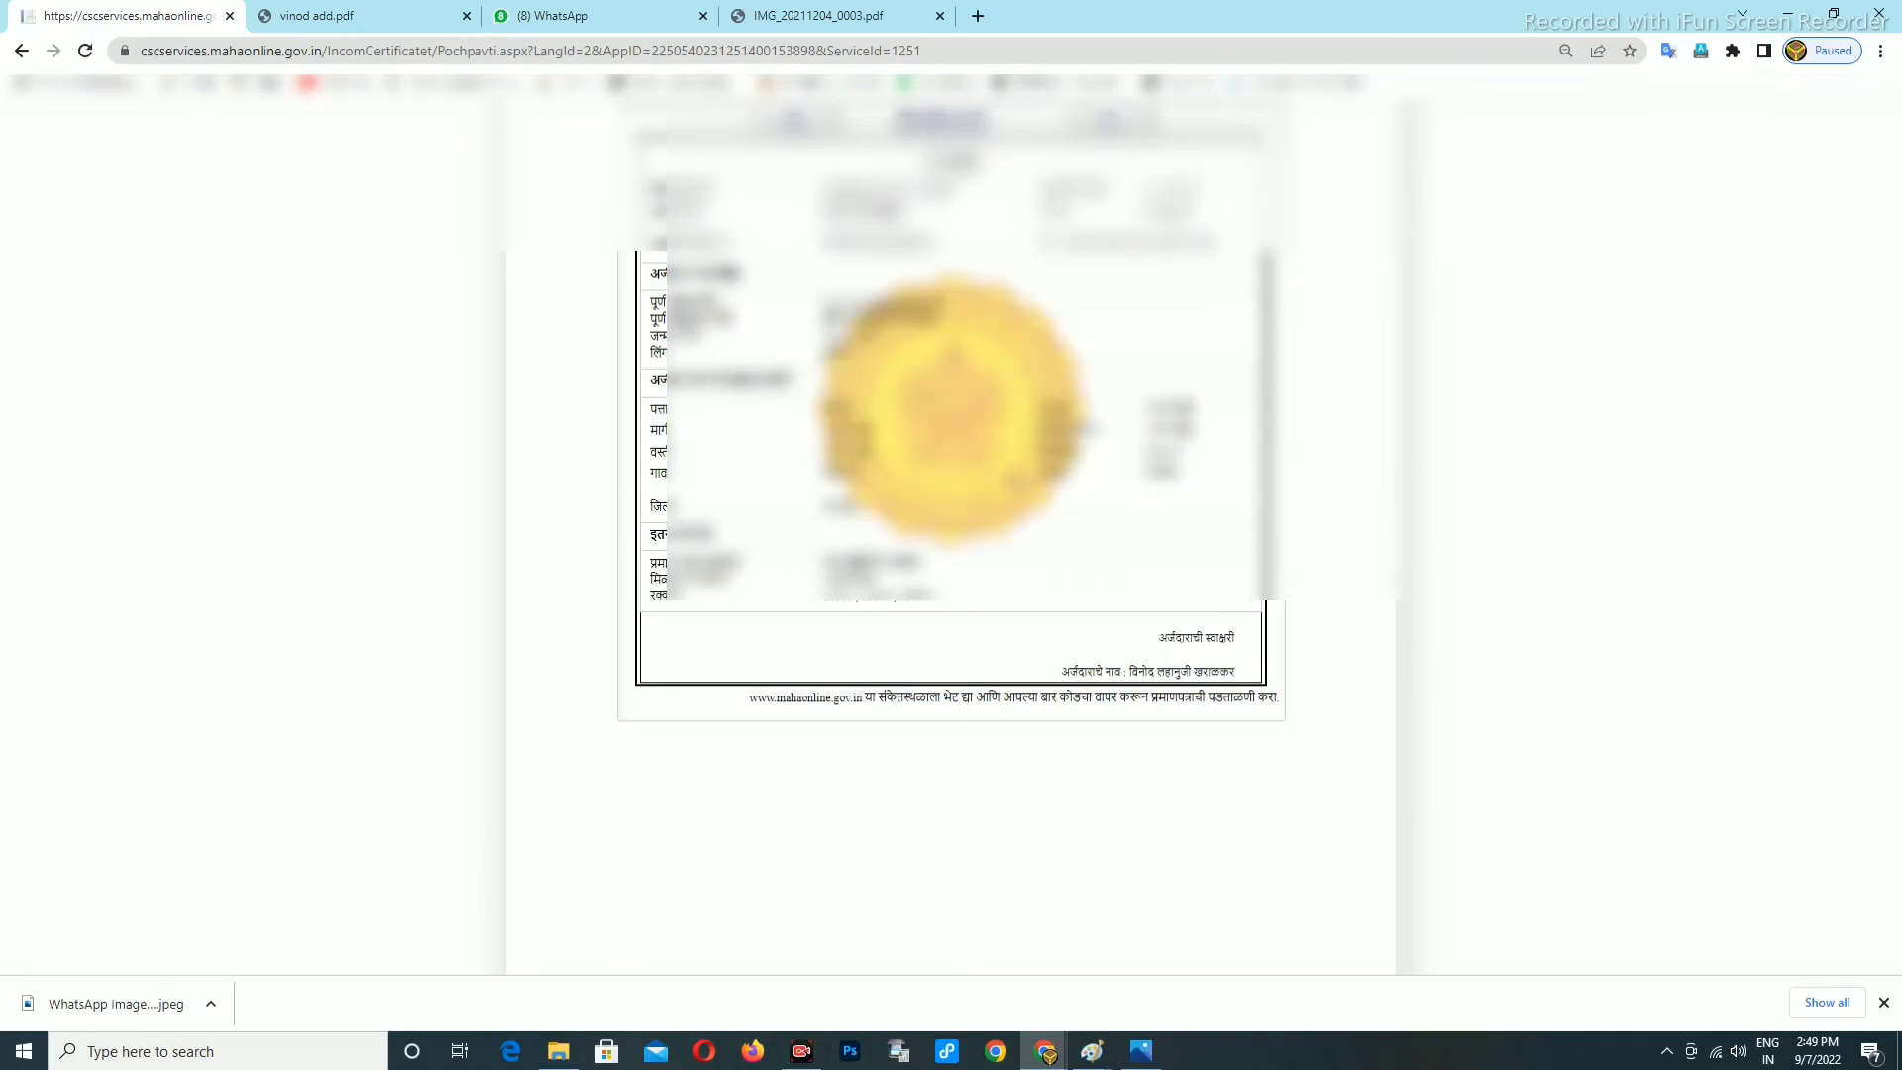
Print the acknowledgement receipt with destination Save as PDF, saving into Downloads.
right_click(994, 507)
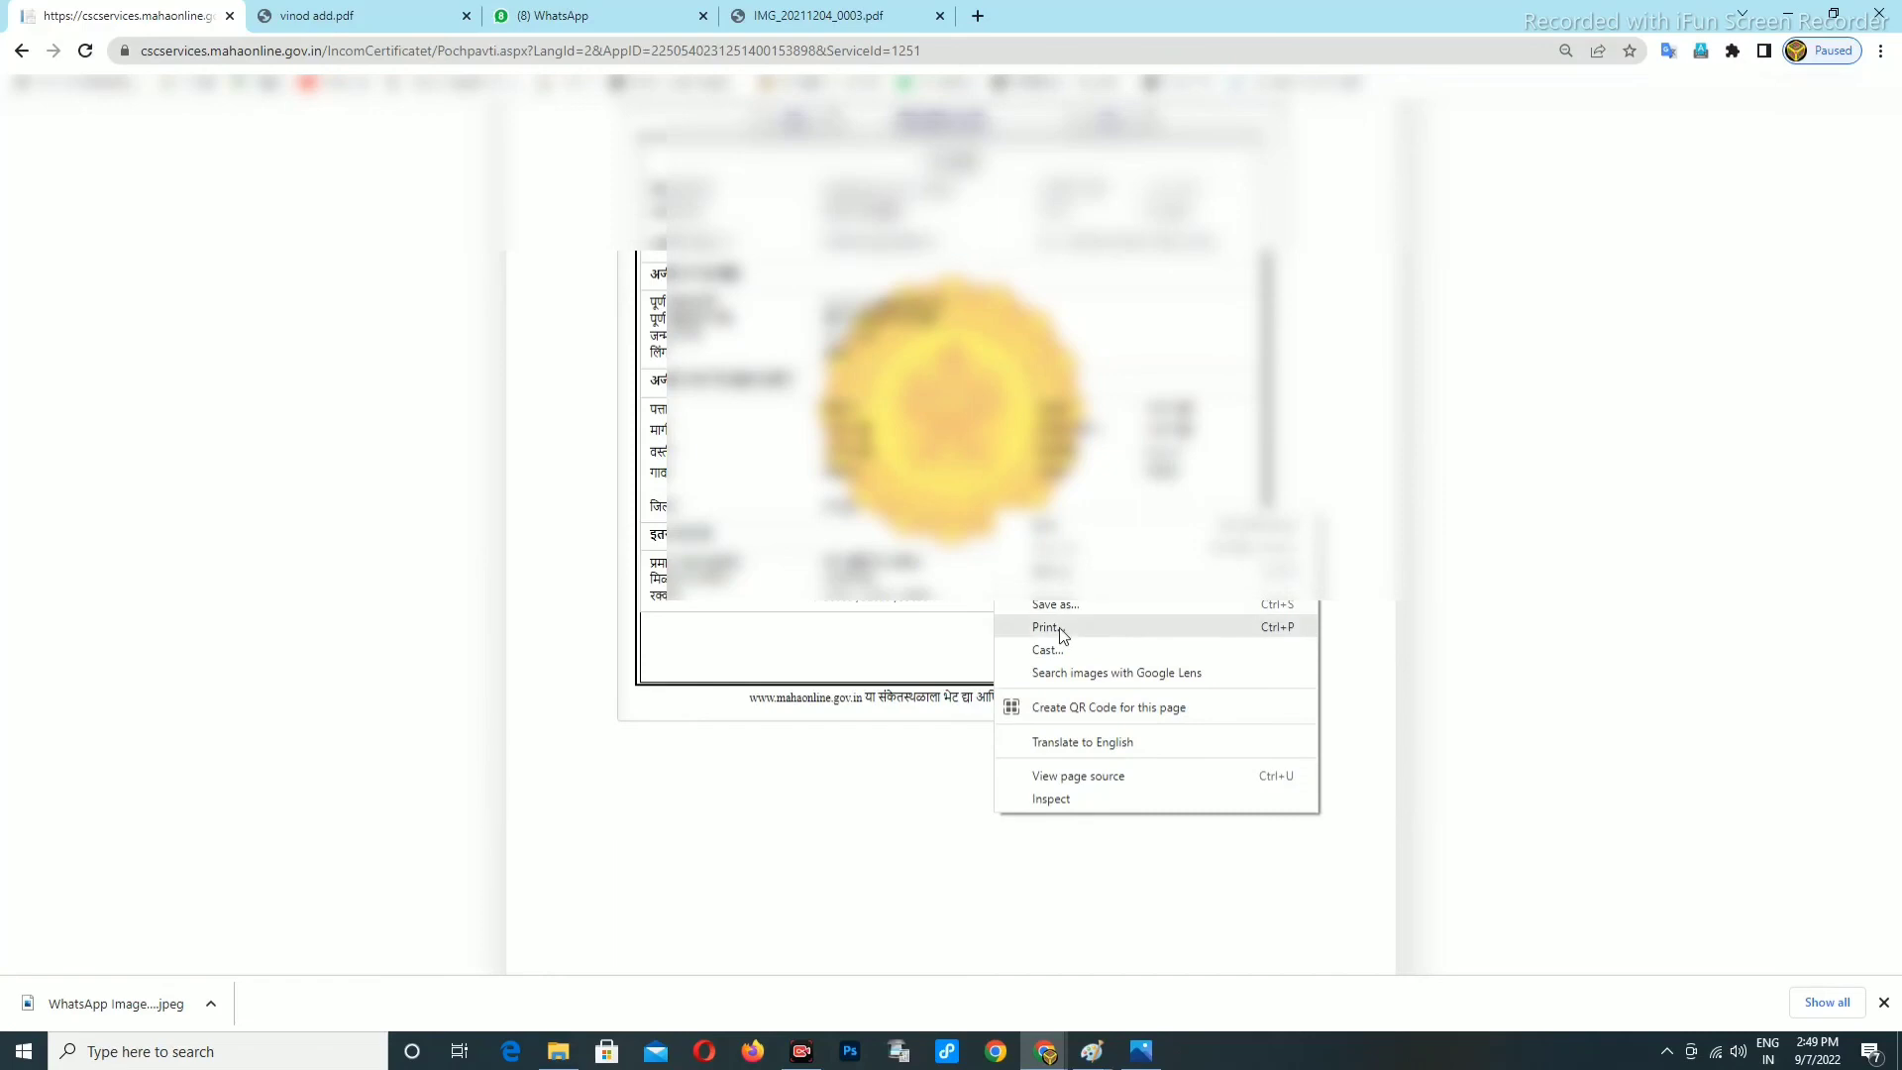
left_click(1069, 624)
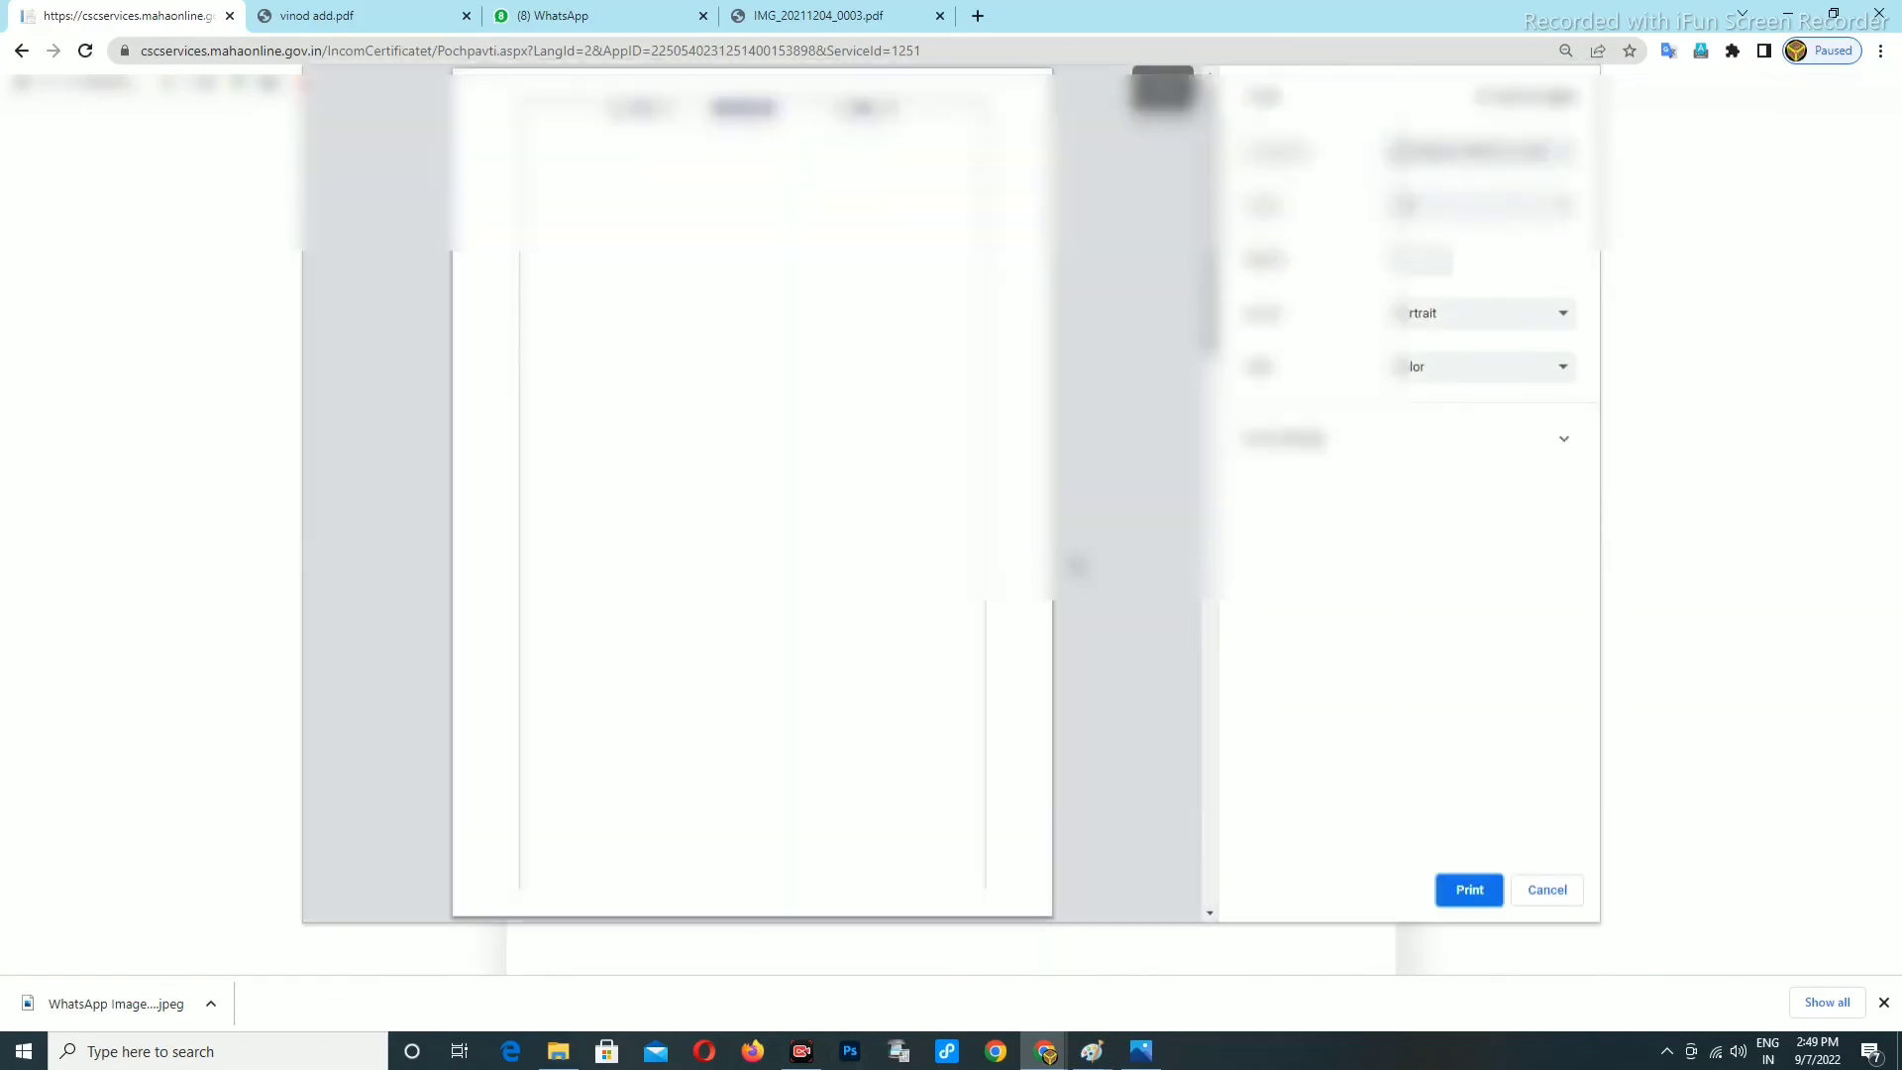
scroll(858, 564, "down", 5)
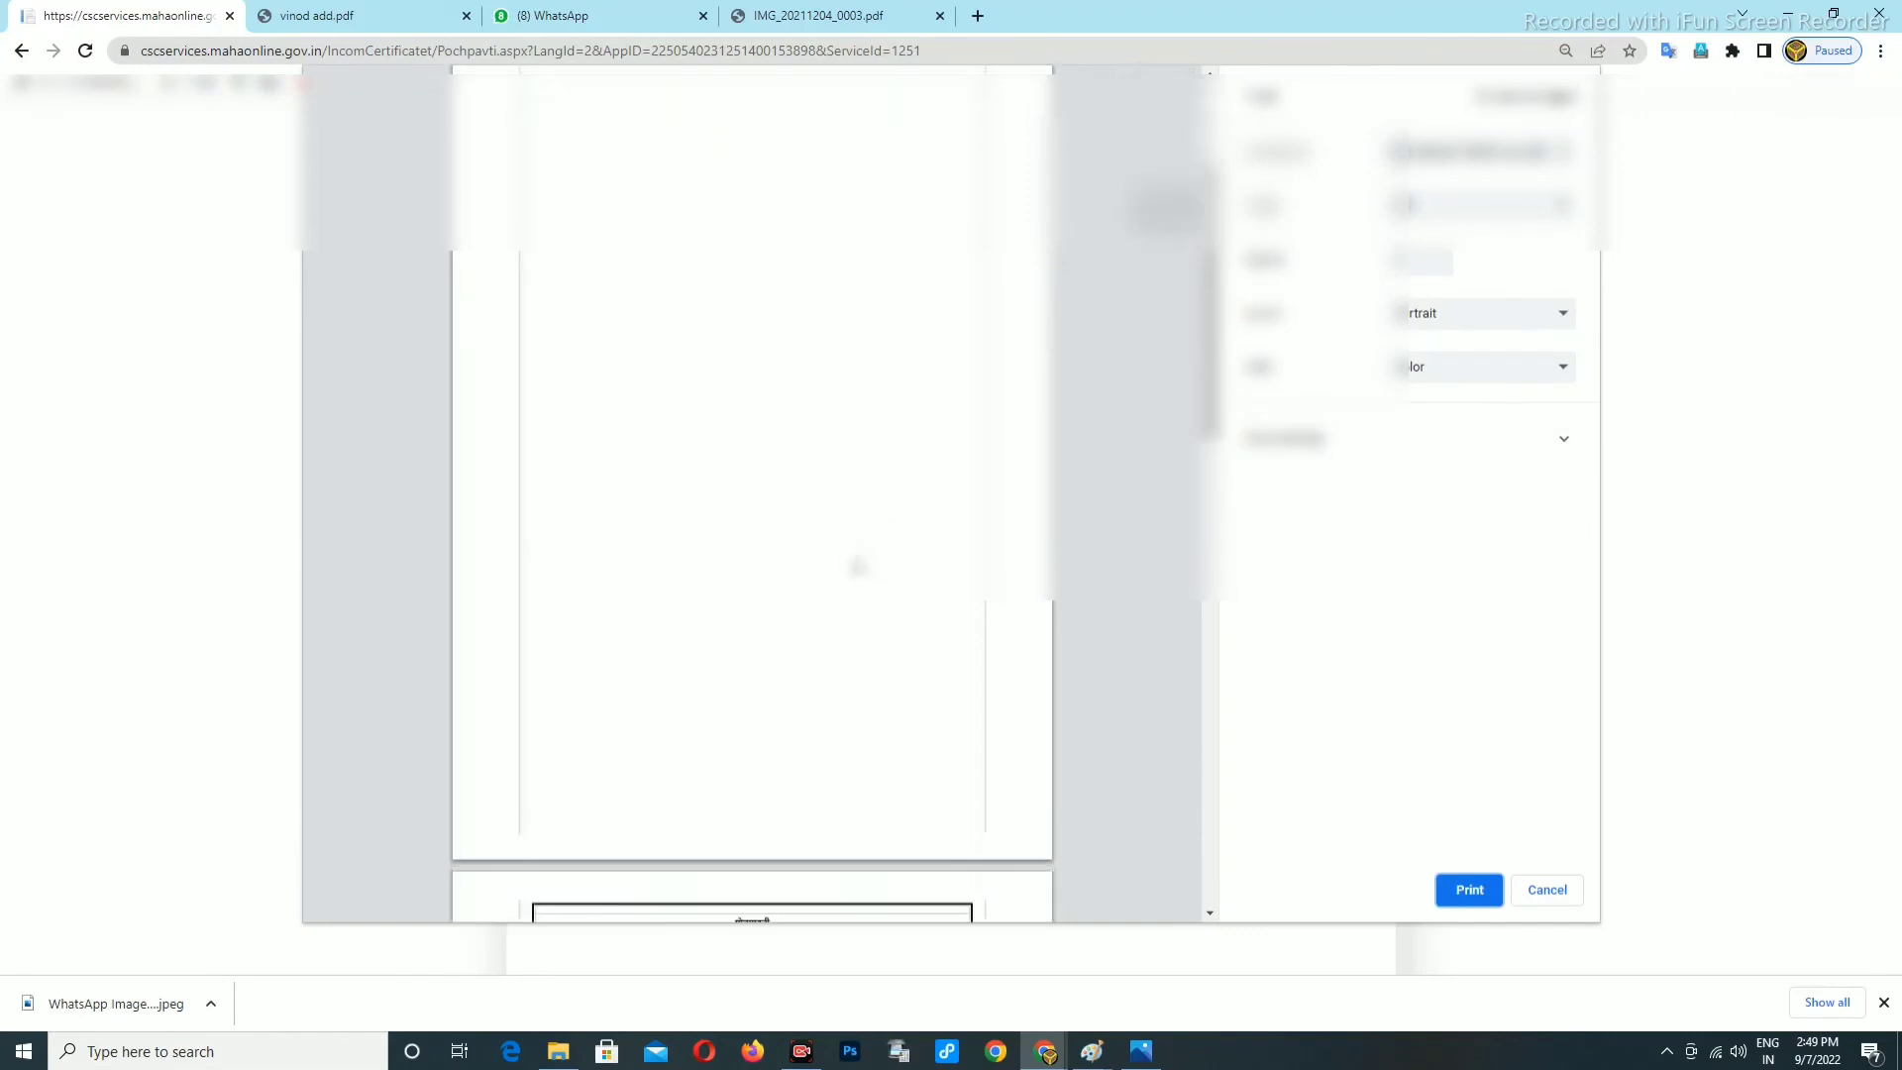
scroll(847, 581, "up", 2)
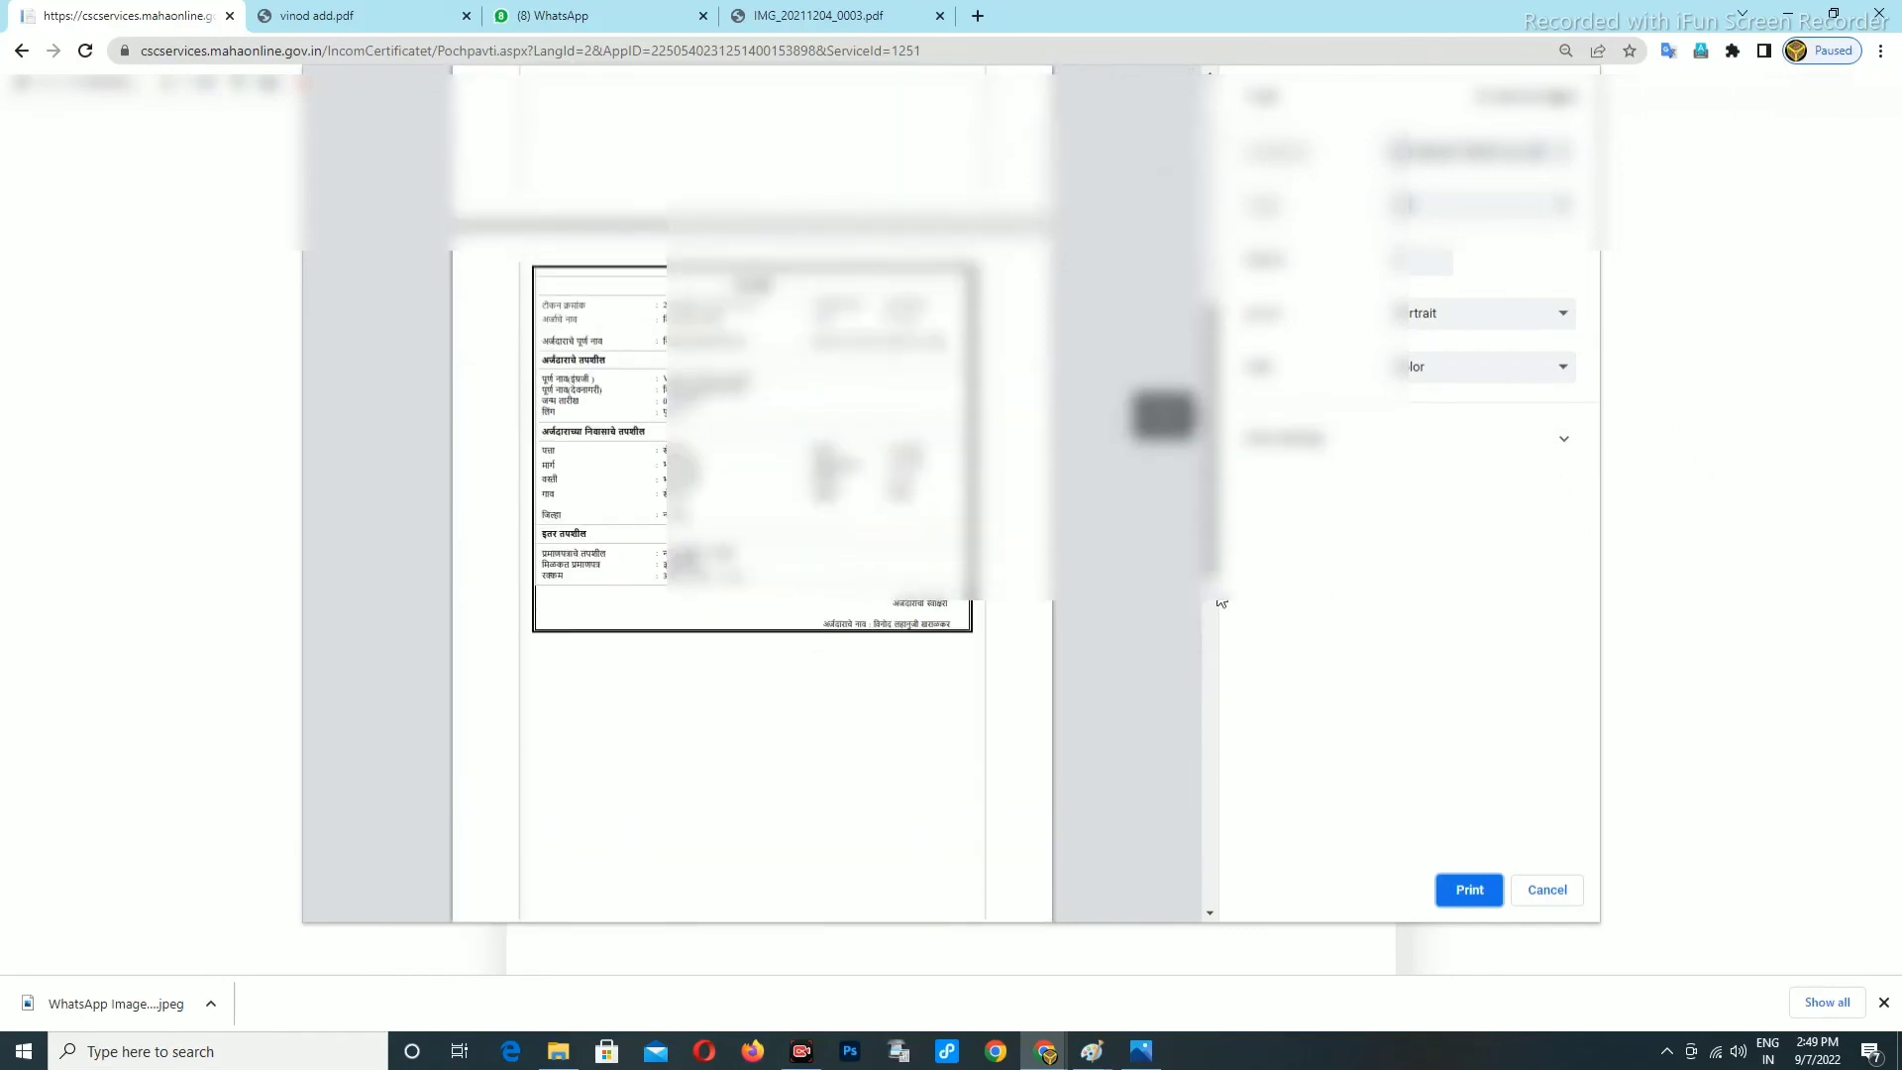
left_click(1546, 891)
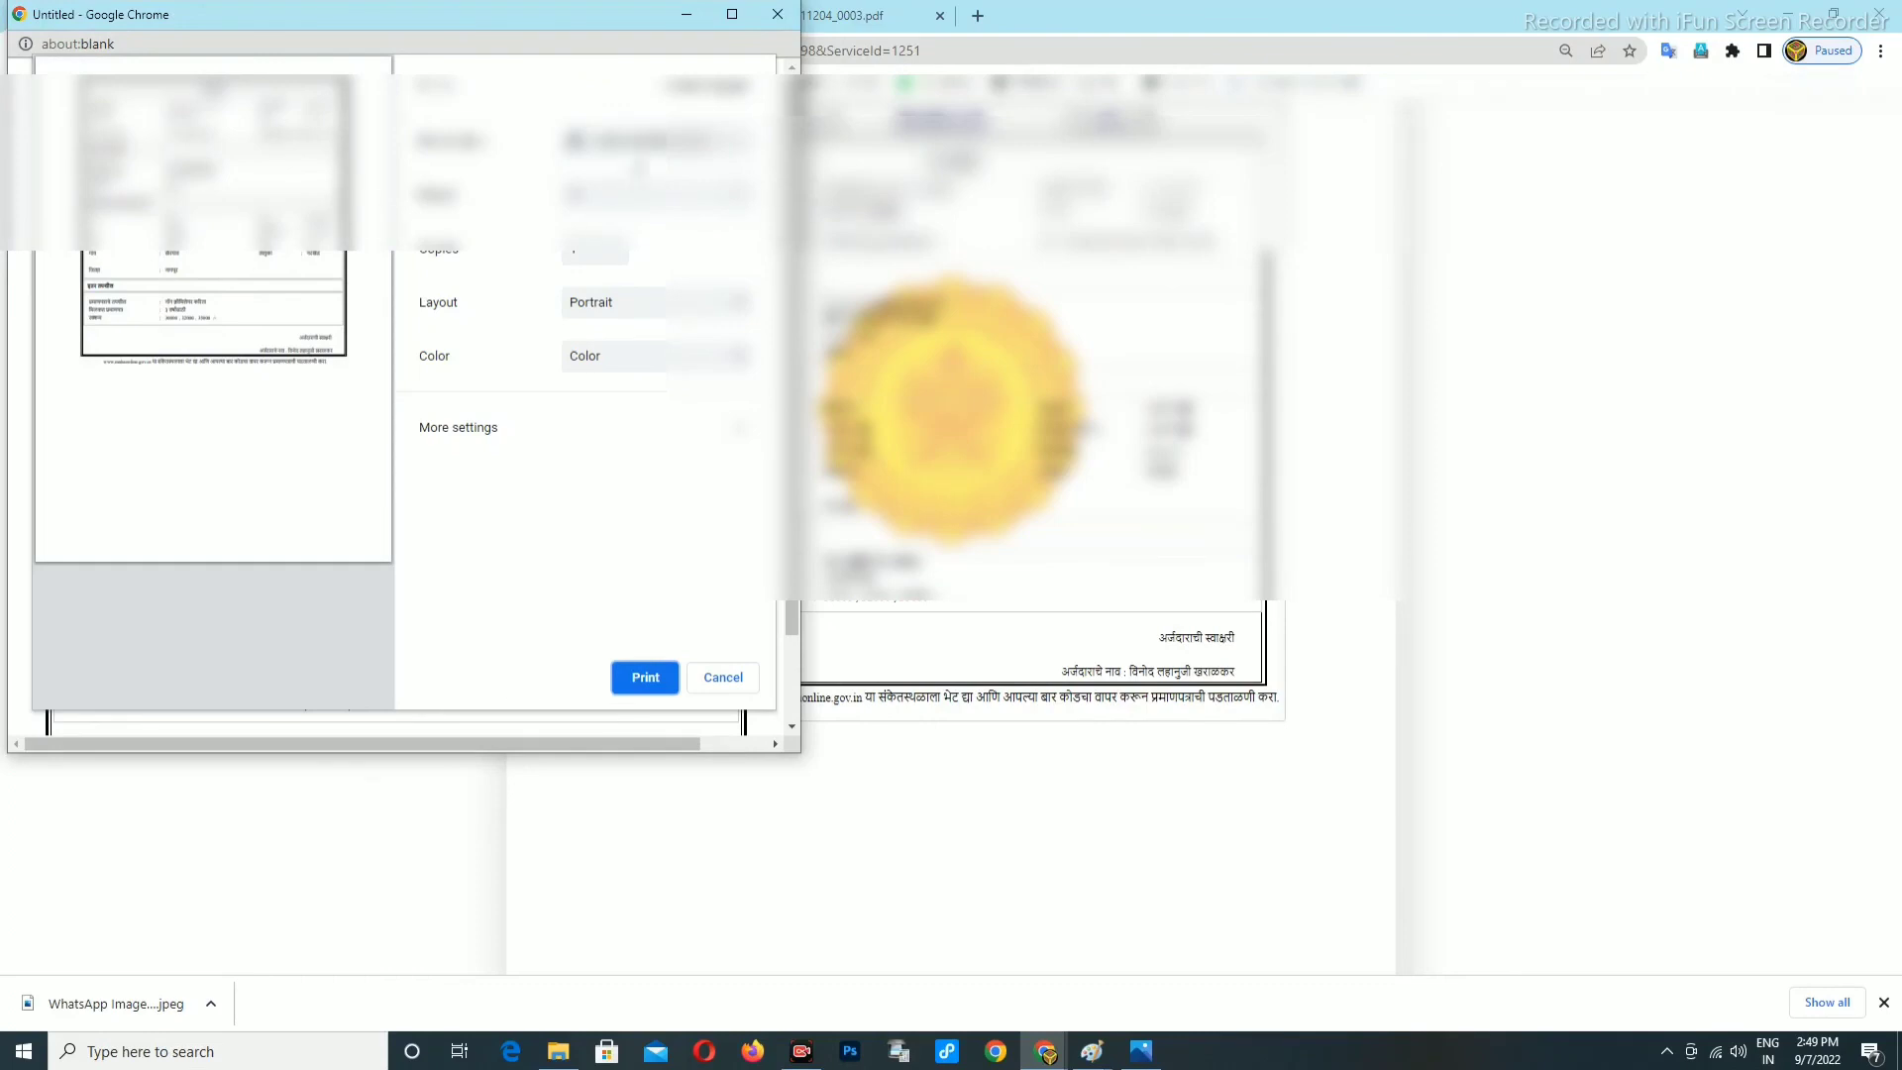
left_click(639, 143)
left_click(654, 199)
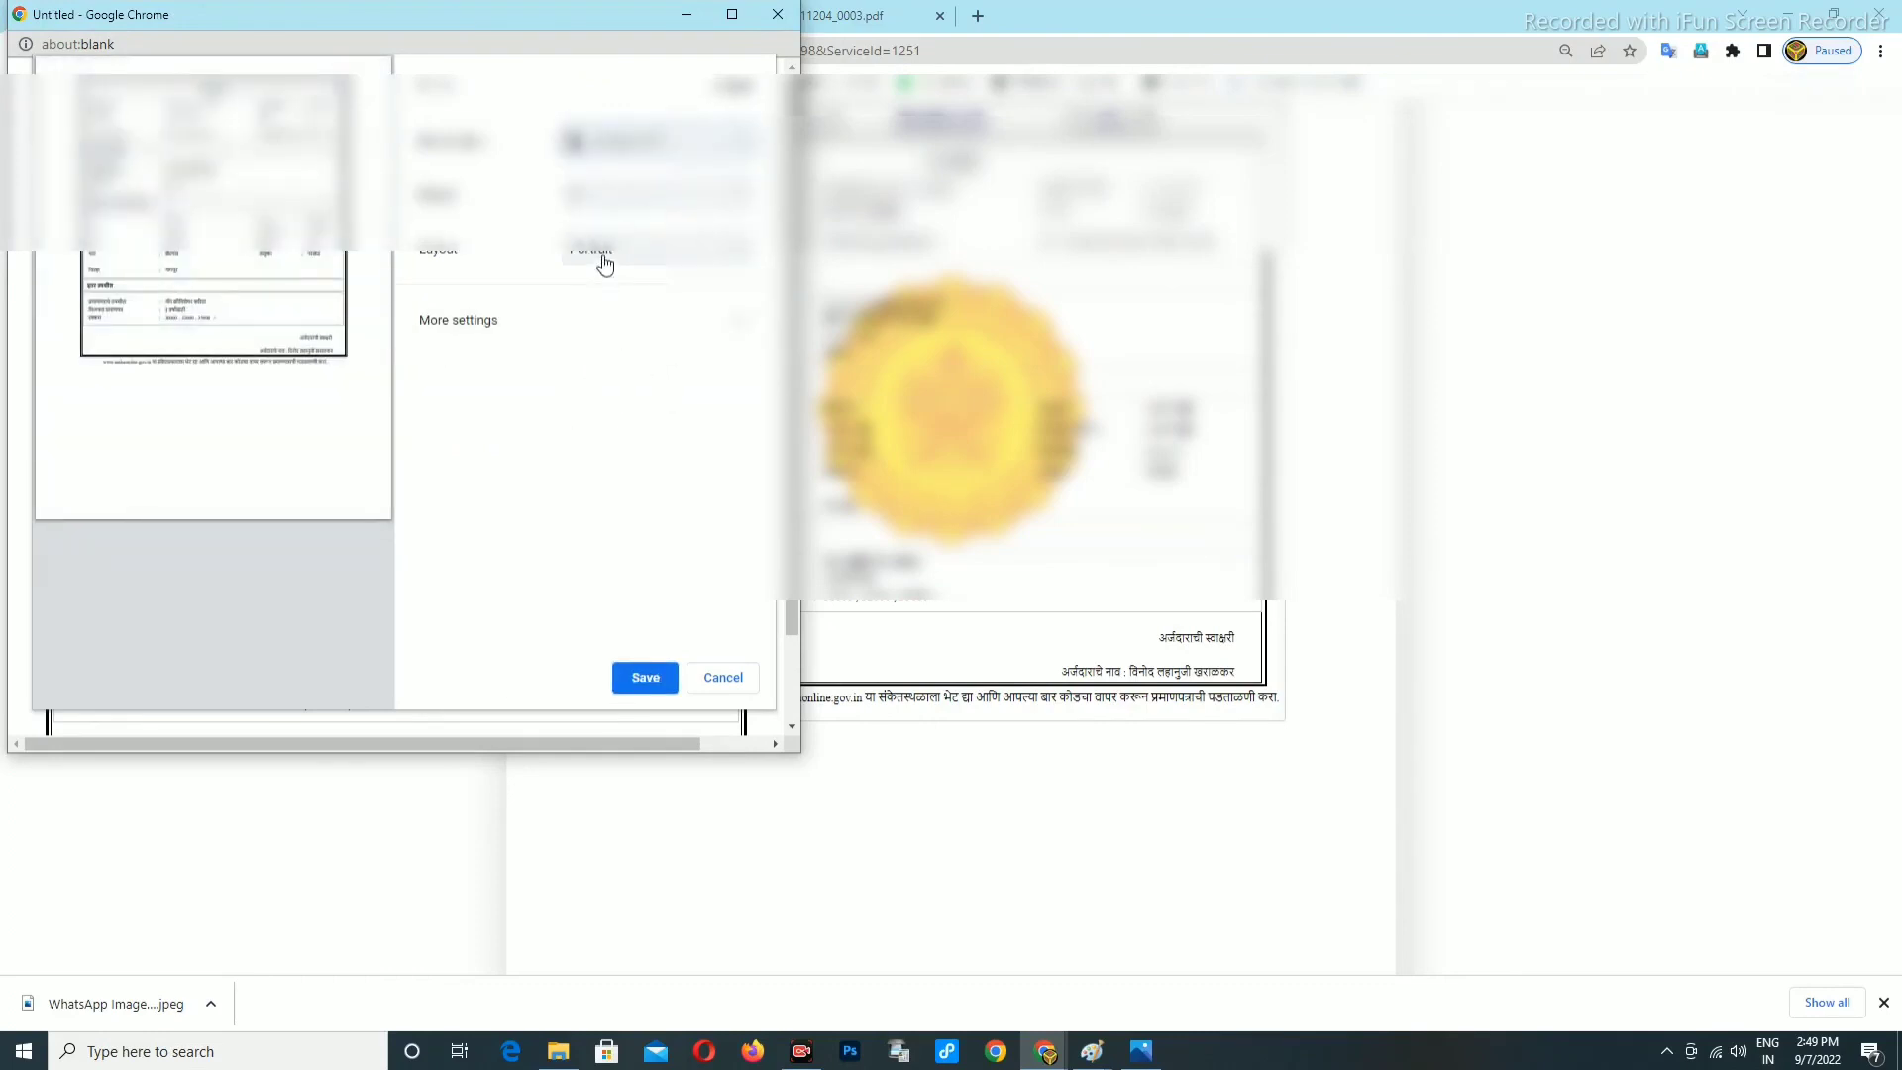
left_click(641, 682)
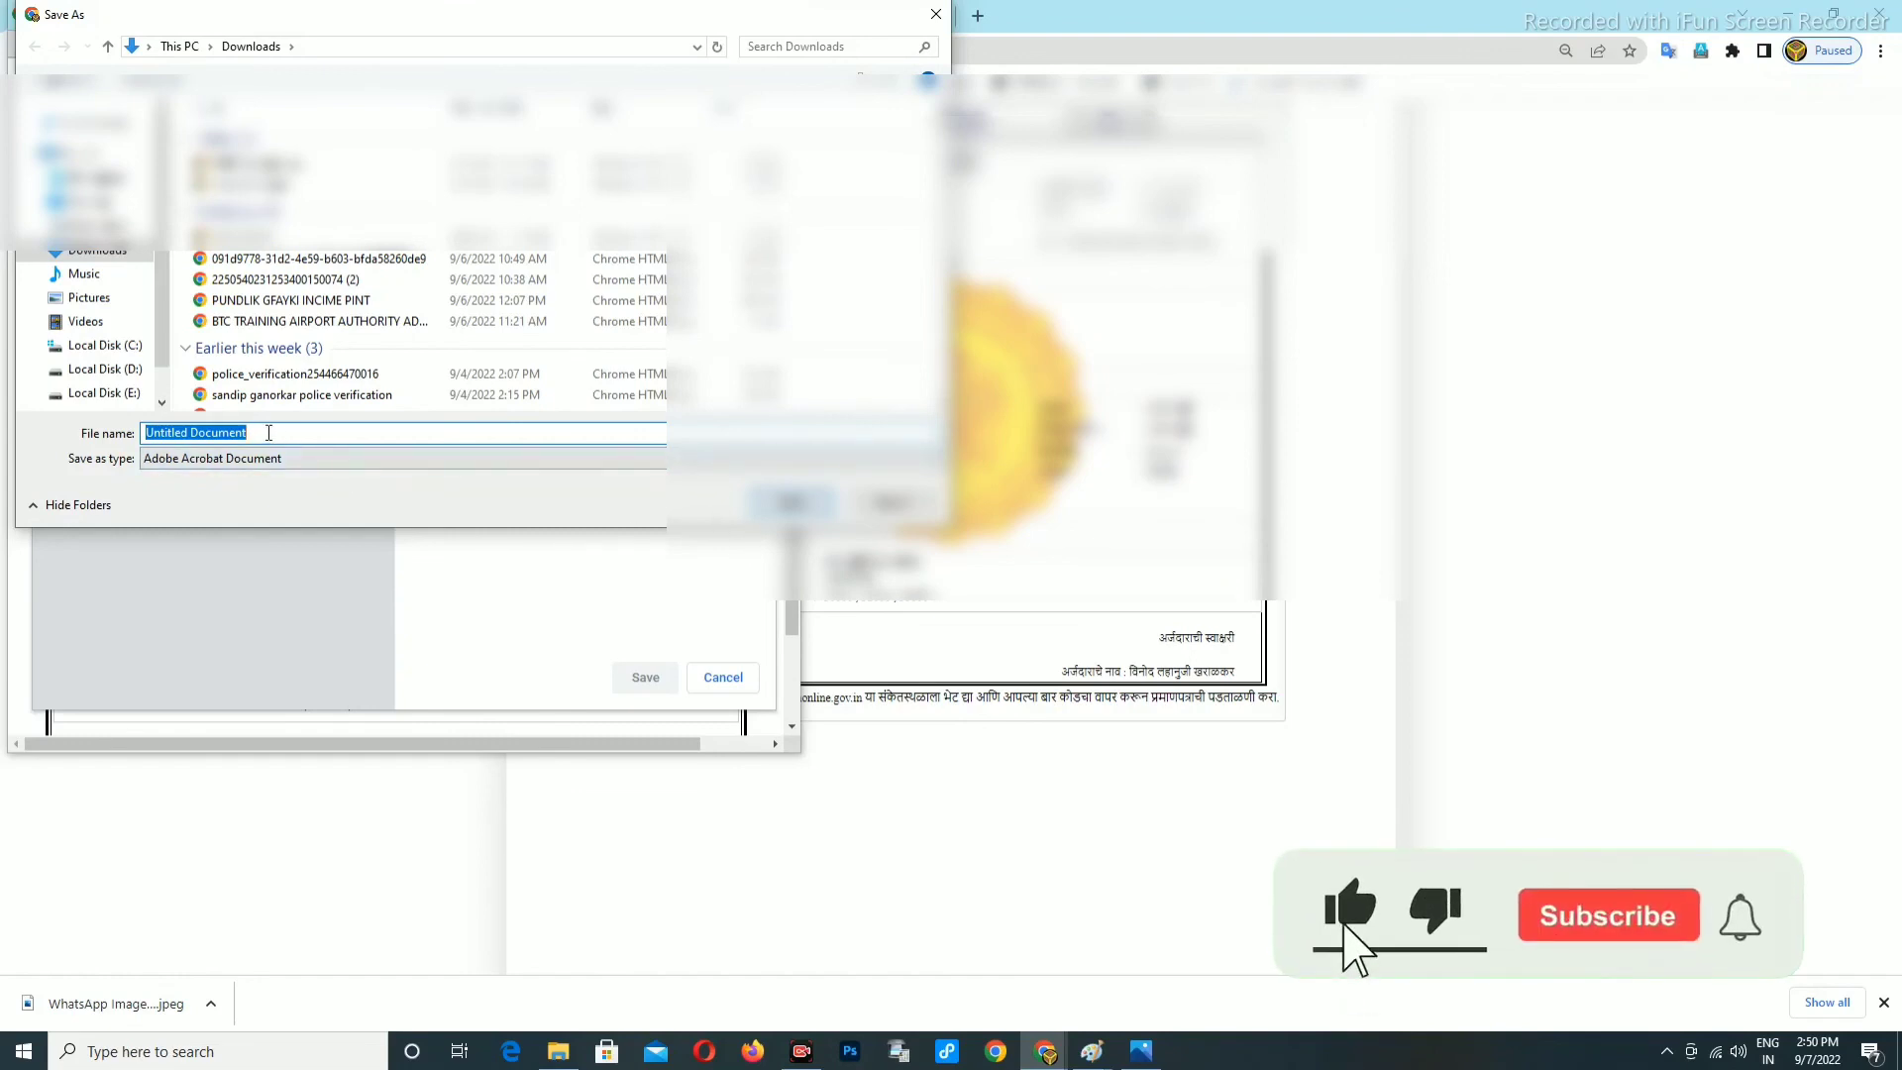
Replace the default 'Untitled Document' file name with a new name for the receipt PDF.
key("BackSpace")
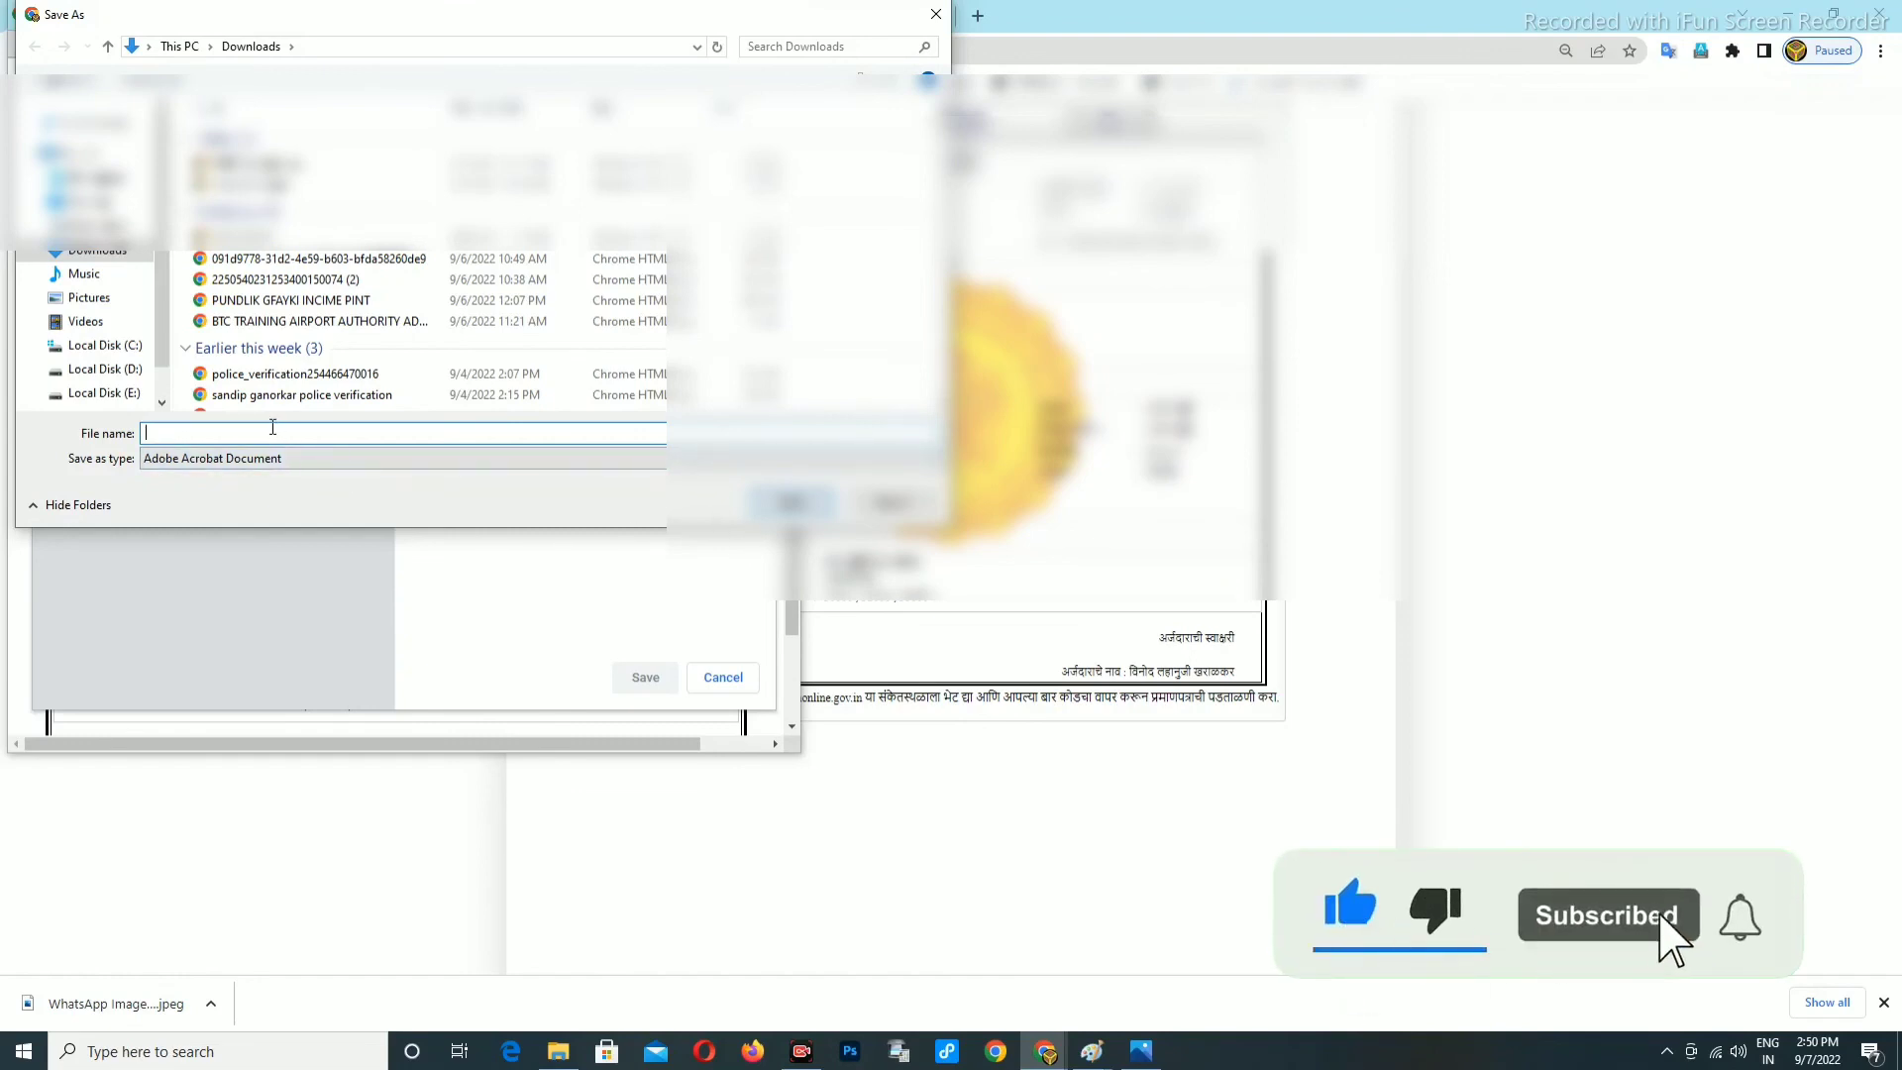
type("VINI")
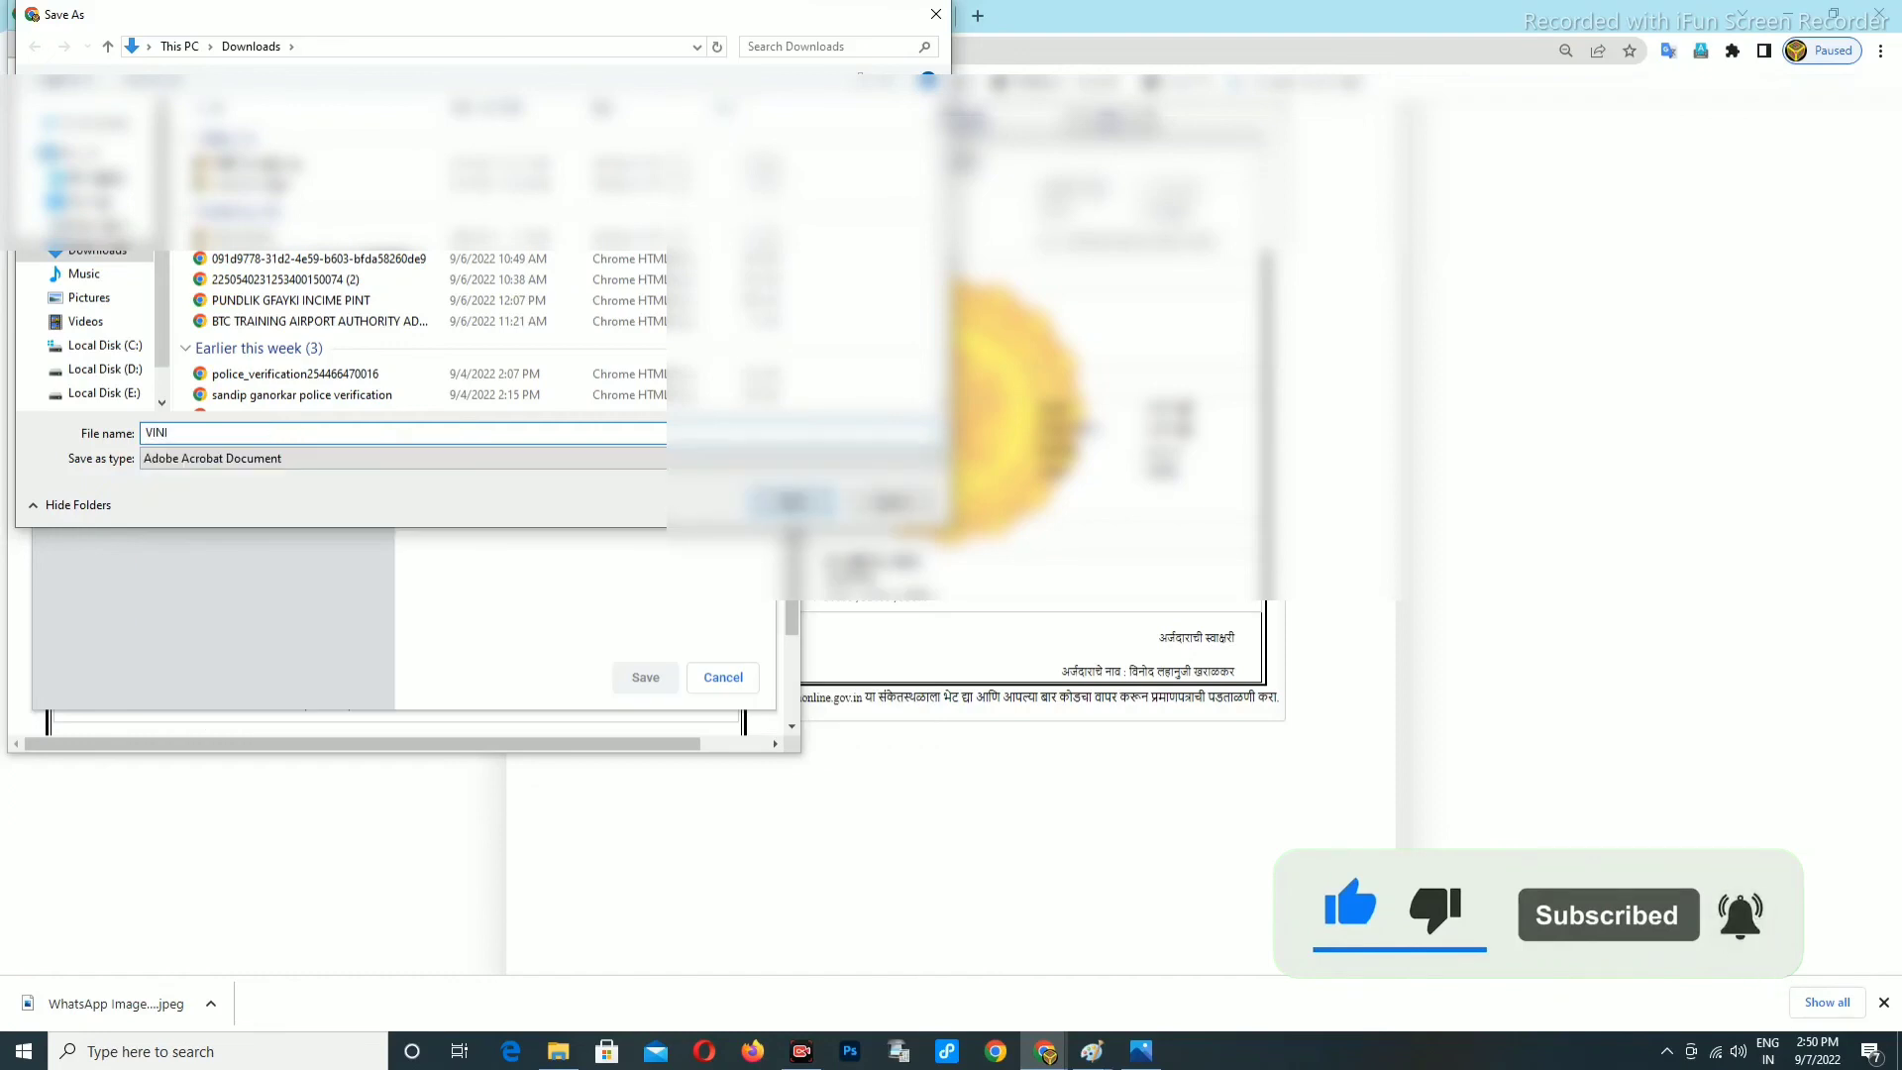